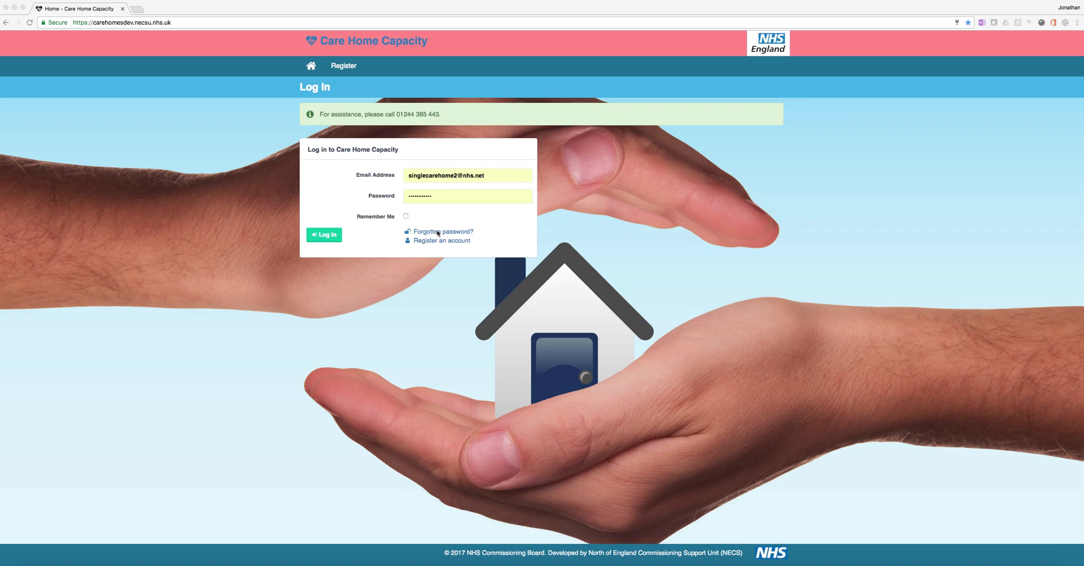
Step: Open the 'Register an account' form from the login page
{"action": "left_click", "coordinate": [430, 241]}
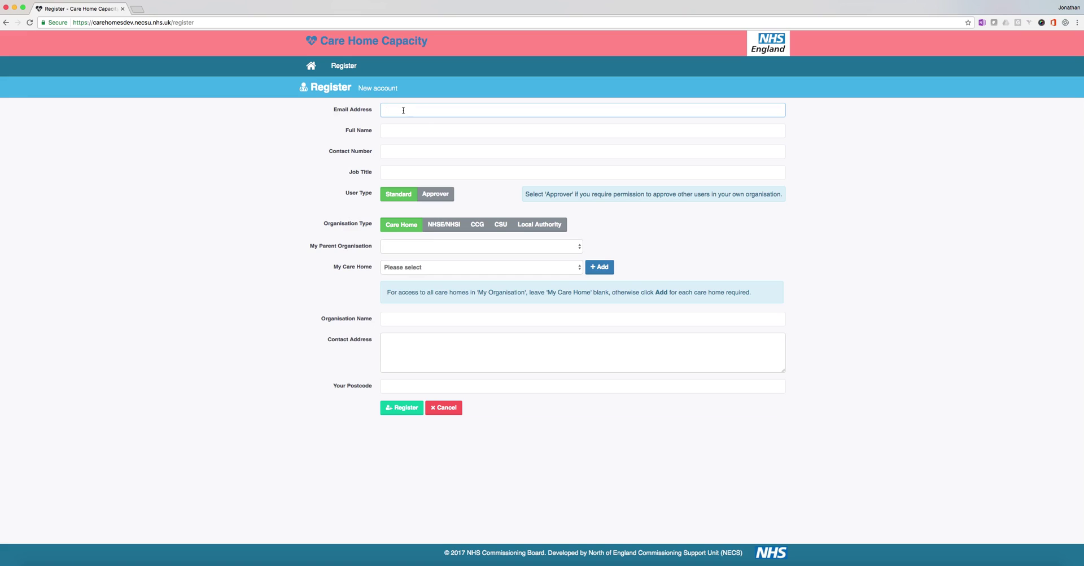
Step: Enter the account's email address and accept the suggested full name
{"action": "type", "text": "a1@test.co.uk"}
{"action": "key", "text": "Tab"}
{"action": "type", "text": "t"}
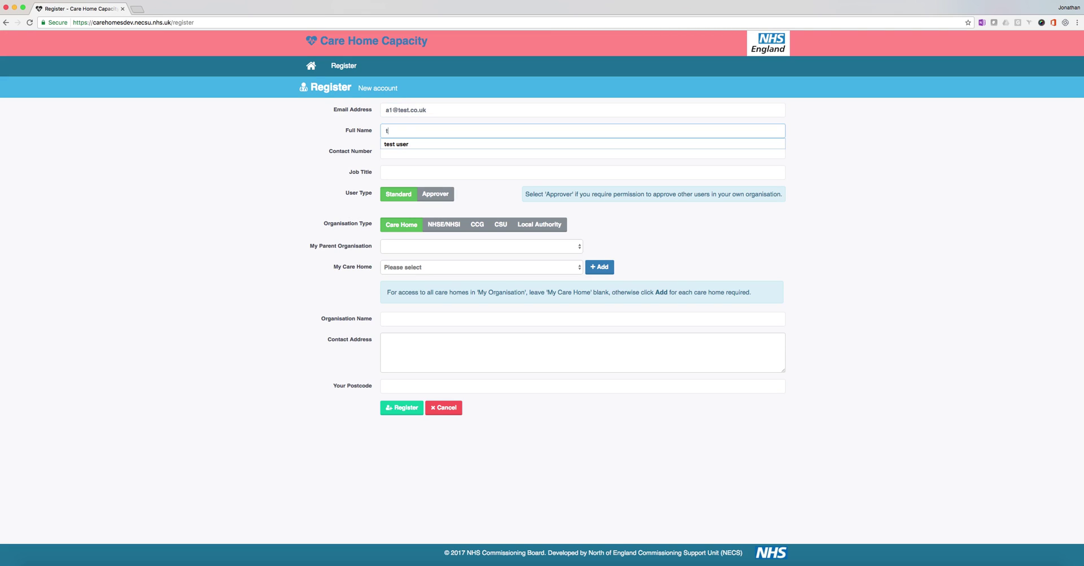
{"action": "left_click", "coordinate": [395, 144]}
{"action": "left_click", "coordinate": [393, 155]}
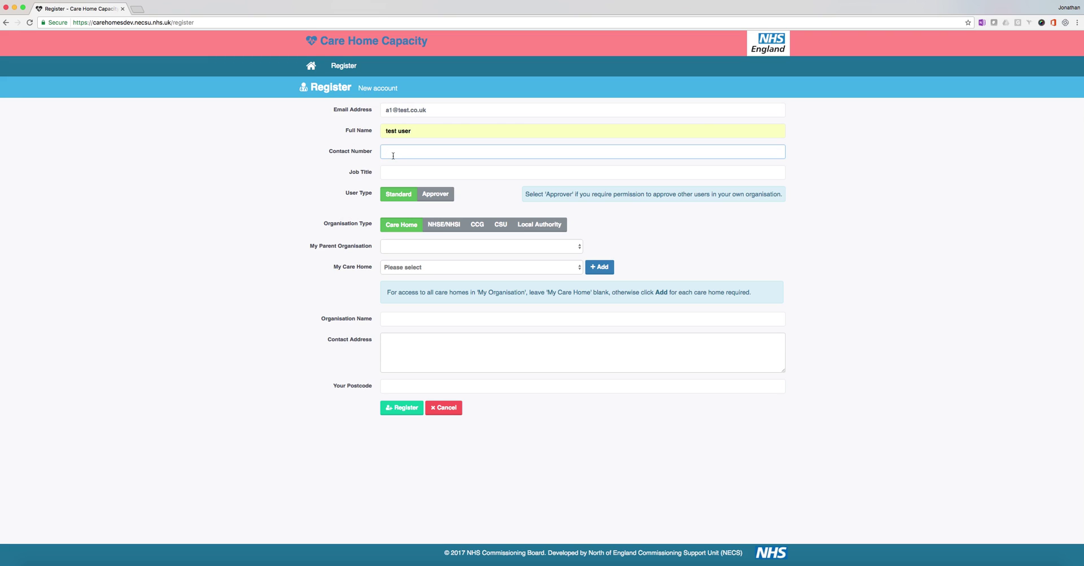
Step: Enter the contact number, choose job title 'Test Title' and keep user type Standard
{"action": "left_click", "coordinate": [394, 172]}
{"action": "type", "text": "TE"}
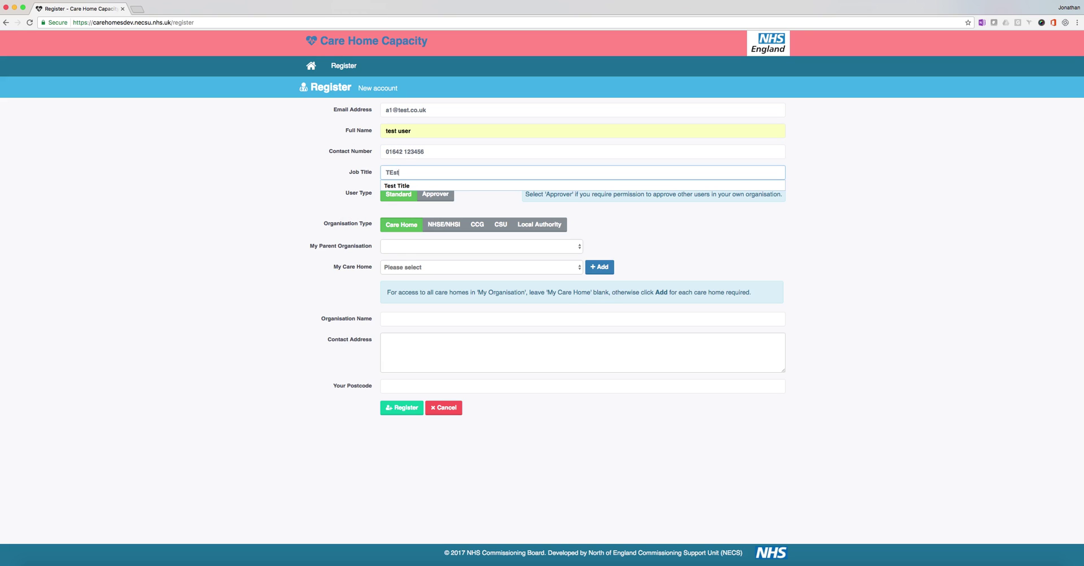
{"action": "left_click", "coordinate": [397, 185]}
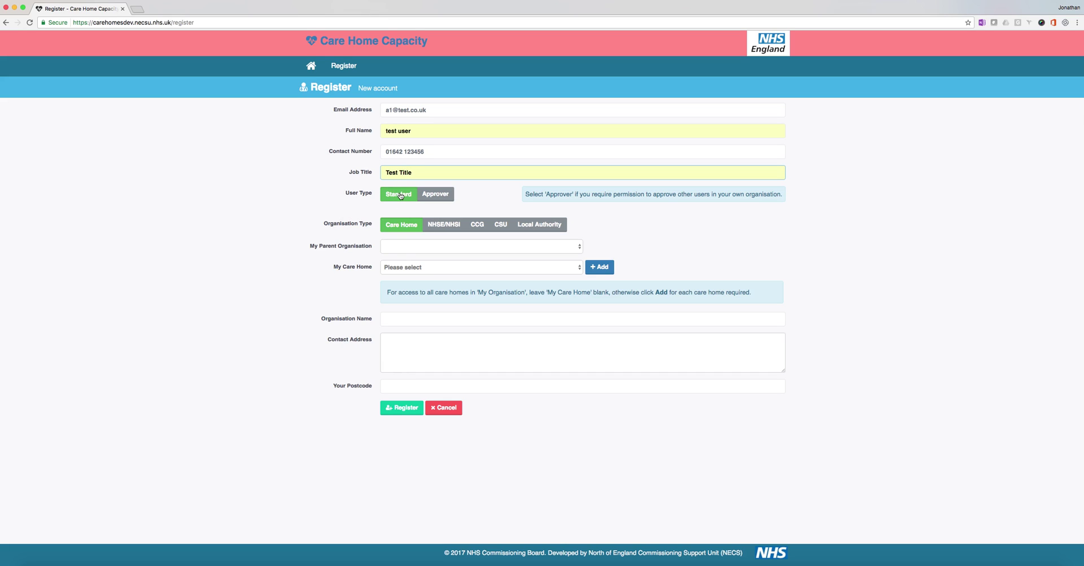
{"action": "left_click", "coordinate": [400, 195]}
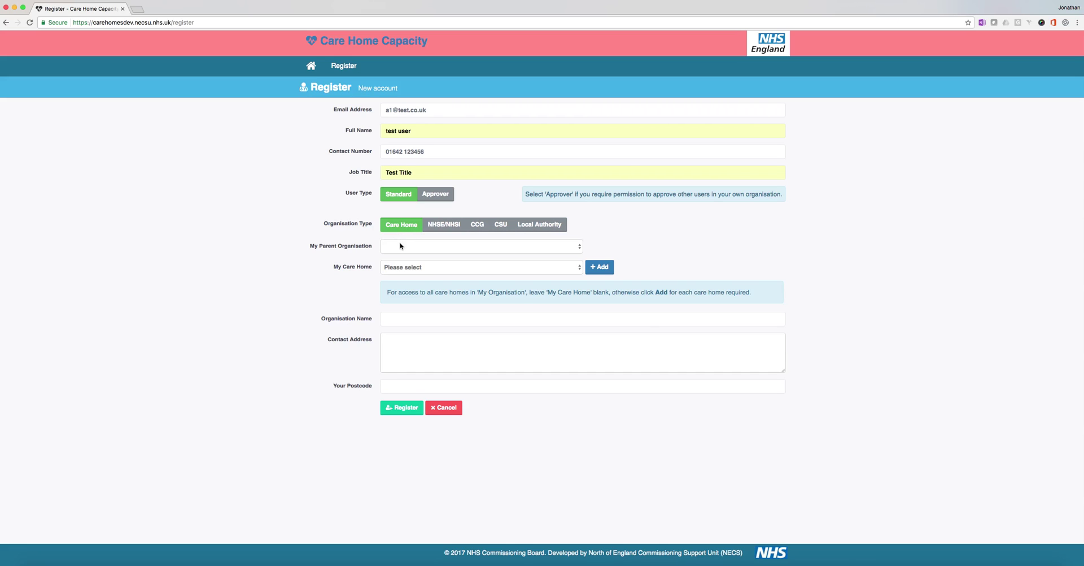
Step: Set My Parent Organisation to Bupa Care Homes Limited
{"action": "left_click", "coordinate": [400, 247]}
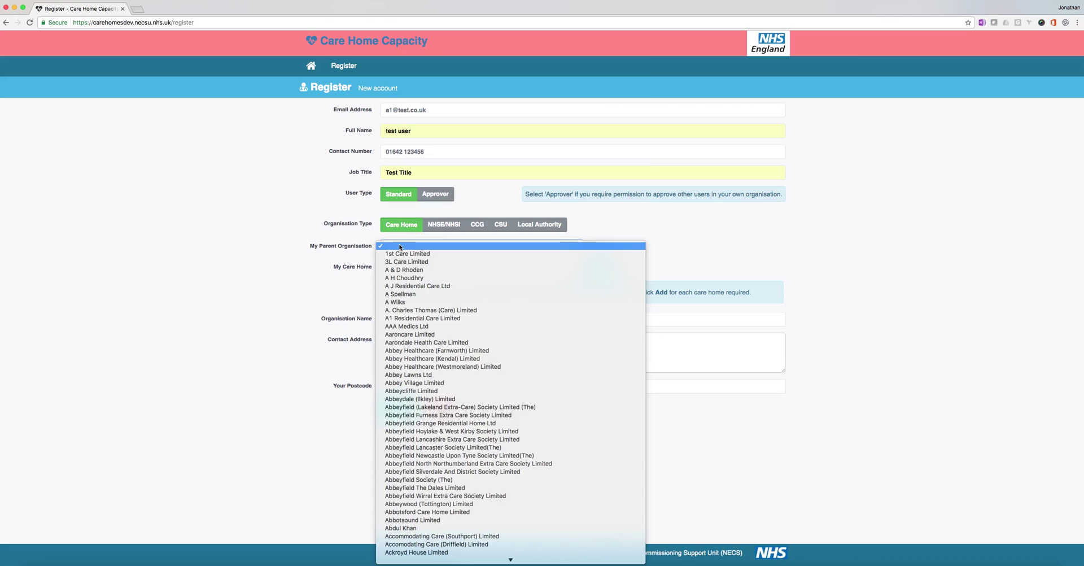
{"action": "type", "text": "bu"}
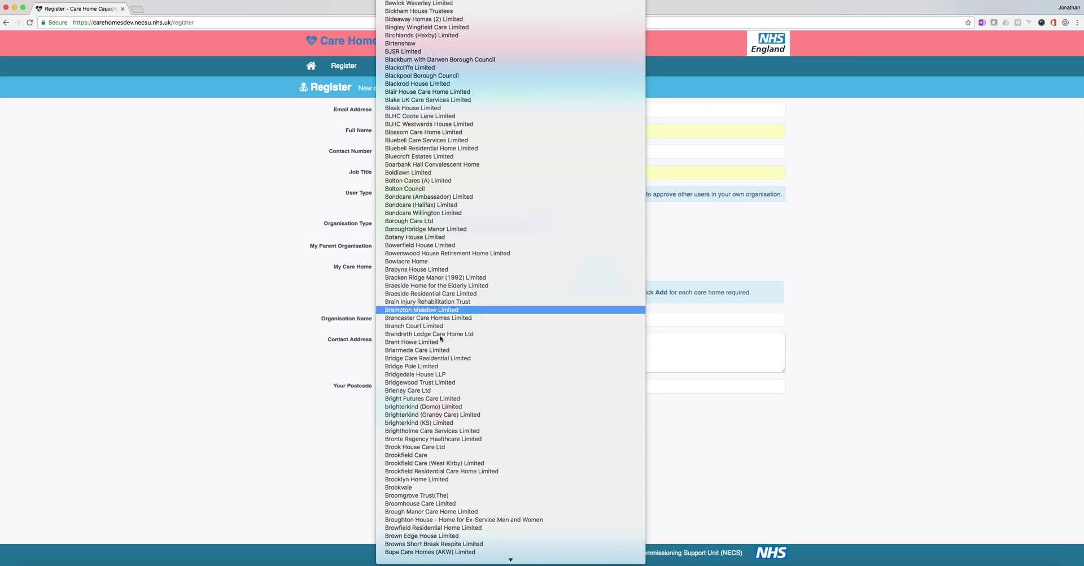
{"action": "scroll", "coordinate": [418, 373], "scroll_direction": "down", "scroll_amount": 6}
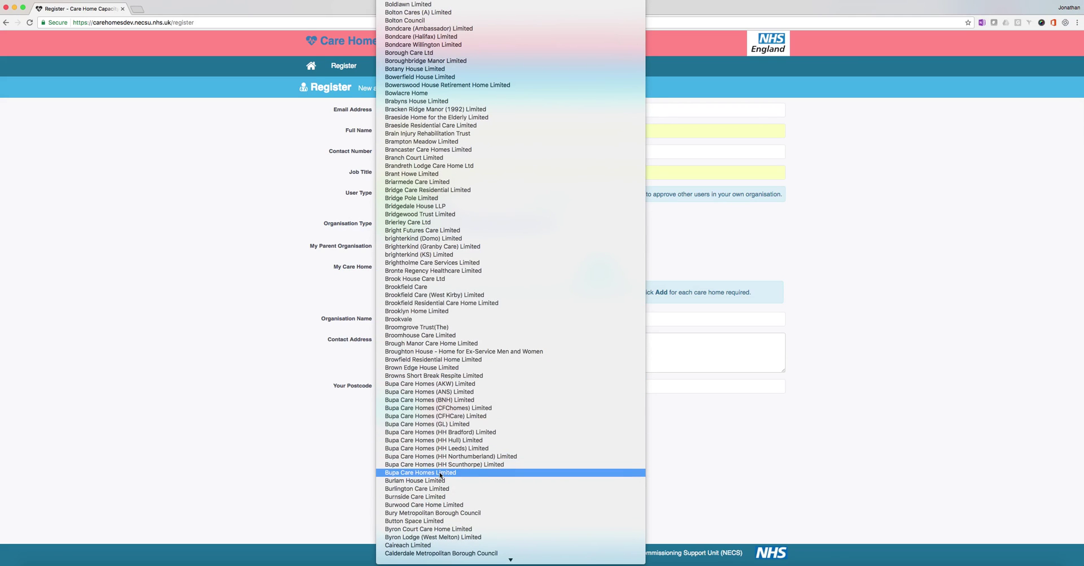
{"action": "left_click", "coordinate": [441, 476]}
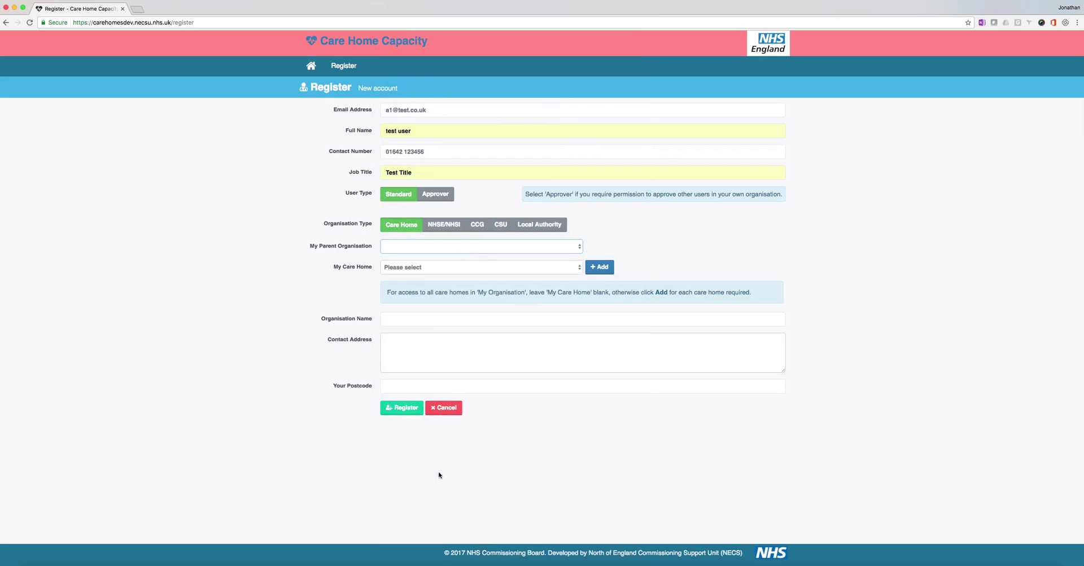
Step: Add Airedale Care Home (LS28 7RF) to the account's care homes
{"action": "left_click", "coordinate": [405, 269]}
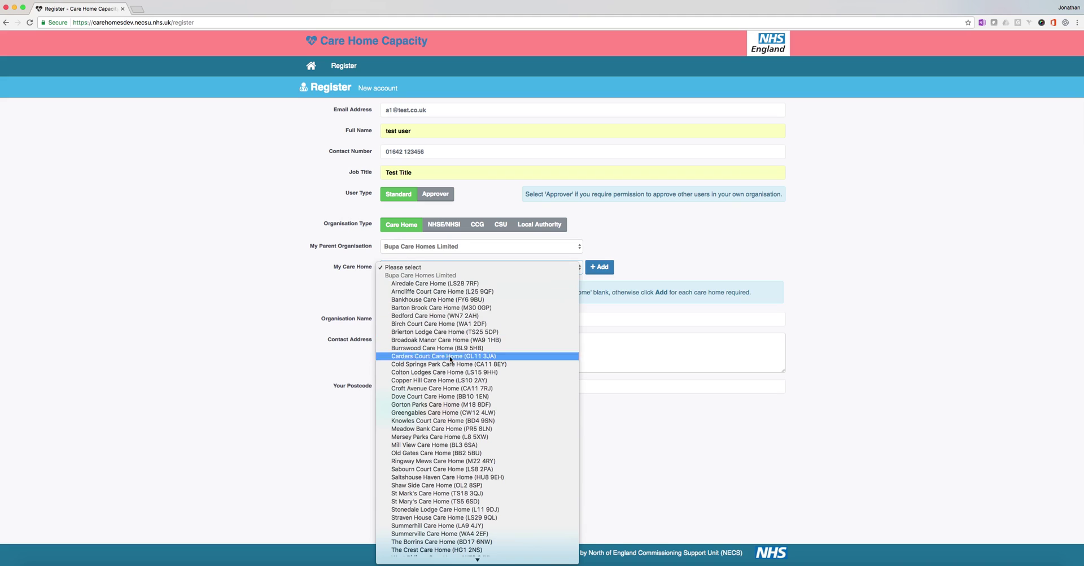
{"action": "scroll", "coordinate": [446, 401], "scroll_direction": "down", "scroll_amount": 1}
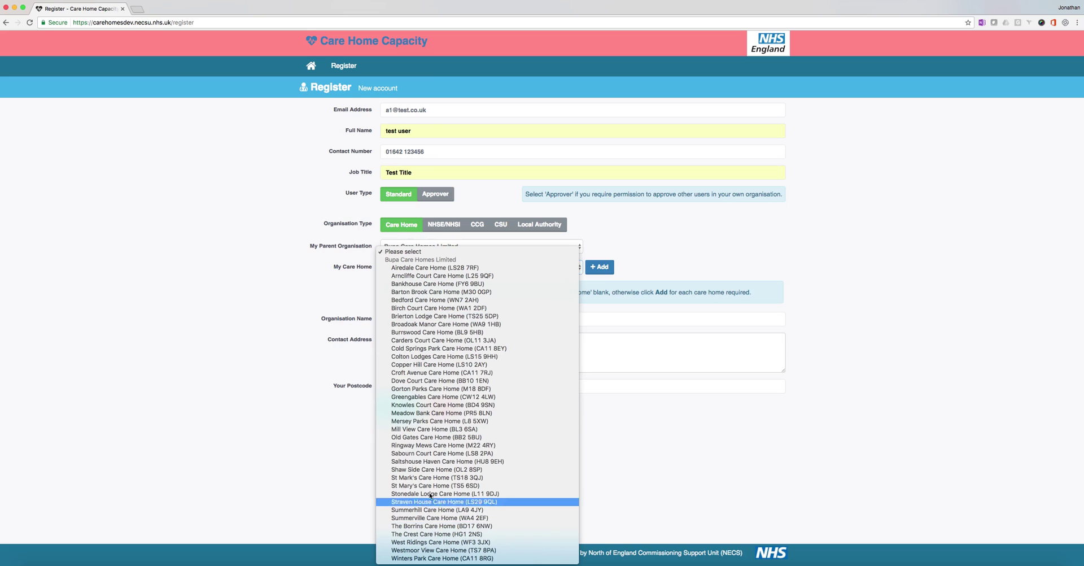
{"action": "left_click", "coordinate": [423, 269]}
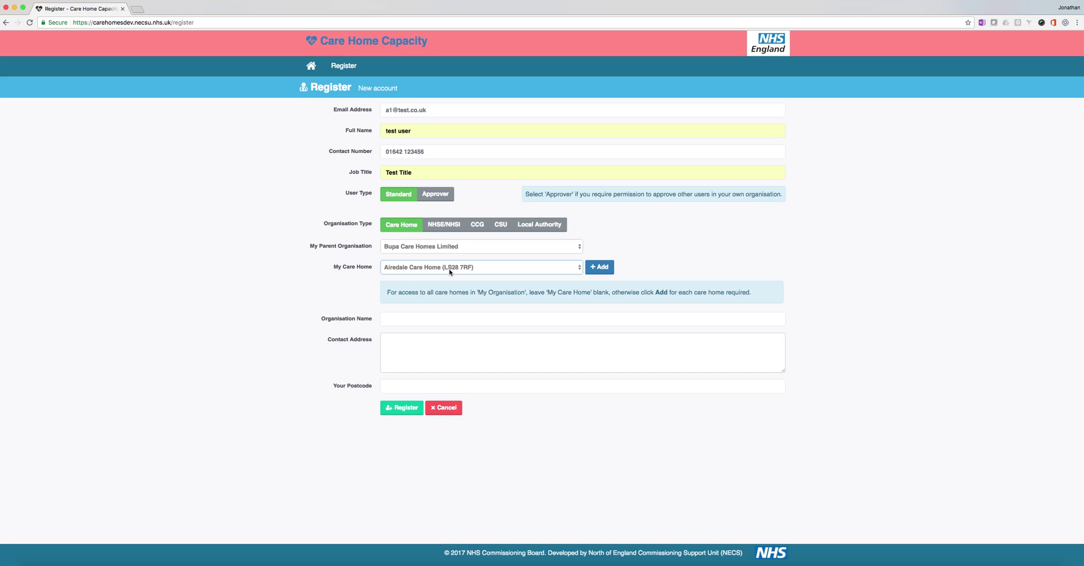
{"action": "left_click", "coordinate": [601, 269]}
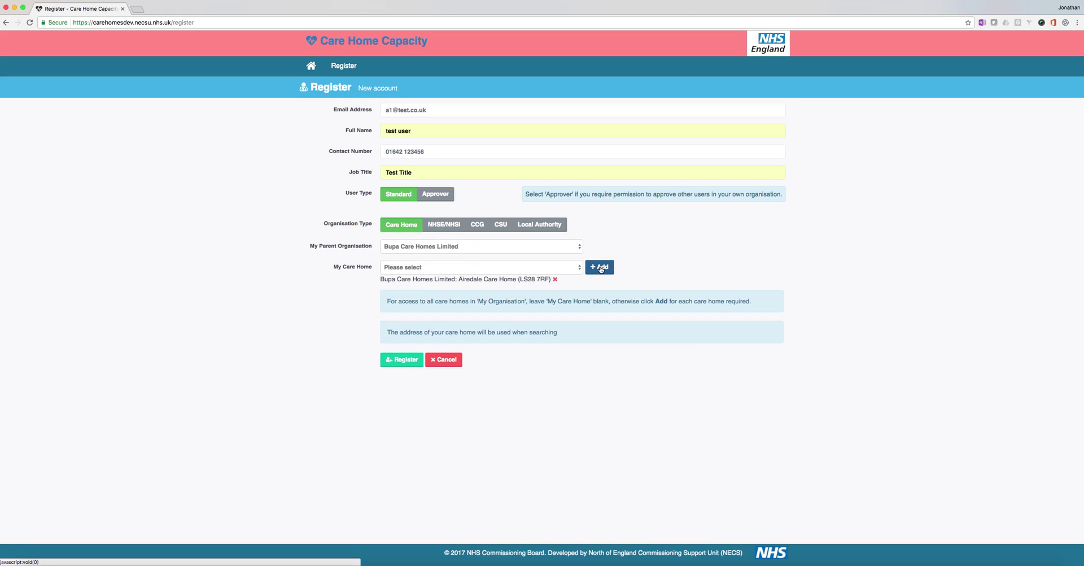
Step: Submit the registration form with the green Register button
{"action": "left_click", "coordinate": [411, 363]}
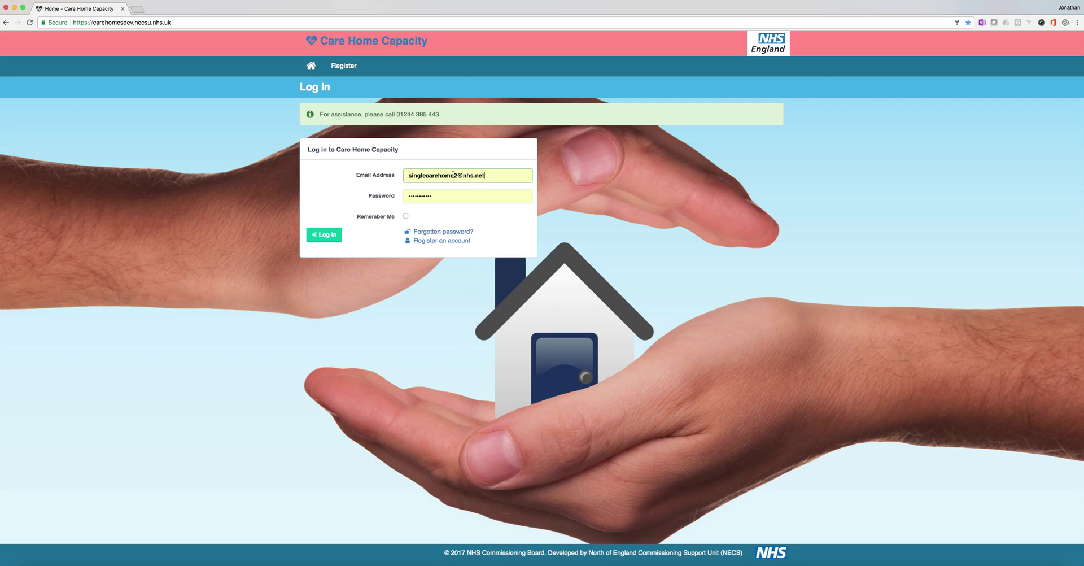
Step: Log in using the browser's saved email and password
{"action": "left_click_drag", "start_coordinate": [448, 195], "coordinate": [402, 196]}
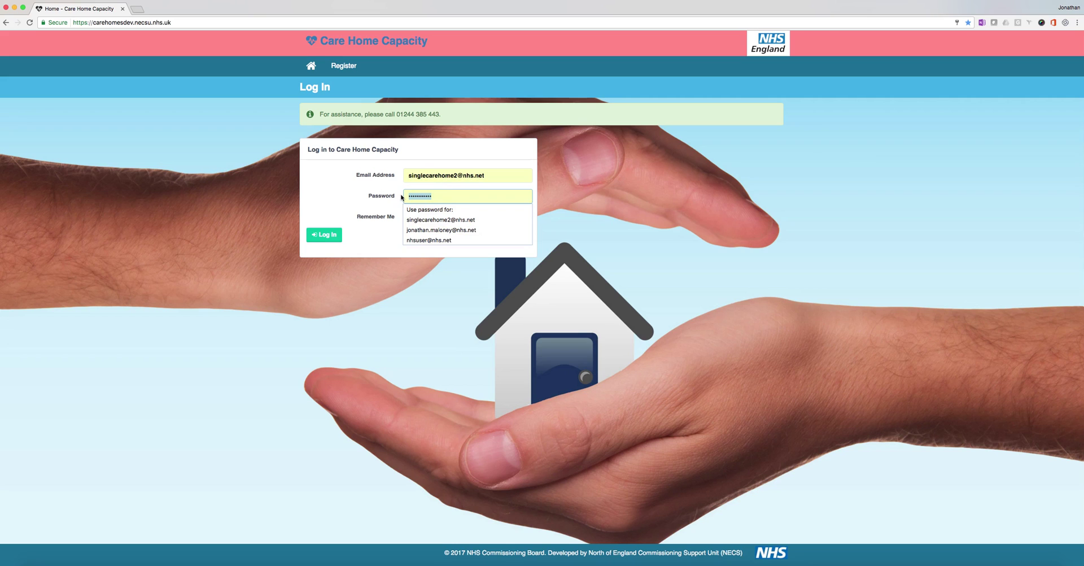
{"action": "left_click_drag", "start_coordinate": [417, 176], "coordinate": [483, 175]}
{"action": "left_click", "coordinate": [483, 175]}
{"action": "left_click", "coordinate": [332, 235]}
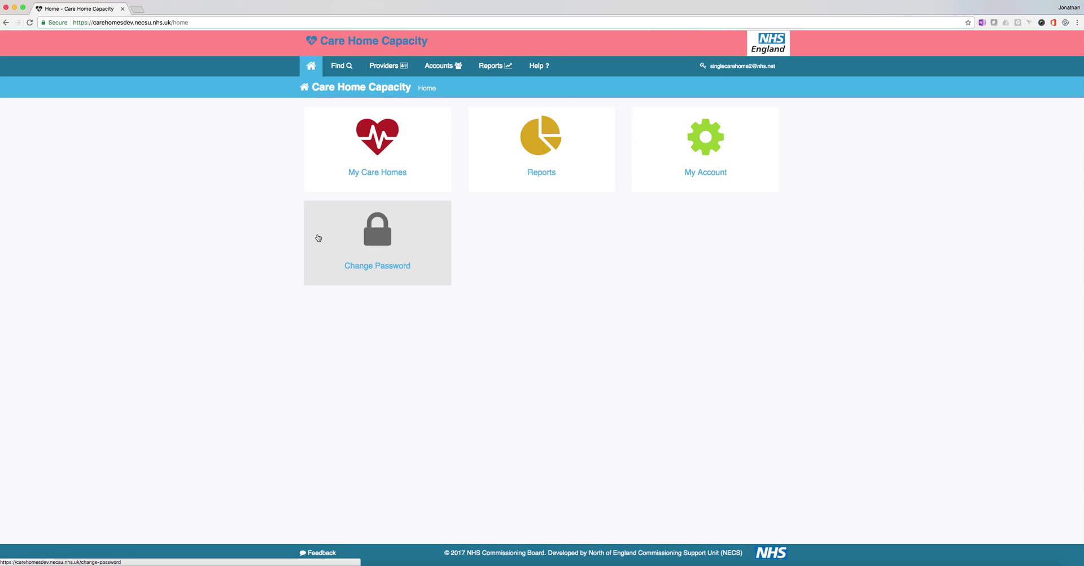
Step: Open My Care Homes and edit Potensial Limited - 1 Newlands Drive
{"action": "left_click", "coordinate": [376, 146]}
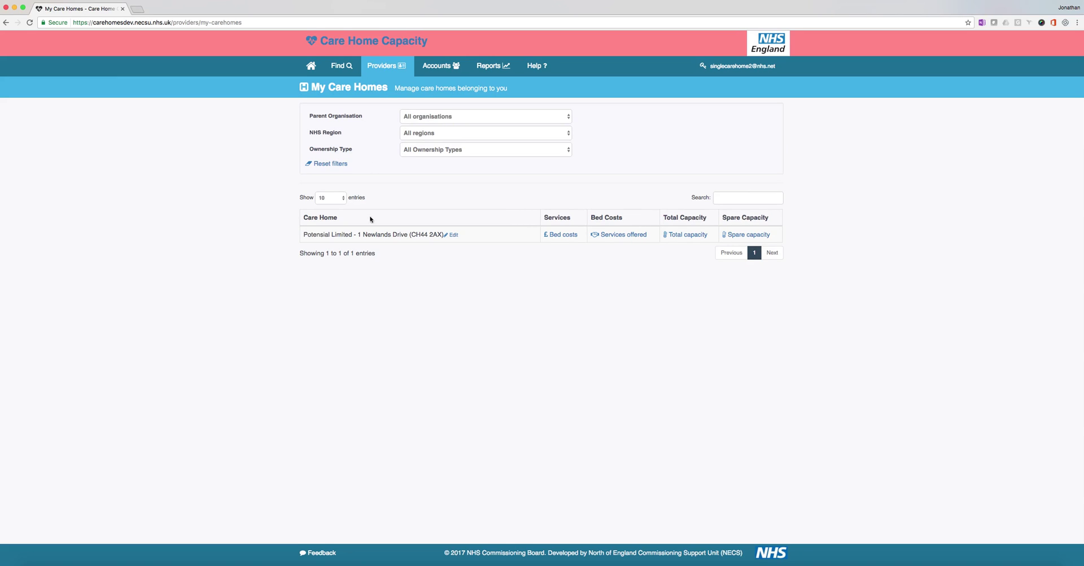
{"action": "left_click_drag", "start_coordinate": [318, 234], "coordinate": [439, 235]}
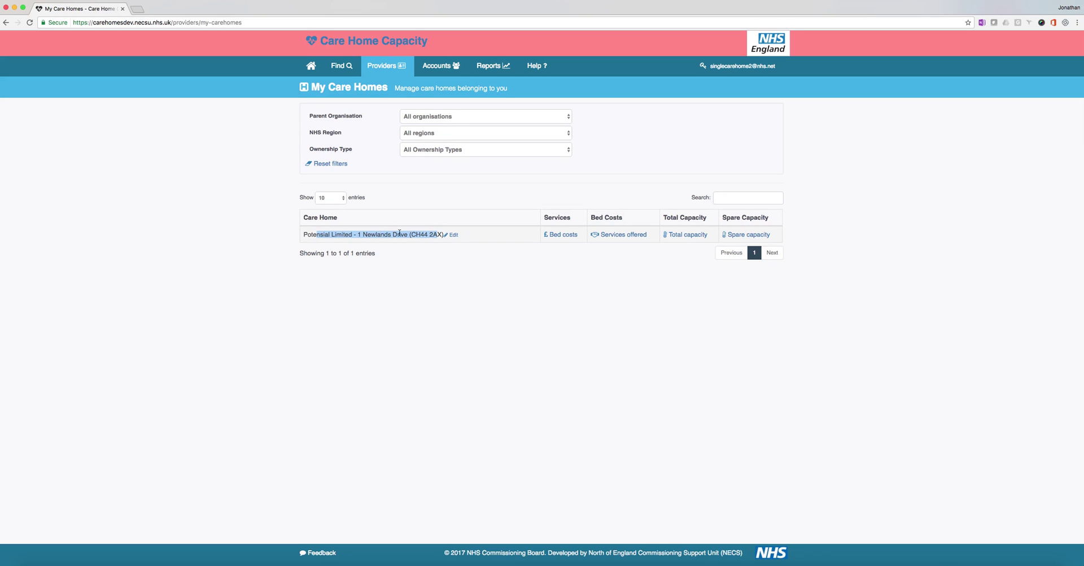
{"action": "left_click_drag", "start_coordinate": [418, 234], "coordinate": [443, 234]}
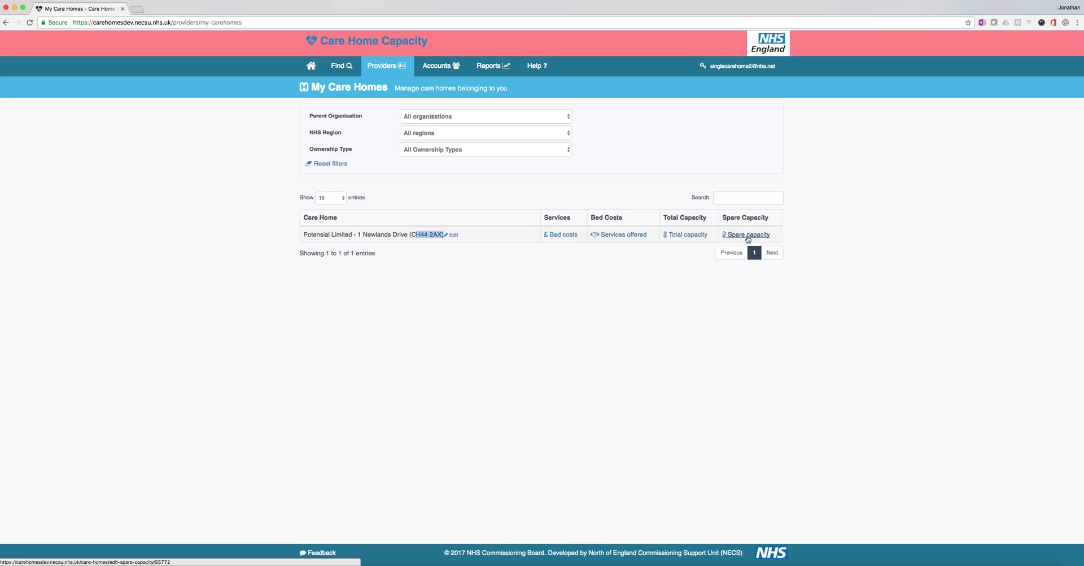
{"action": "left_click", "coordinate": [454, 235]}
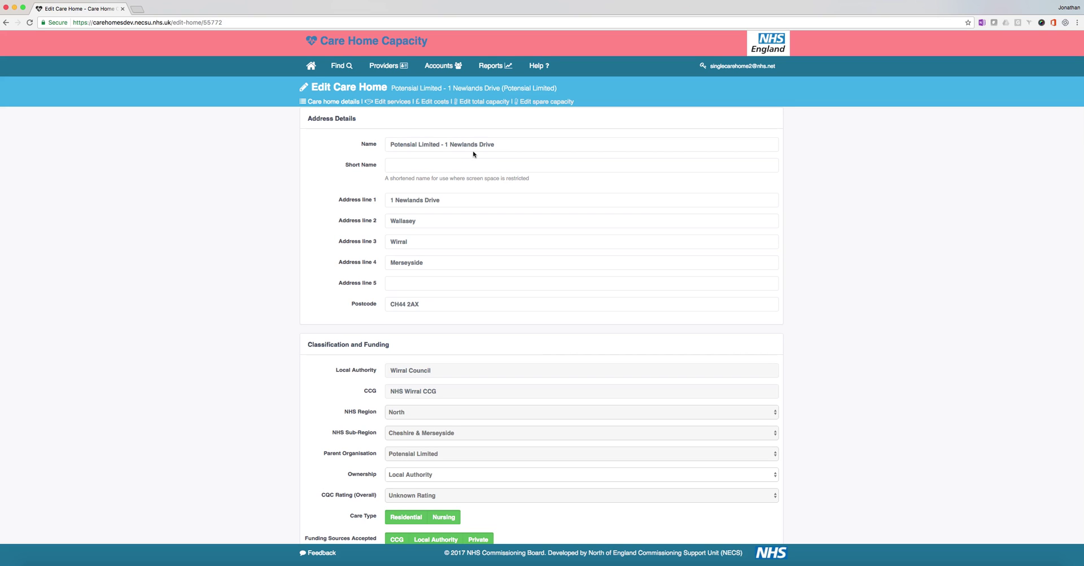
{"action": "left_click_drag", "start_coordinate": [454, 200], "coordinate": [391, 221]}
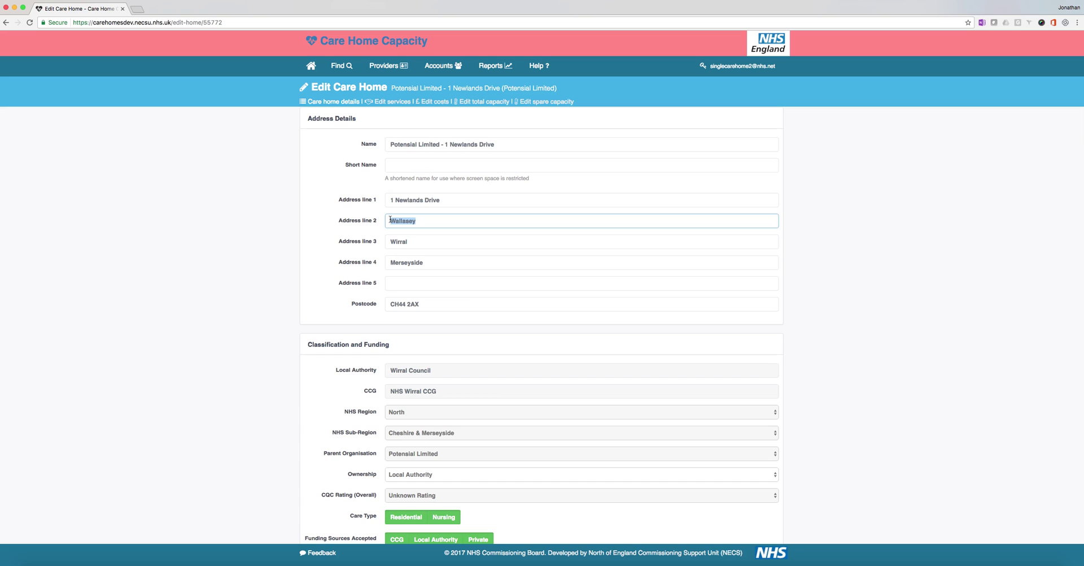
{"action": "left_click_drag", "start_coordinate": [428, 303], "coordinate": [389, 303]}
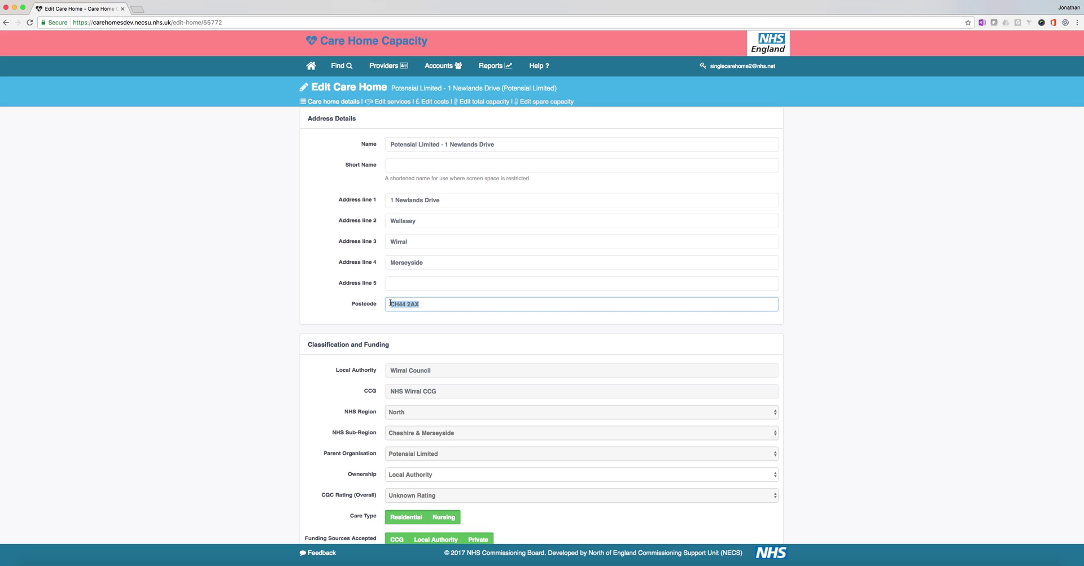
{"action": "scroll", "coordinate": [364, 339], "scroll_direction": "down", "scroll_amount": 4}
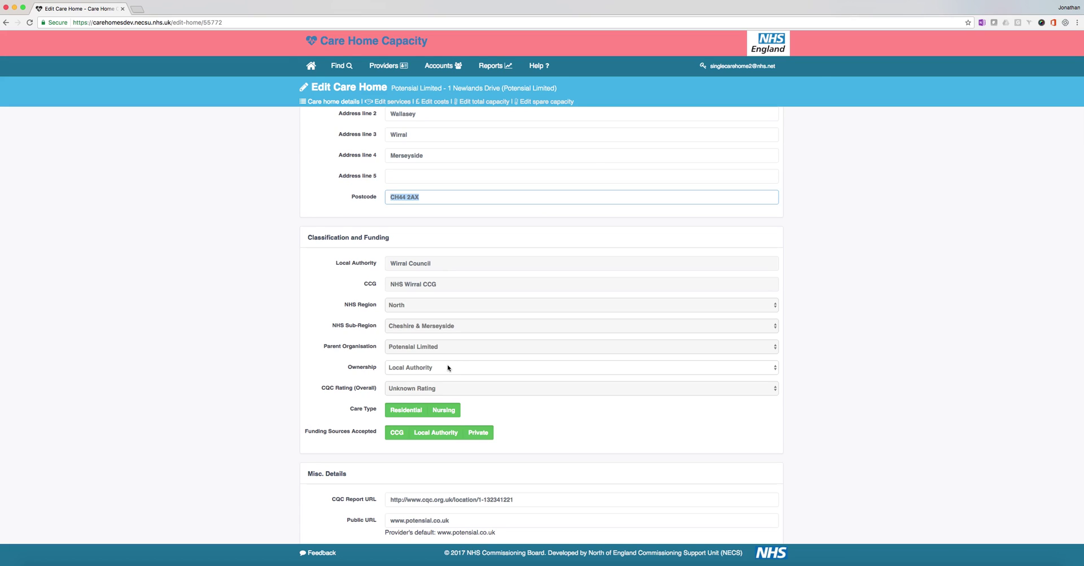
Step: Keep ownership as Local Authority and leave Residential and Nursing care types selected
{"action": "left_click", "coordinate": [448, 368]}
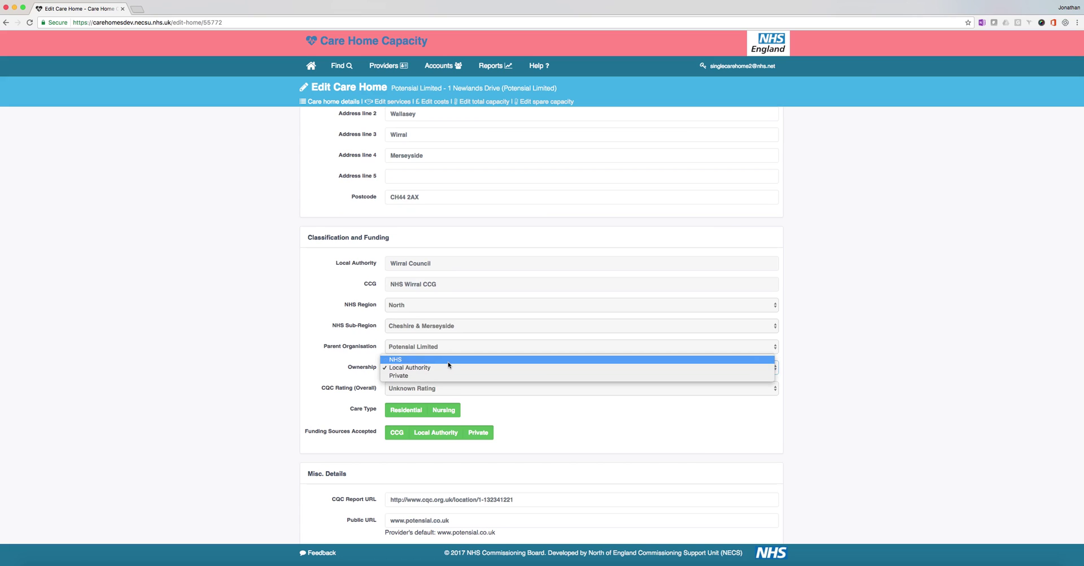
{"action": "left_click", "coordinate": [448, 367]}
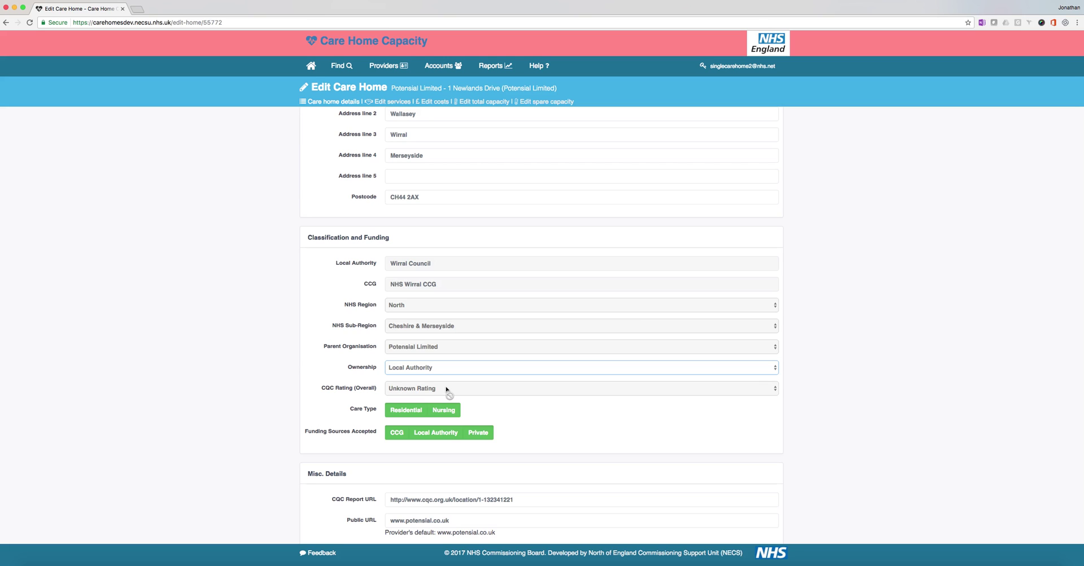
{"action": "left_click", "coordinate": [410, 409]}
{"action": "left_click", "coordinate": [451, 410]}
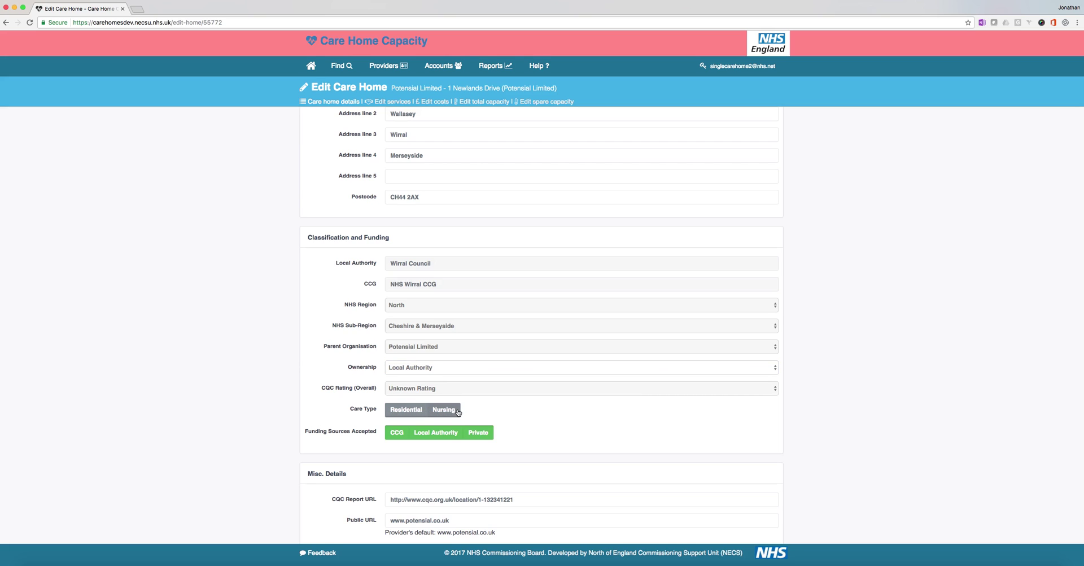
{"action": "left_click", "coordinate": [415, 412]}
{"action": "left_click", "coordinate": [411, 415]}
{"action": "left_click", "coordinate": [442, 412]}
{"action": "left_click", "coordinate": [412, 414]}
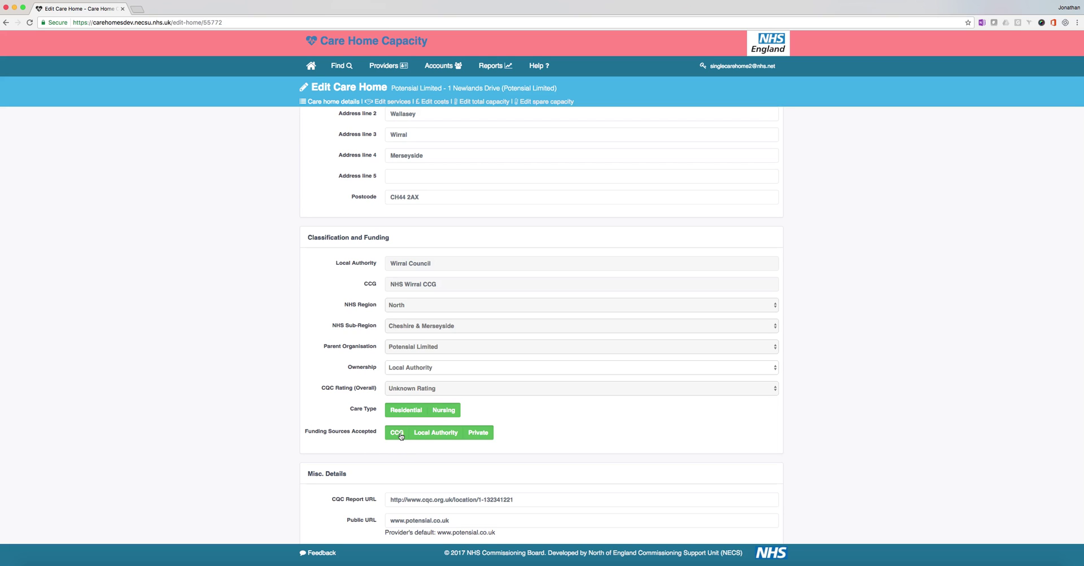
Step: Mark CCG, Local Authority and Private funding as accepted and select the CQC report URL
{"action": "left_click", "coordinate": [398, 434]}
{"action": "left_click", "coordinate": [432, 434]}
{"action": "left_click", "coordinate": [475, 434]}
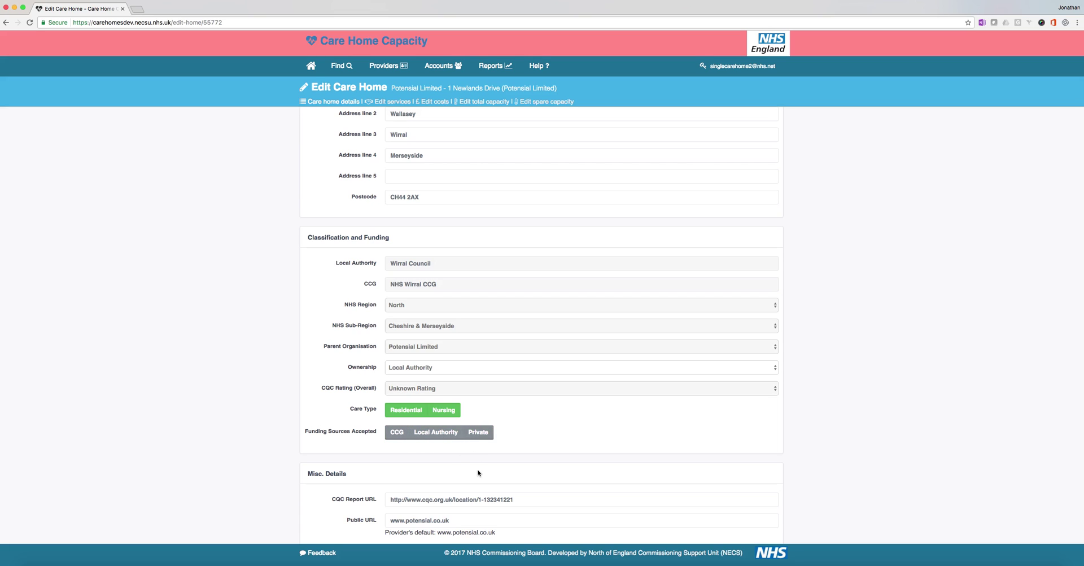
{"action": "left_click", "coordinate": [473, 439]}
{"action": "left_click", "coordinate": [432, 440]}
{"action": "left_click", "coordinate": [402, 437]}
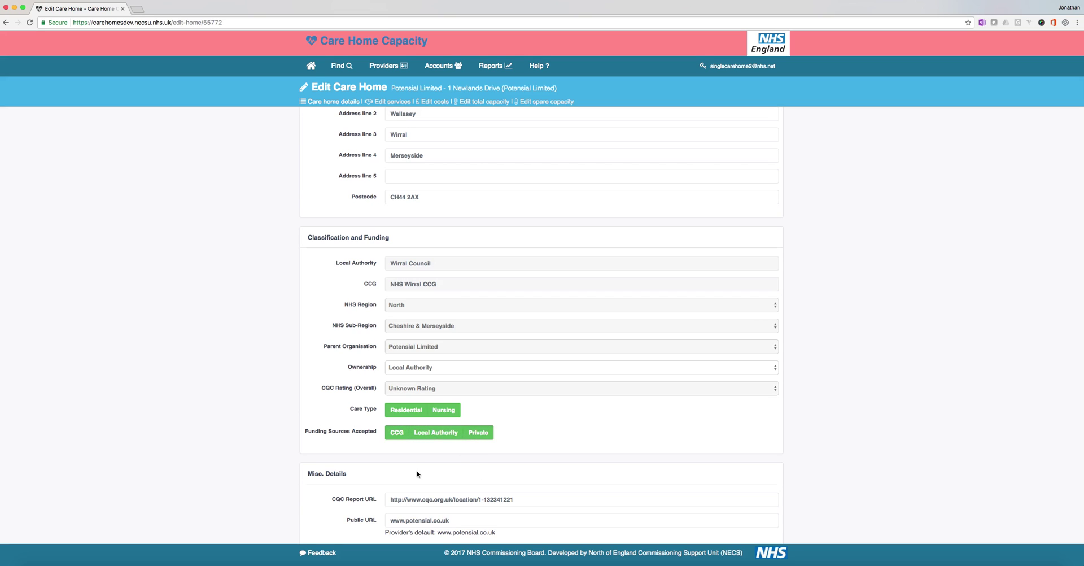
{"action": "scroll", "coordinate": [417, 474], "scroll_direction": "down", "scroll_amount": 4}
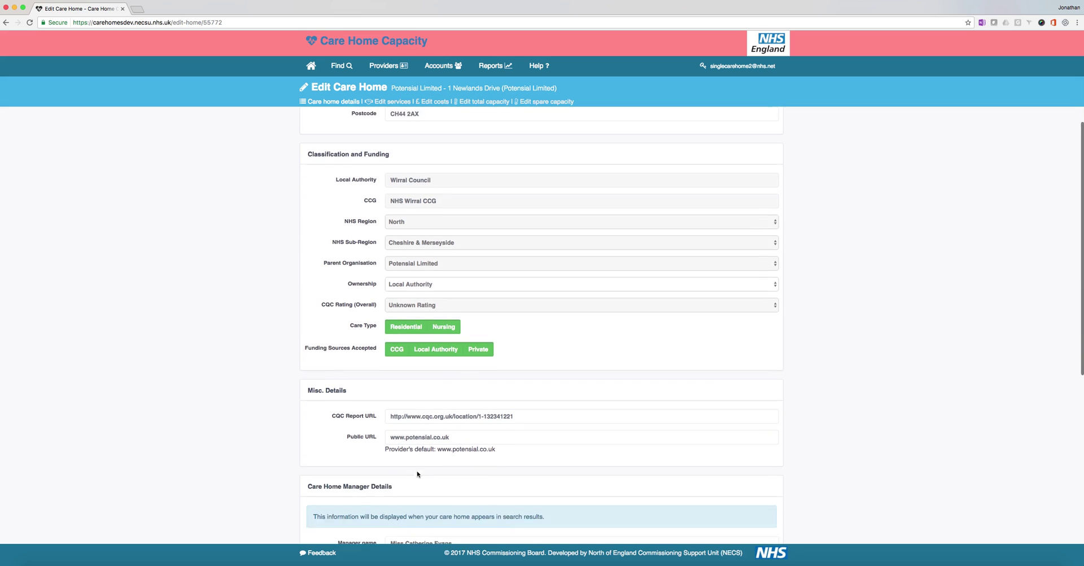
{"action": "left_click_drag", "start_coordinate": [526, 400], "coordinate": [390, 398]}
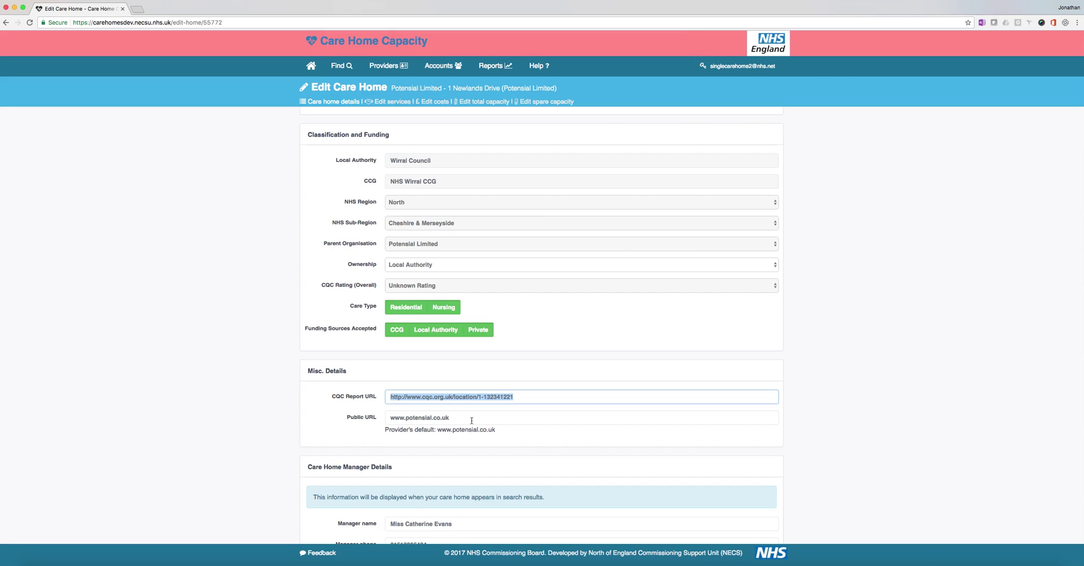
{"action": "left_click_drag", "start_coordinate": [462, 417], "coordinate": [389, 417]}
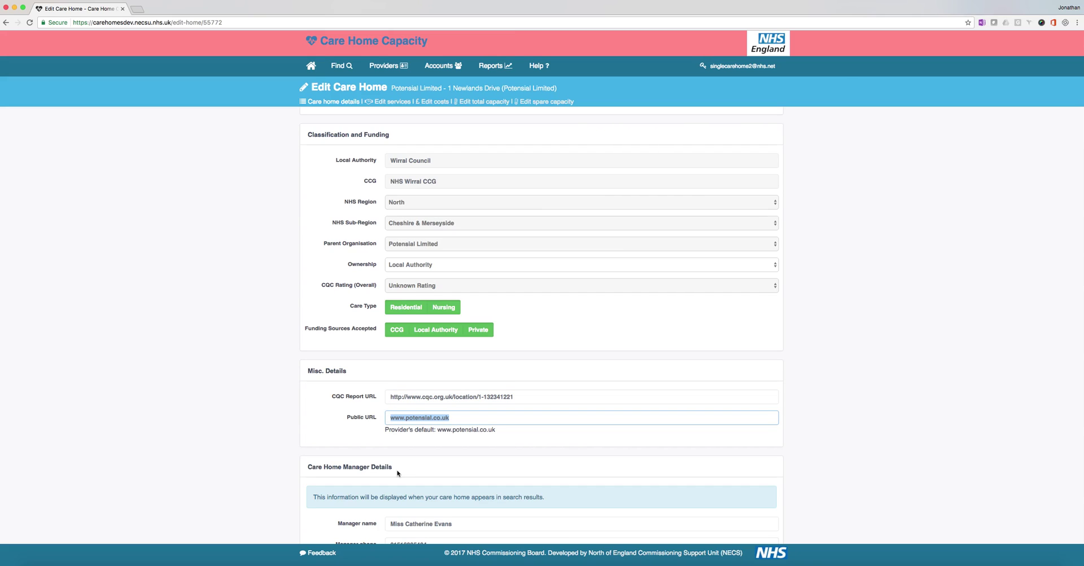
{"action": "scroll", "coordinate": [398, 473], "scroll_direction": "down", "scroll_amount": 3}
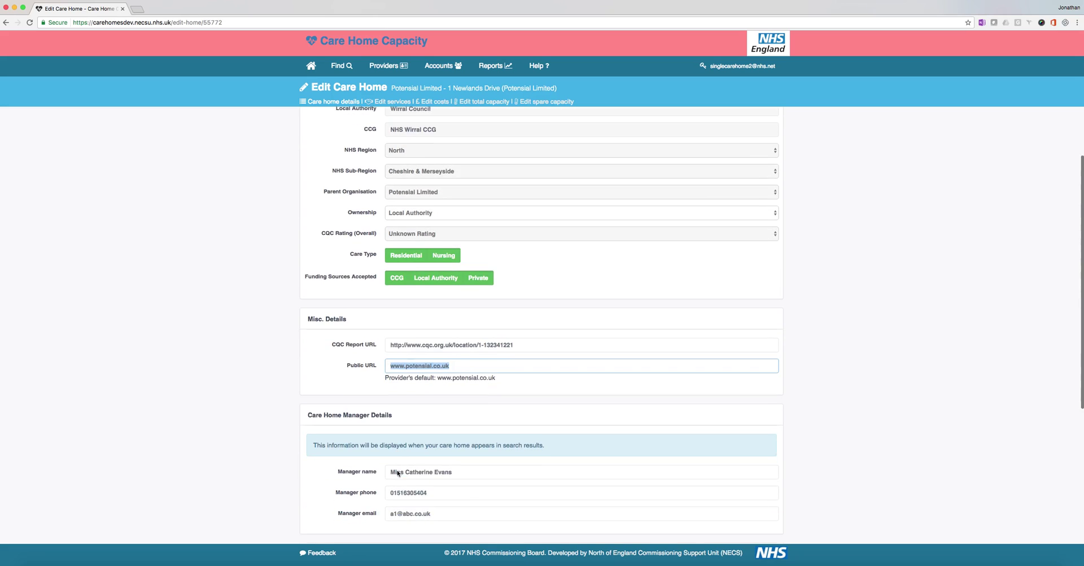
{"action": "scroll", "coordinate": [420, 459], "scroll_direction": "down", "scroll_amount": 1}
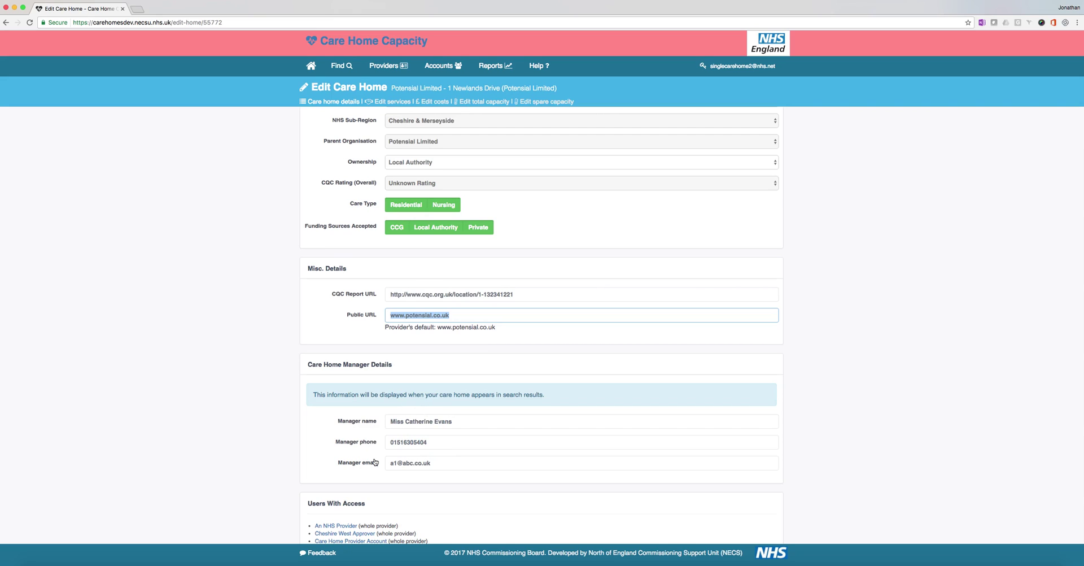
{"action": "scroll", "coordinate": [374, 462], "scroll_direction": "down", "scroll_amount": 5}
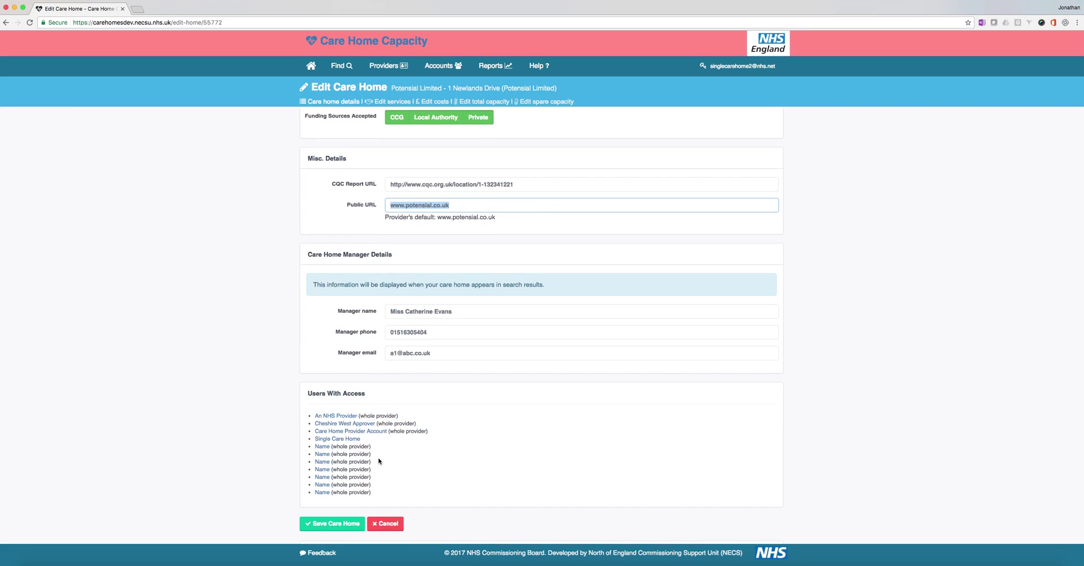
{"action": "left_click", "coordinate": [737, 67]}
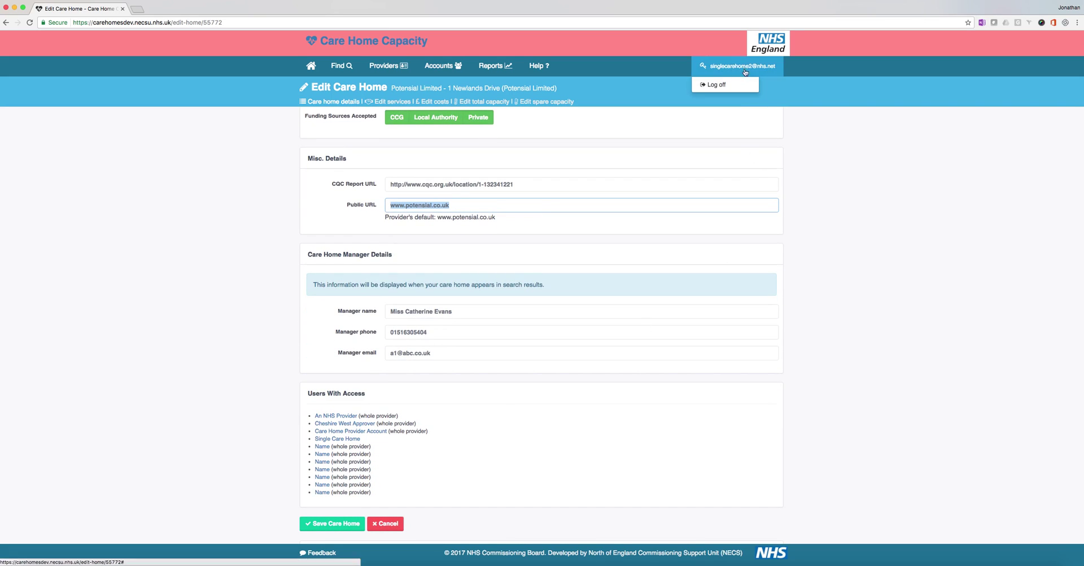
{"action": "left_click", "coordinate": [736, 69]}
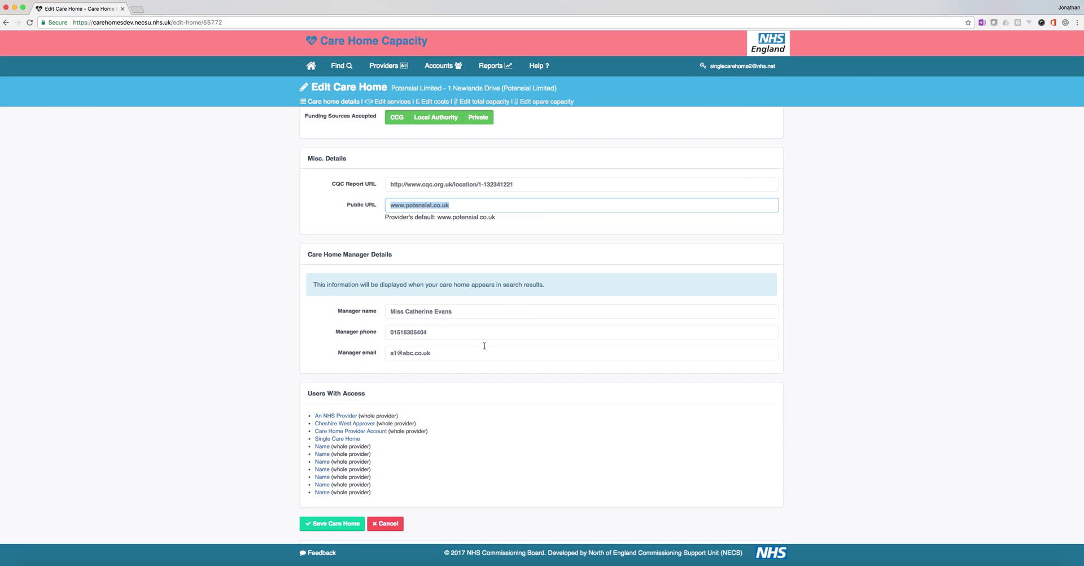
{"action": "scroll", "coordinate": [418, 397], "scroll_direction": "down", "scroll_amount": 1}
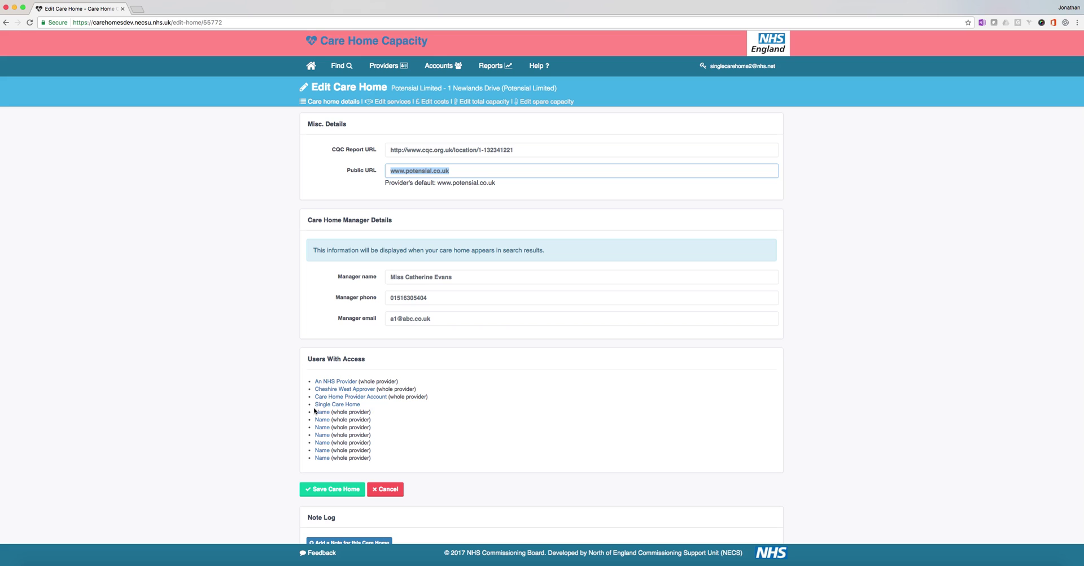
{"action": "scroll", "coordinate": [314, 411], "scroll_direction": "down", "scroll_amount": 5}
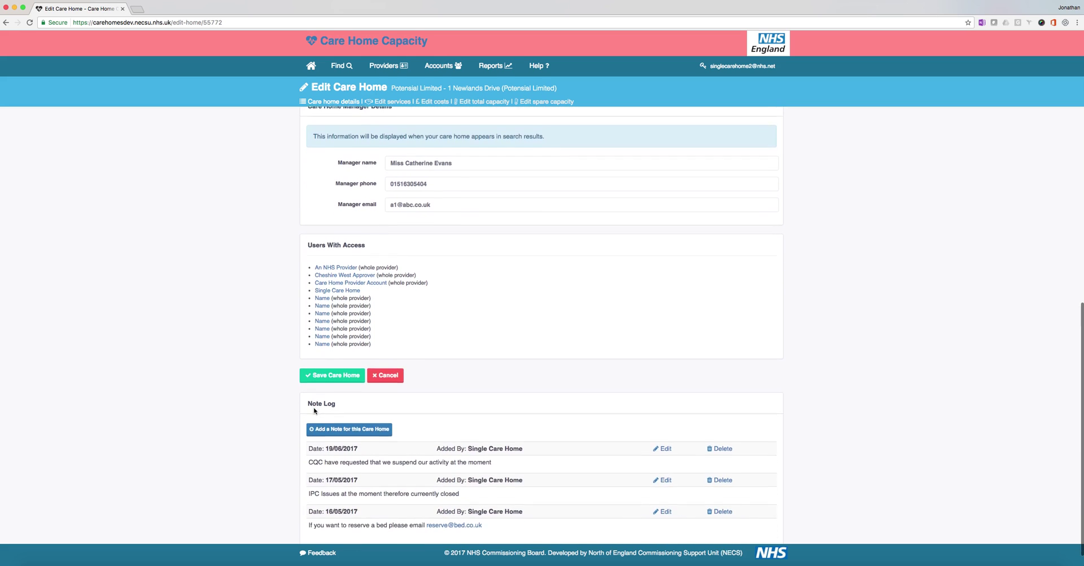
{"action": "scroll", "coordinate": [314, 410], "scroll_direction": "down", "scroll_amount": 1}
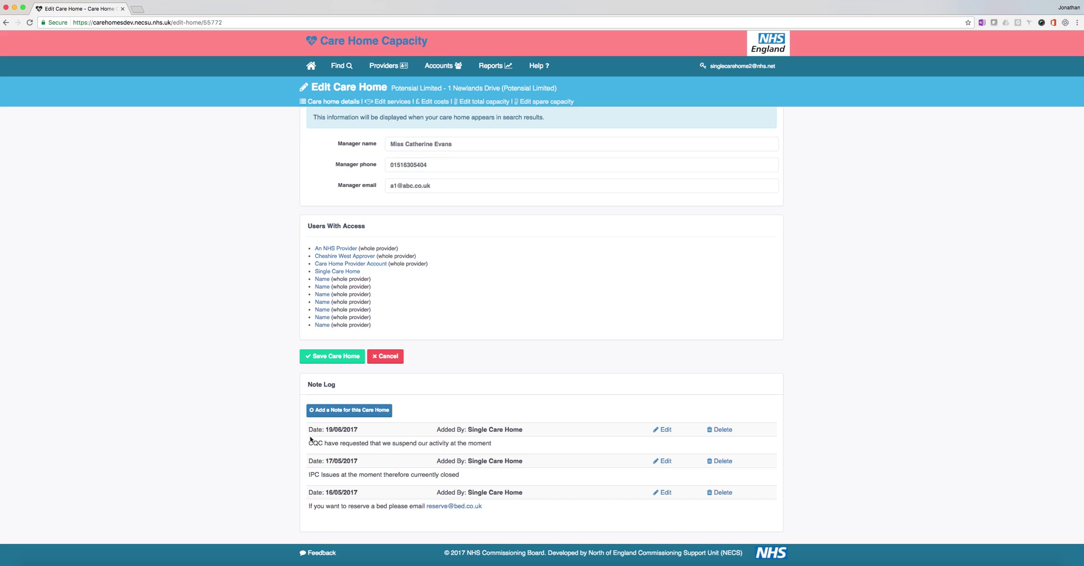
{"action": "left_click_drag", "start_coordinate": [325, 429], "coordinate": [358, 427]}
Step: Add the note 'PLEASE NOTE: We do not accept admissions after 5pm' to the Note Log
{"action": "left_click", "coordinate": [357, 414]}
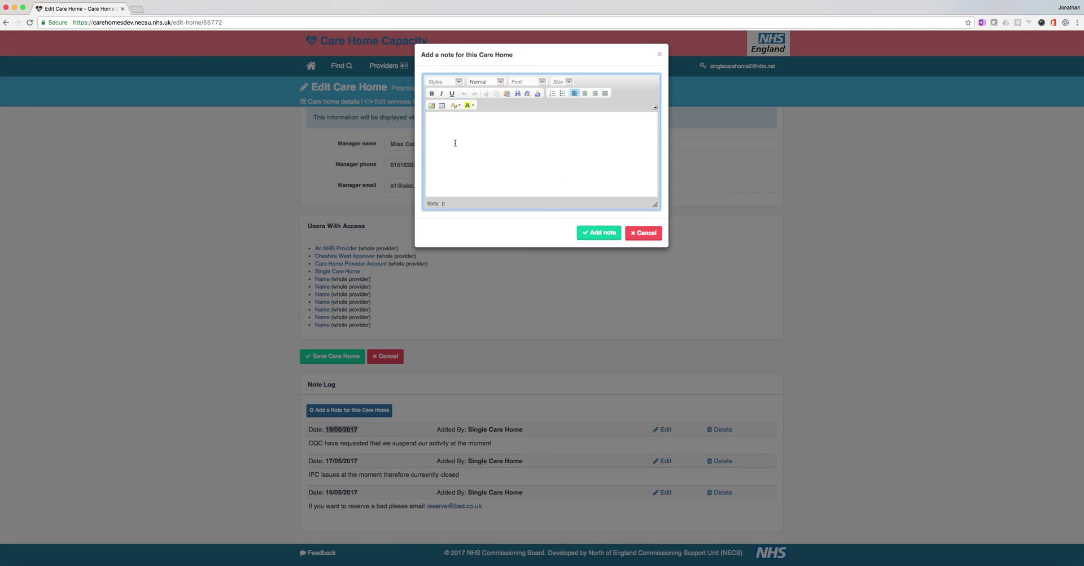
{"action": "type", "text": "PLEASE NOTE: We do not accept admissions after 5pm"}
{"action": "left_click", "coordinate": [602, 232]}
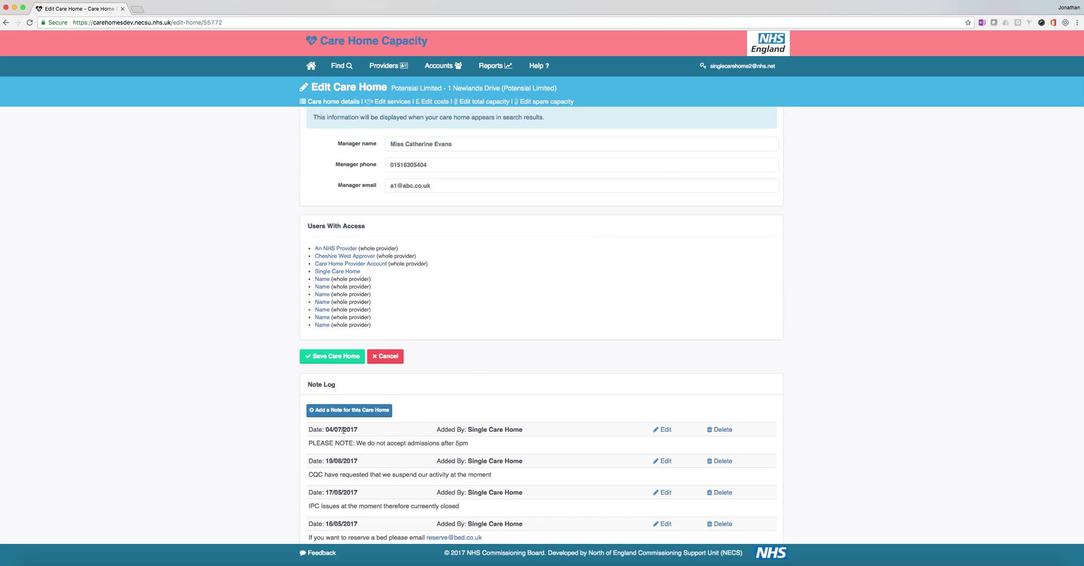
Step: Delete the 17/05/2017 IPC issues note, confirm it, and save the care home
{"action": "left_click_drag", "start_coordinate": [330, 429], "coordinate": [361, 429]}
{"action": "scroll", "coordinate": [351, 458], "scroll_direction": "down", "scroll_amount": 2}
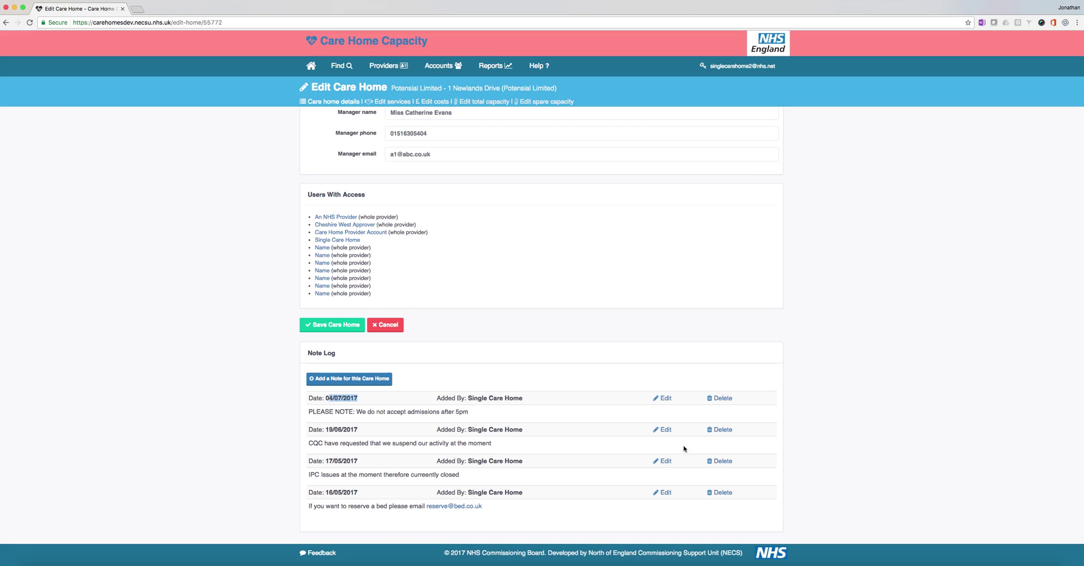
{"action": "left_click_drag", "start_coordinate": [315, 474], "coordinate": [444, 472]}
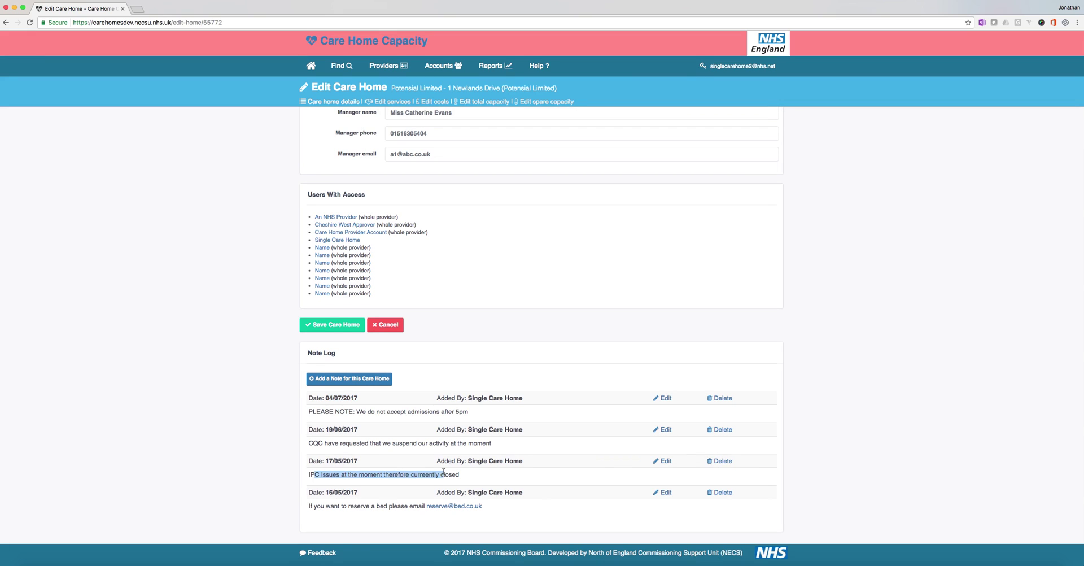
{"action": "left_click", "coordinate": [717, 461]}
{"action": "left_click", "coordinate": [623, 73]}
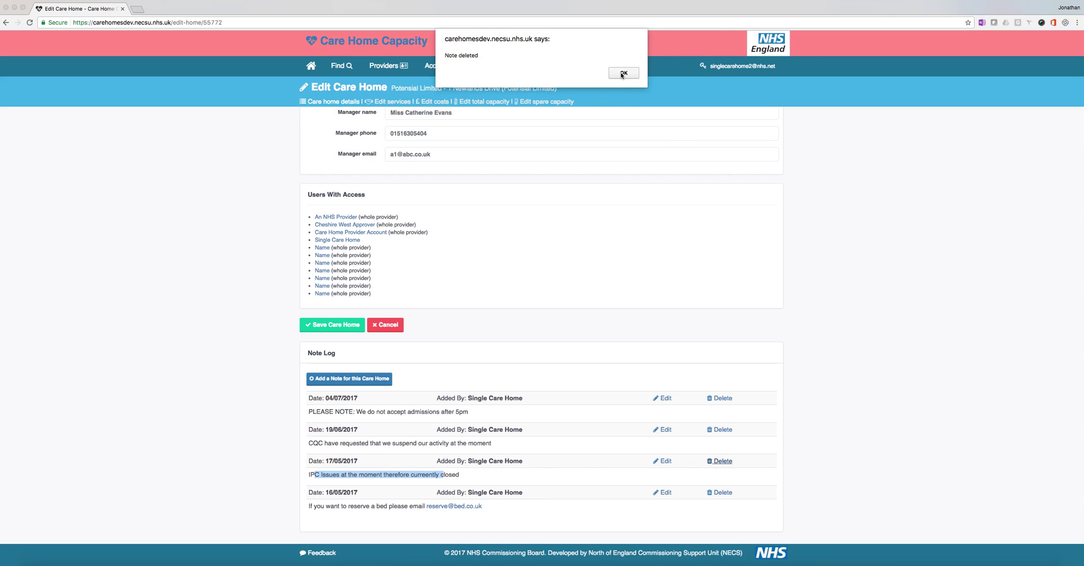
{"action": "left_click", "coordinate": [622, 72]}
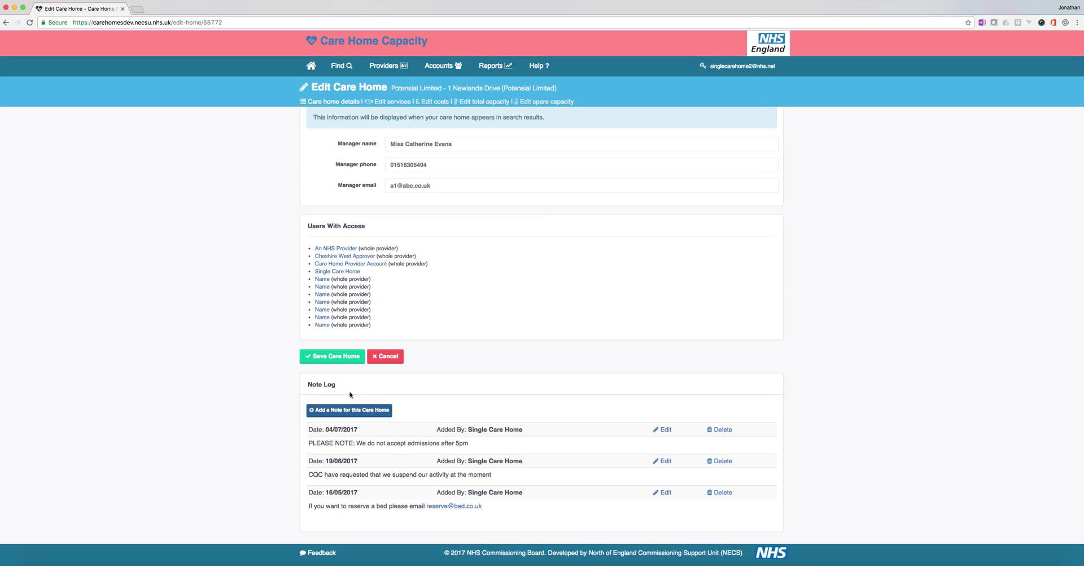
{"action": "left_click", "coordinate": [336, 359]}
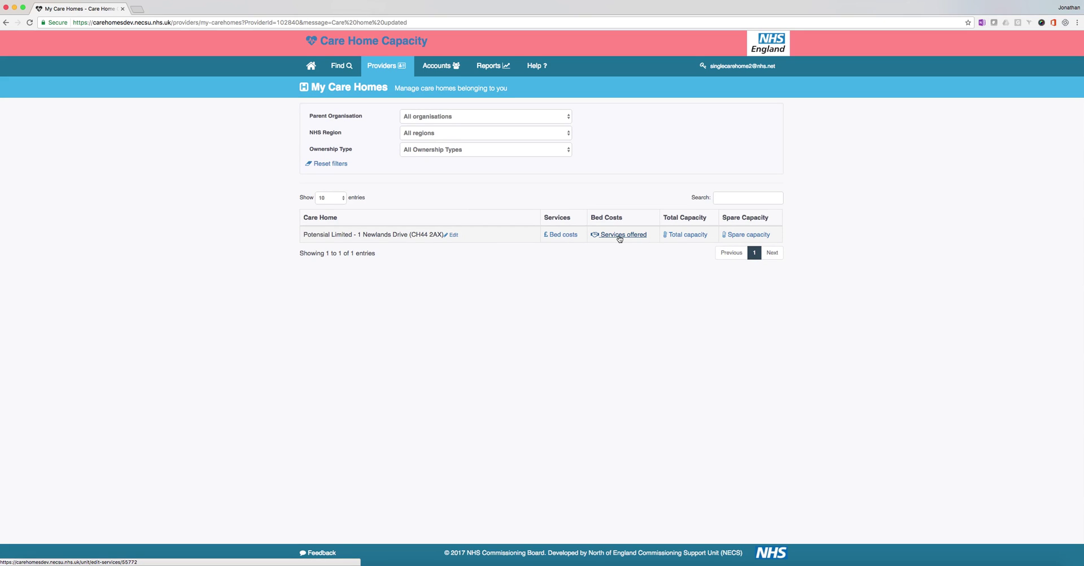
Step: Edit Potensial Limited - 1 Newlands Drive again and scroll through its saved details
{"action": "left_click", "coordinate": [454, 236]}
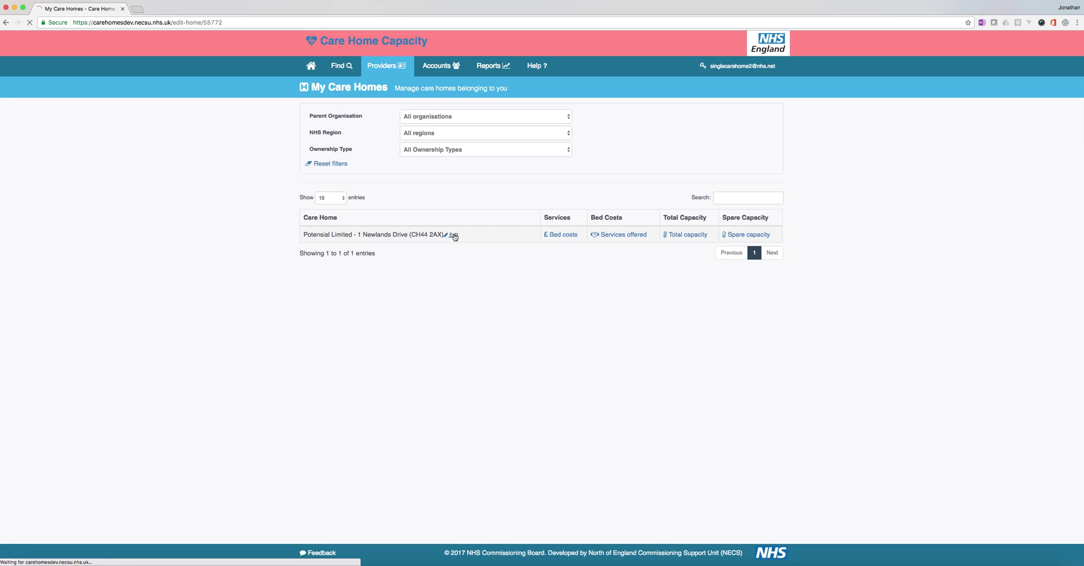
{"action": "scroll", "coordinate": [298, 362], "scroll_direction": "down", "scroll_amount": 10}
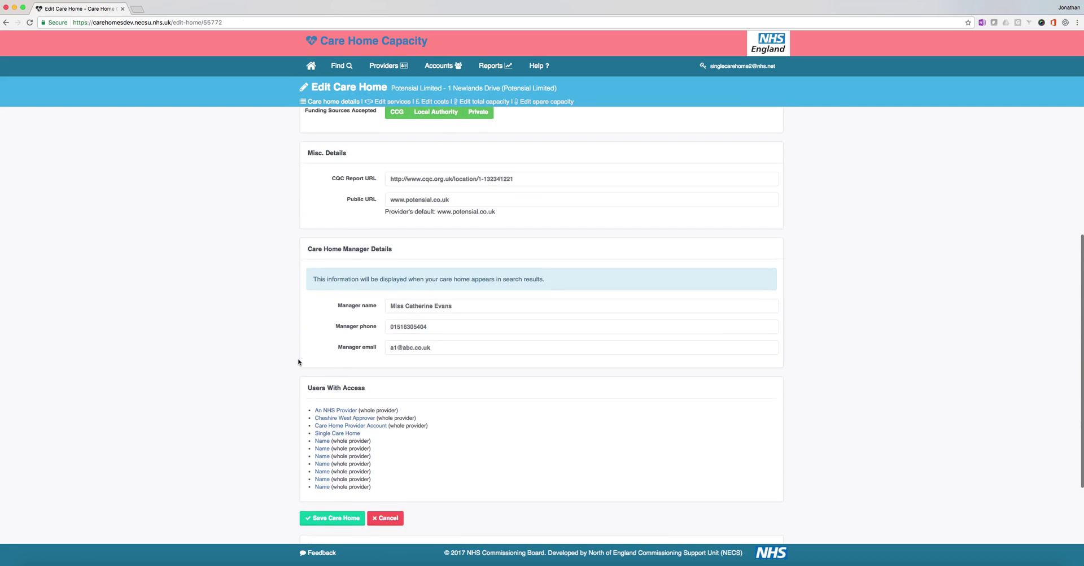
{"action": "scroll", "coordinate": [298, 362], "scroll_direction": "down", "scroll_amount": 2}
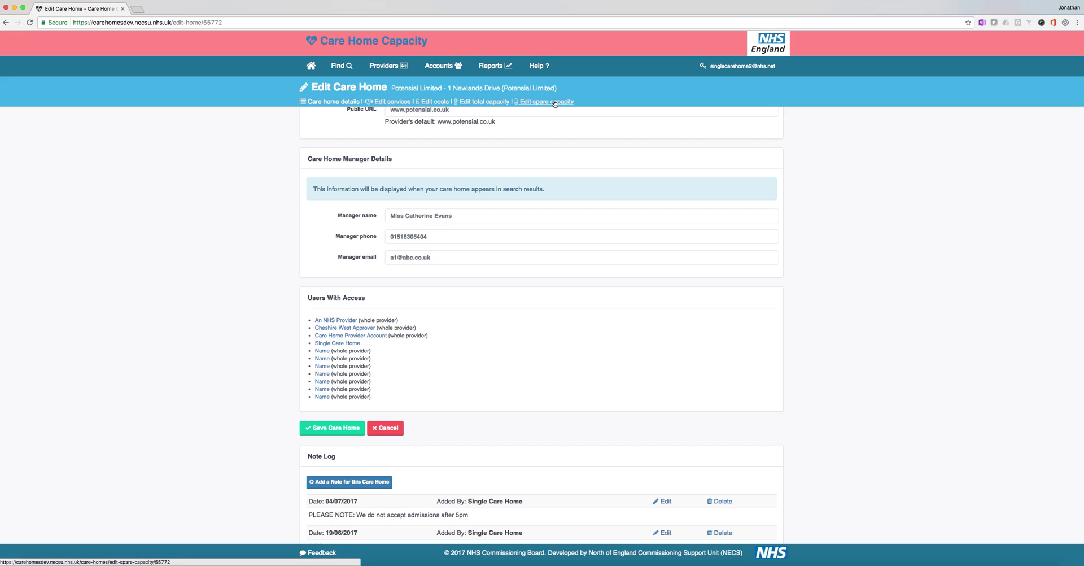
Step: Tick Dementia under Services and General Nursing under Bed Types for Potensial Limited
{"action": "left_click", "coordinate": [389, 103]}
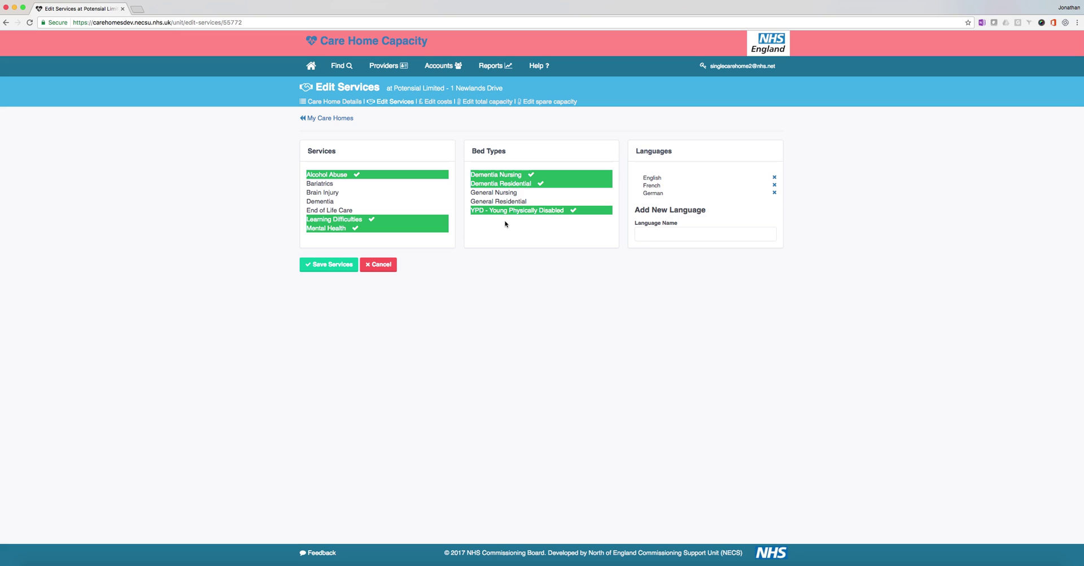
{"action": "left_click", "coordinate": [337, 202]}
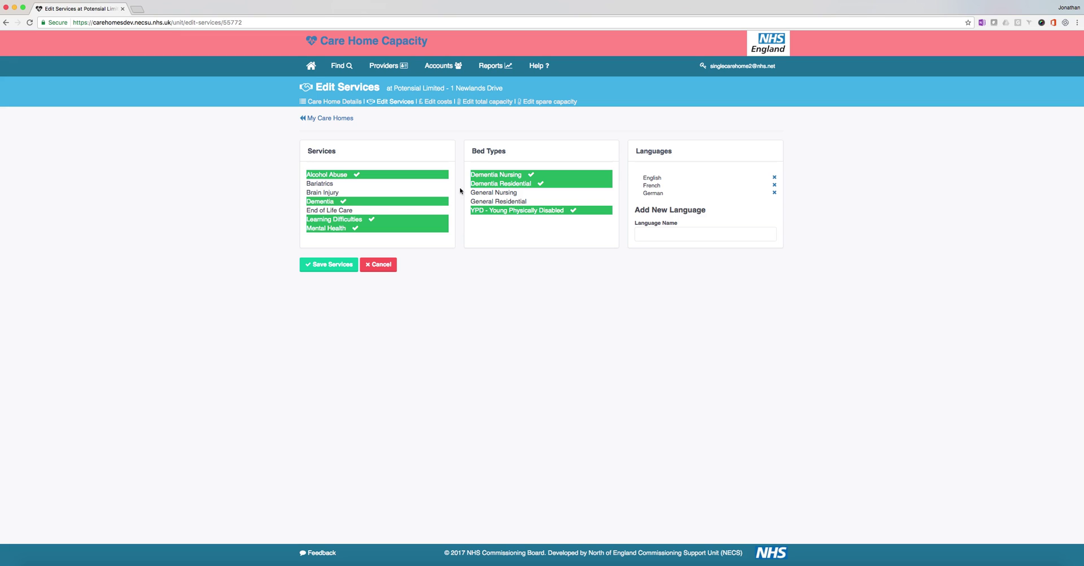
{"action": "left_click", "coordinate": [491, 196]}
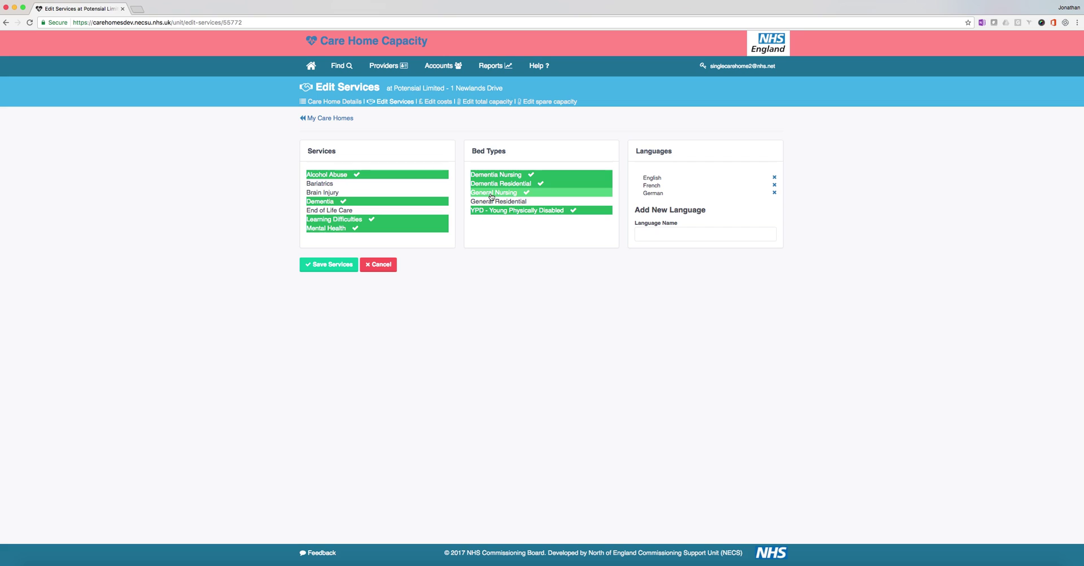
{"action": "left_click", "coordinate": [491, 196]}
{"action": "left_click", "coordinate": [492, 196]}
{"action": "left_click", "coordinate": [492, 196]}
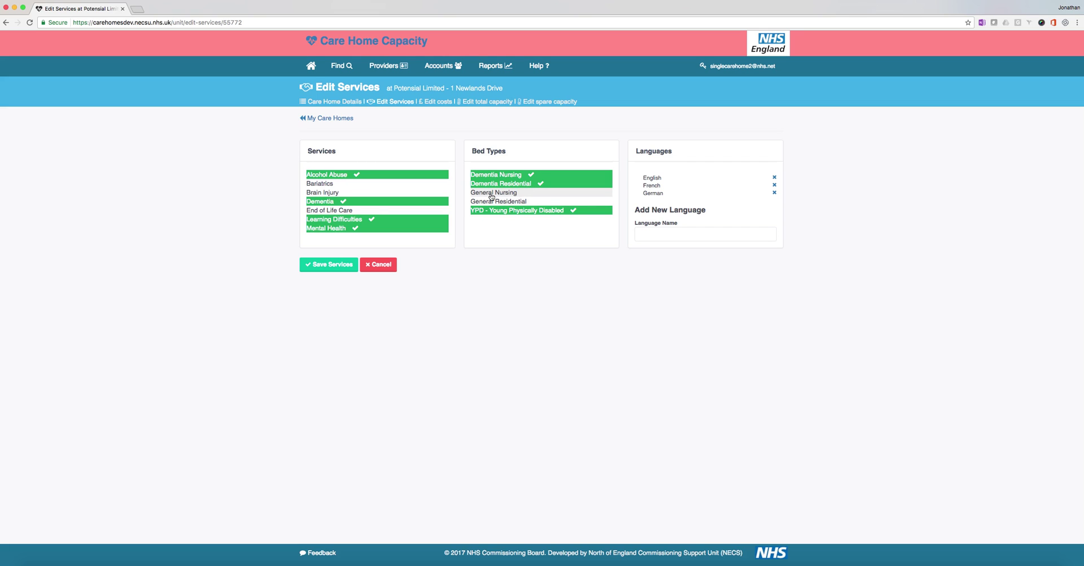
{"action": "left_click", "coordinate": [492, 196]}
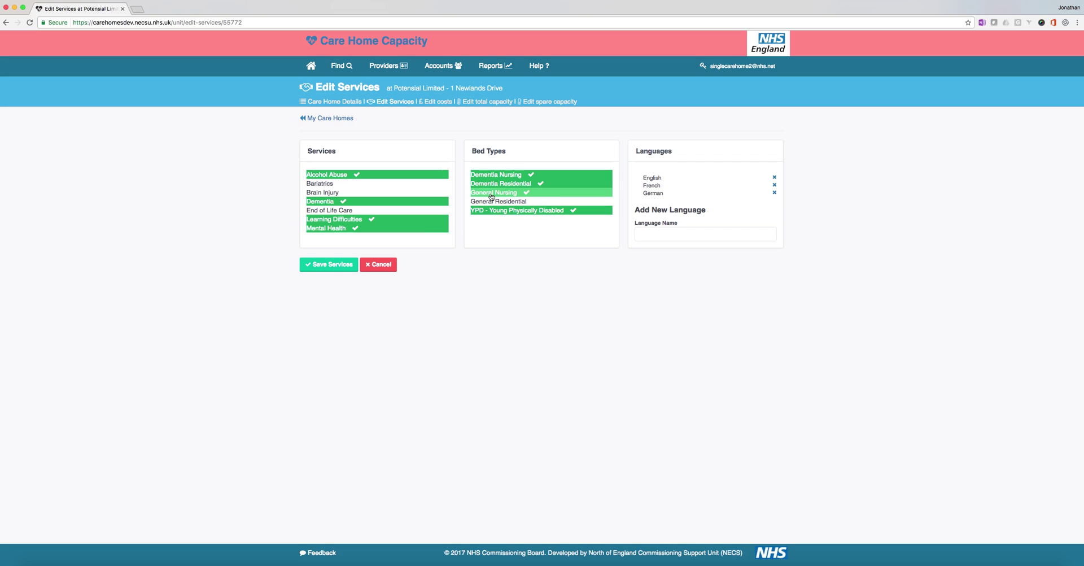
{"action": "left_click", "coordinate": [642, 234]}
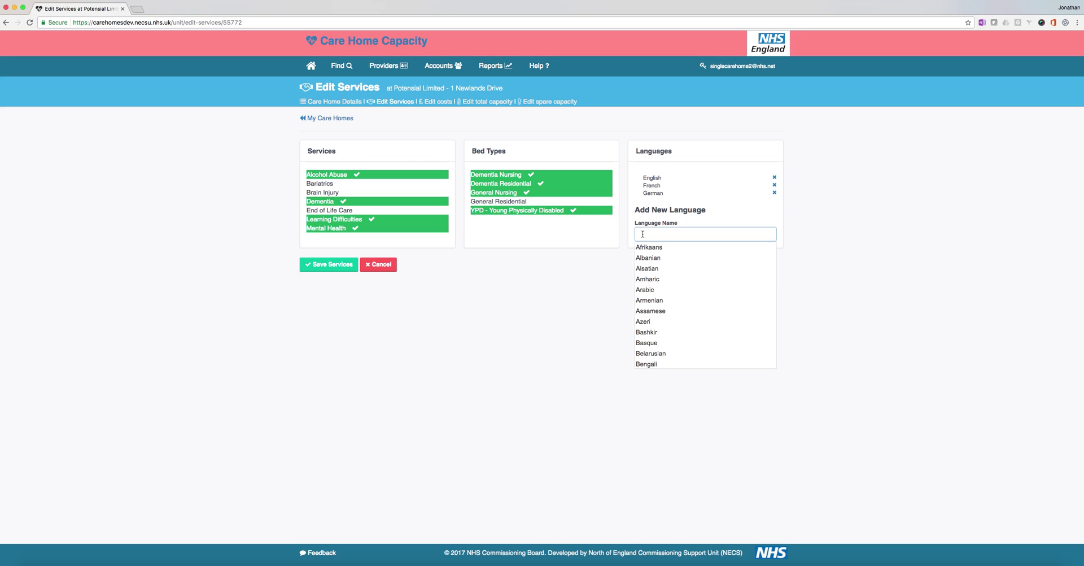
Step: Add Polish as a language and remove it, then save services and go to bed costs
{"action": "type", "text": "pol"}
{"action": "left_click", "coordinate": [643, 250]}
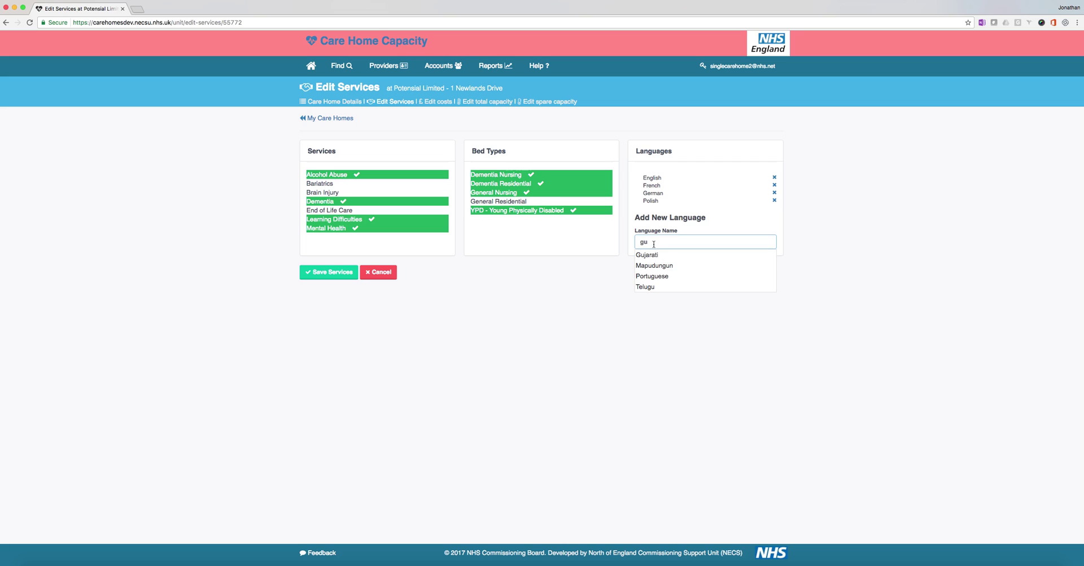
{"action": "key", "text": "BackSpace"}
{"action": "key", "text": "BackSpace"}
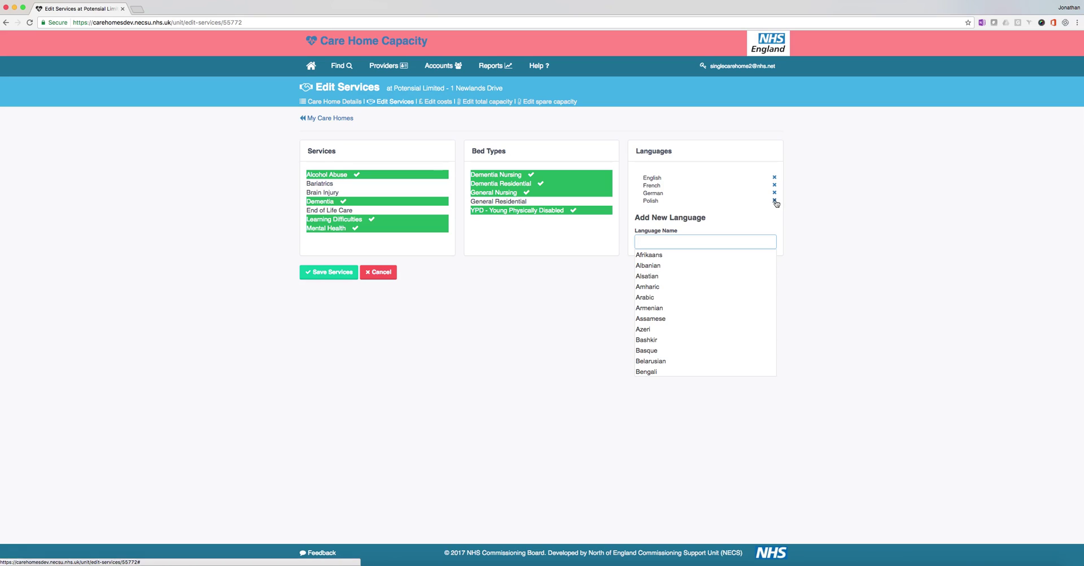
{"action": "left_click", "coordinate": [775, 201]}
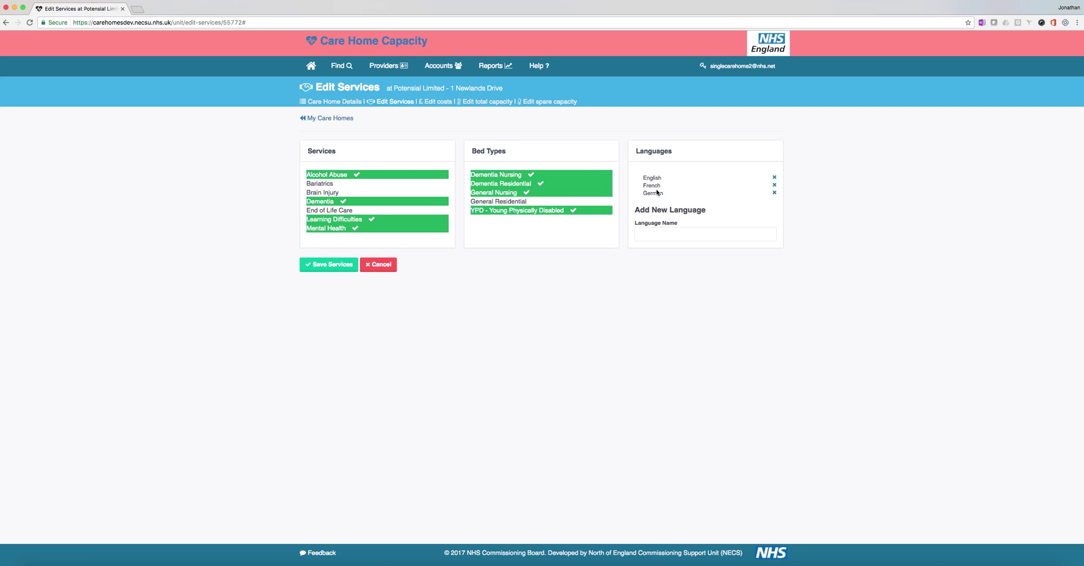
{"action": "left_click", "coordinate": [335, 266]}
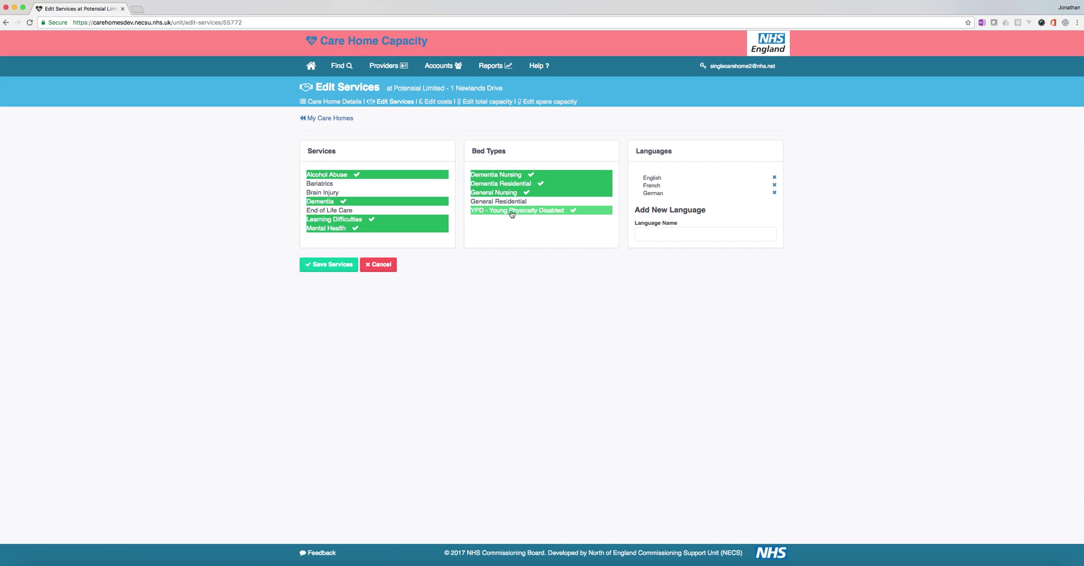
{"action": "left_click", "coordinate": [439, 103]}
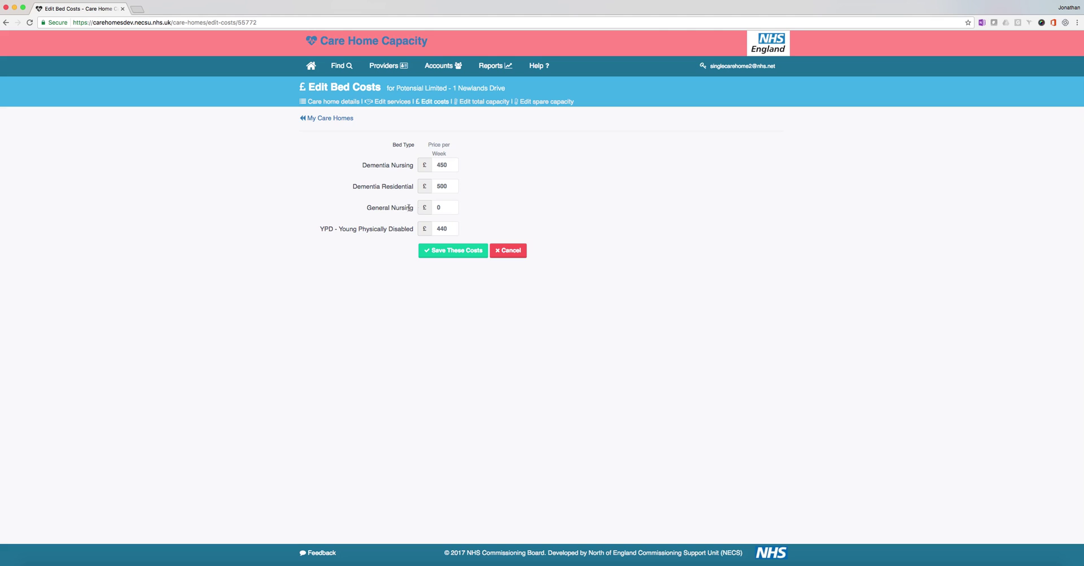
Step: Change General Nursing's weekly price from £0 to £475 and save the bed costs
{"action": "double_click", "coordinate": [450, 207]}
{"action": "type", "text": "475"}
{"action": "left_click", "coordinate": [441, 220]}
{"action": "left_click", "coordinate": [454, 252]}
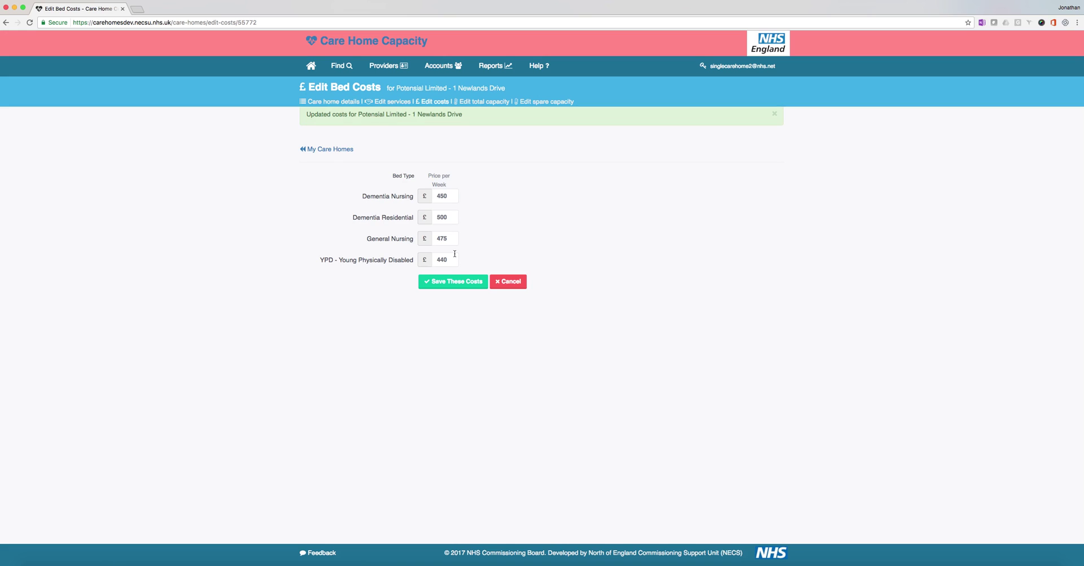
Step: On the total capacity page, enter 15 beds for General Nursing and save
{"action": "left_click", "coordinate": [484, 101]}
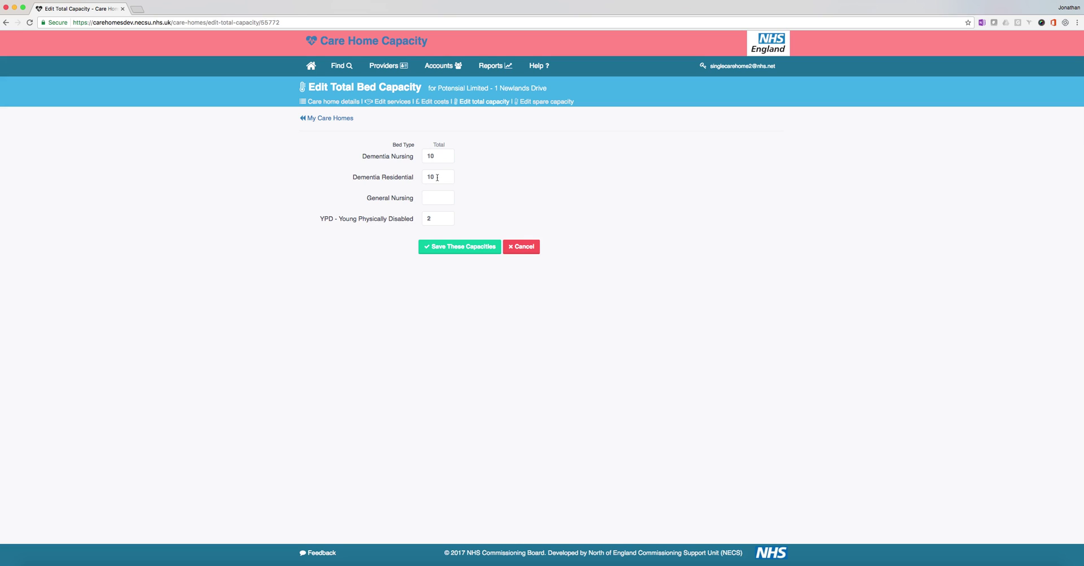
{"action": "left_click", "coordinate": [438, 195]}
{"action": "type", "text": "15"}
{"action": "left_click", "coordinate": [453, 249]}
Step: Enter spare beds 5, 2 and 2 for the first three bed types, keep YPD 0, save
{"action": "left_click", "coordinate": [531, 105]}
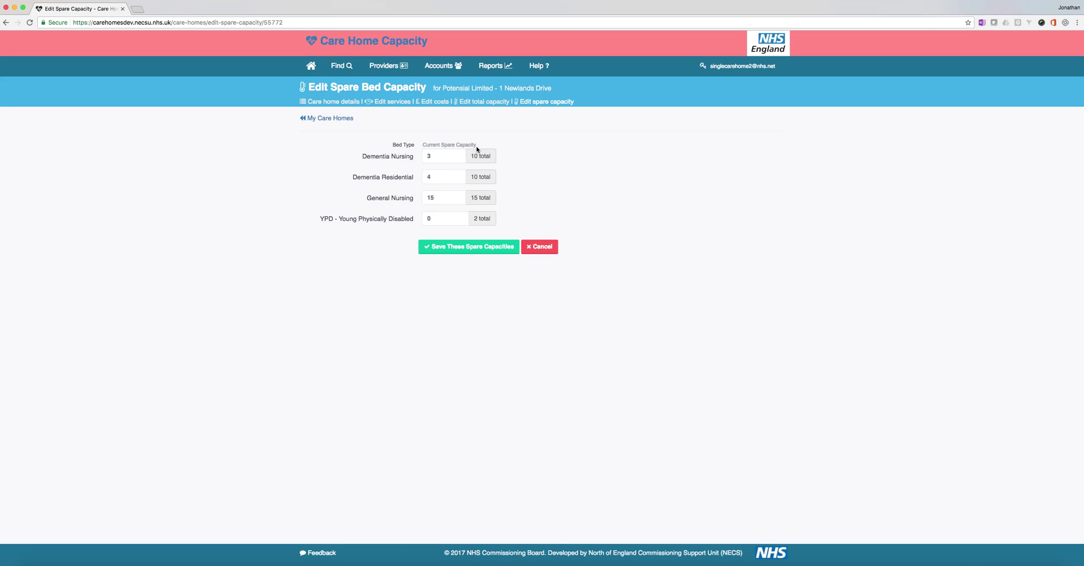
{"action": "left_click", "coordinate": [436, 156]}
{"action": "left_click", "coordinate": [427, 156]}
{"action": "type", "text": "5"}
{"action": "left_click", "coordinate": [424, 176]}
{"action": "type", "text": "2"}
{"action": "left_click", "coordinate": [440, 198]}
{"action": "type", "text": "2"}
{"action": "left_click", "coordinate": [434, 219]}
{"action": "left_click", "coordinate": [488, 251]}
Step: Log off the care home account and log back in with the saved NHS user login
{"action": "left_click", "coordinate": [712, 73]}
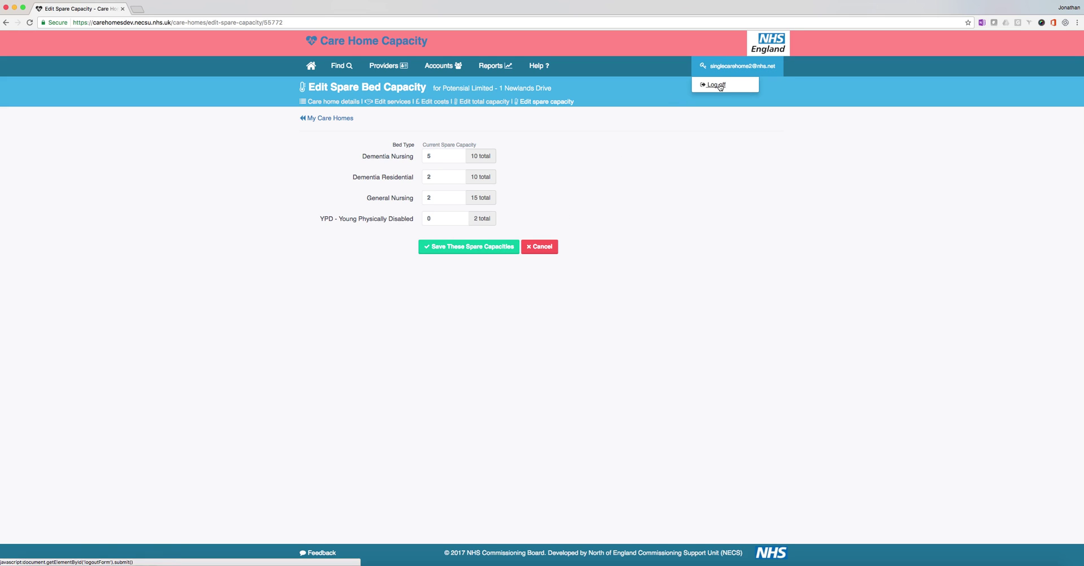
{"action": "left_click", "coordinate": [716, 85]}
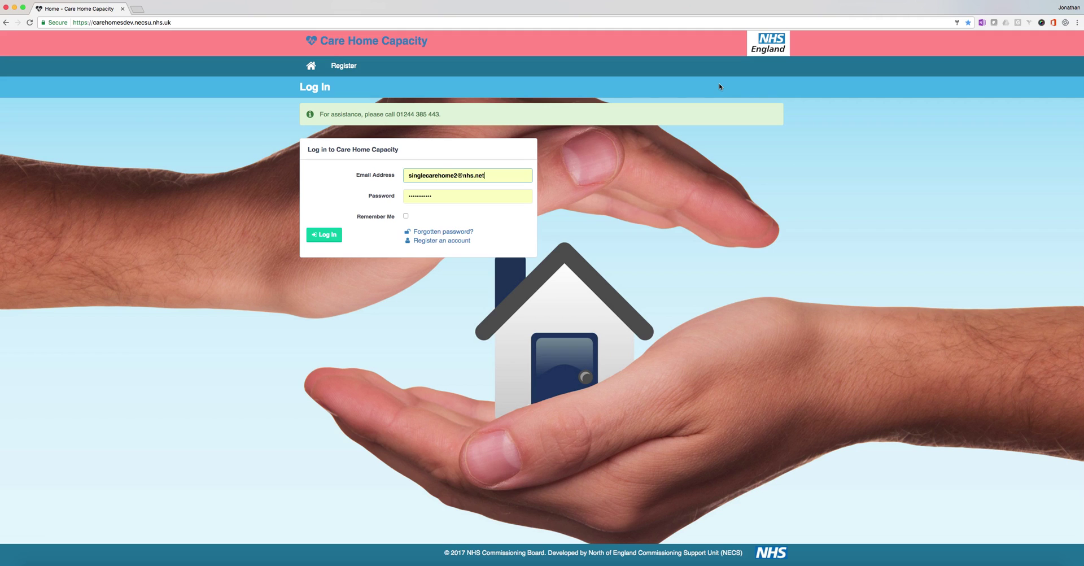
{"action": "left_click", "coordinate": [454, 176]}
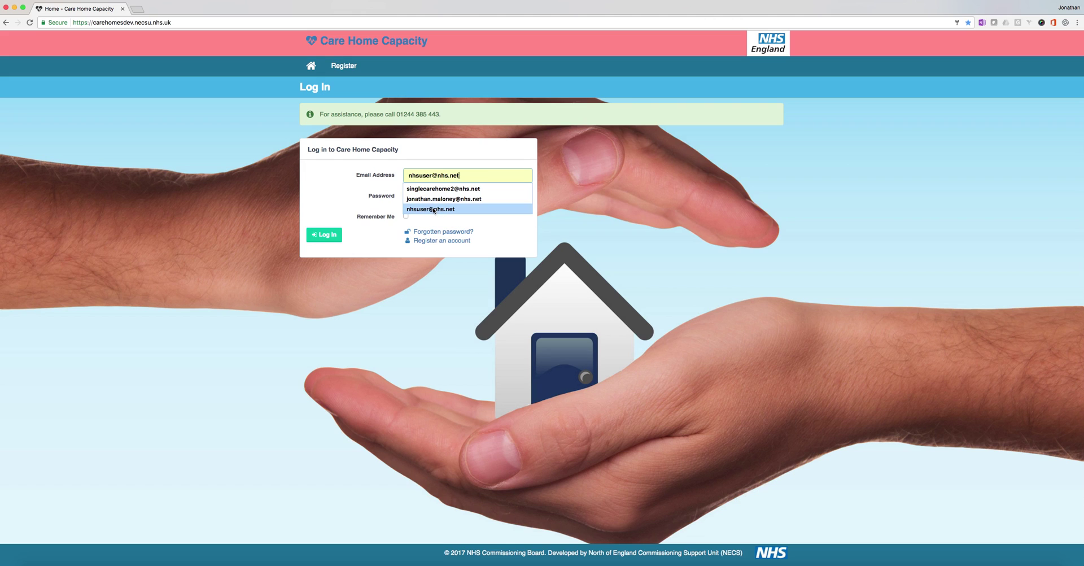
{"action": "left_click", "coordinate": [434, 211]}
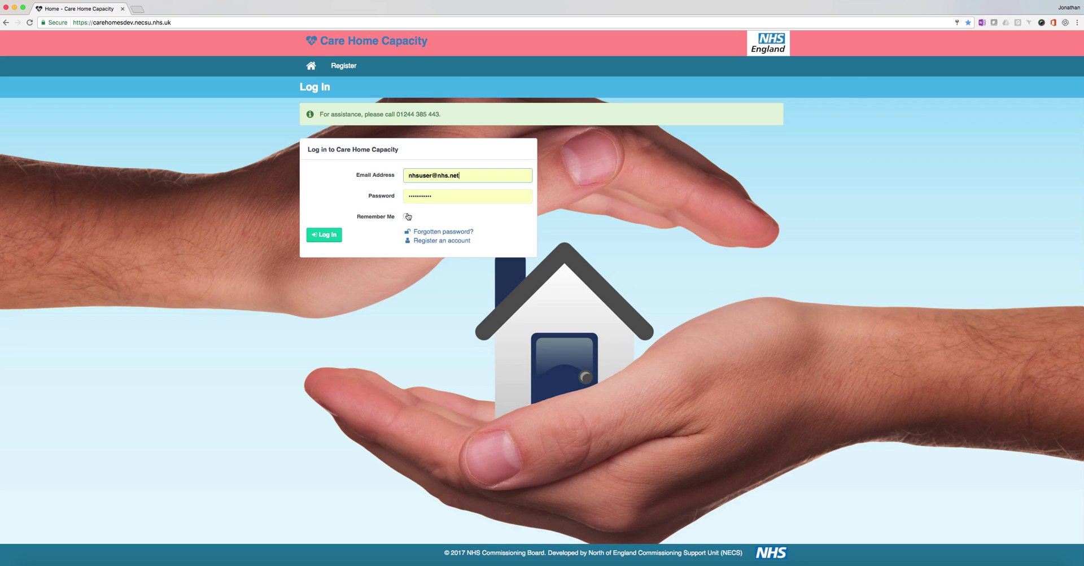
{"action": "left_click", "coordinate": [328, 236]}
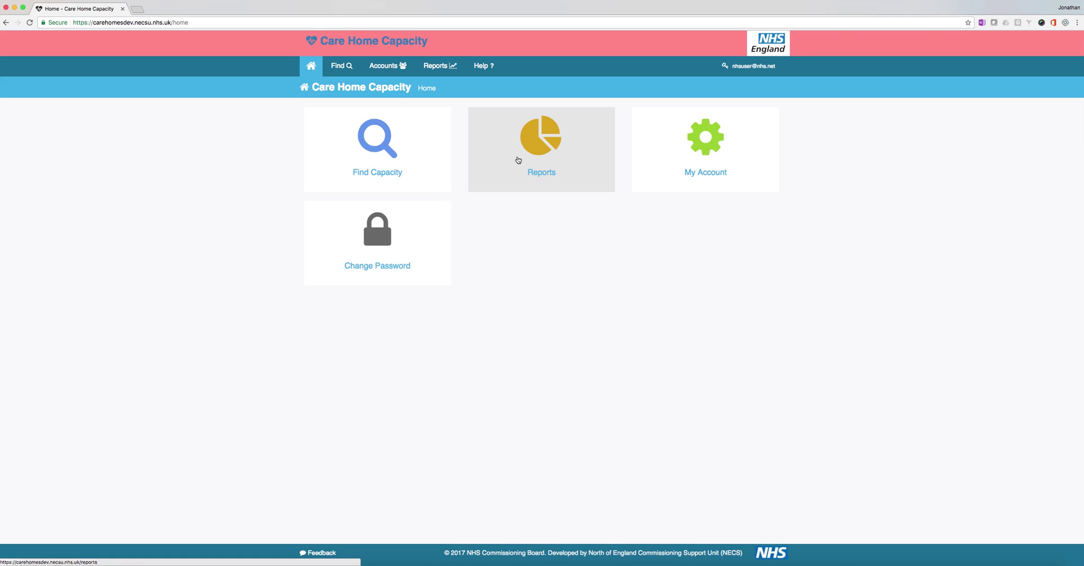
{"action": "left_click", "coordinate": [341, 66]}
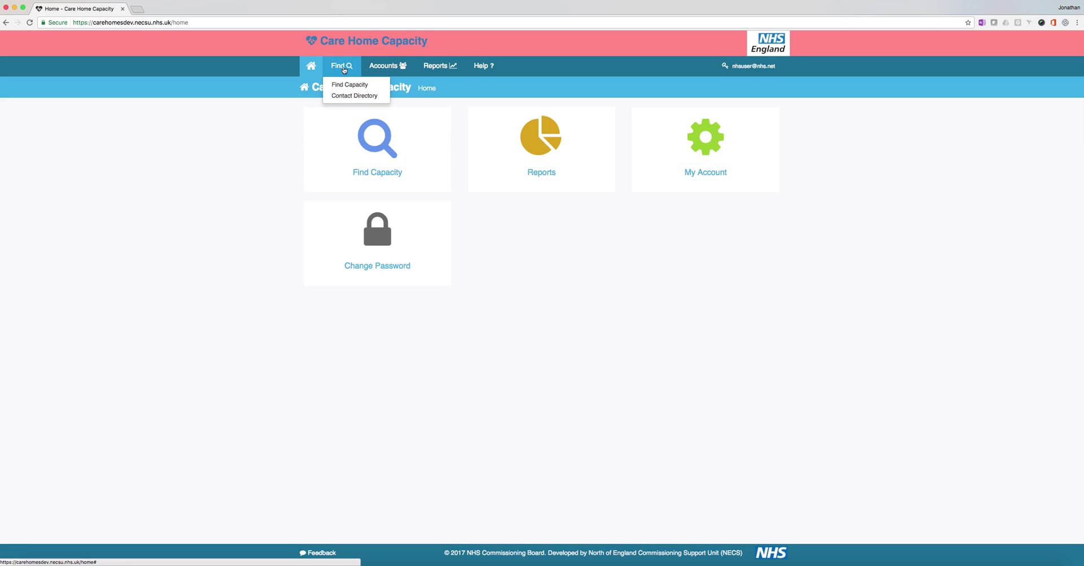
Step: Search the Contact Directory for 'wirral' and show Wirral Council's contact details
{"action": "left_click", "coordinate": [348, 96]}
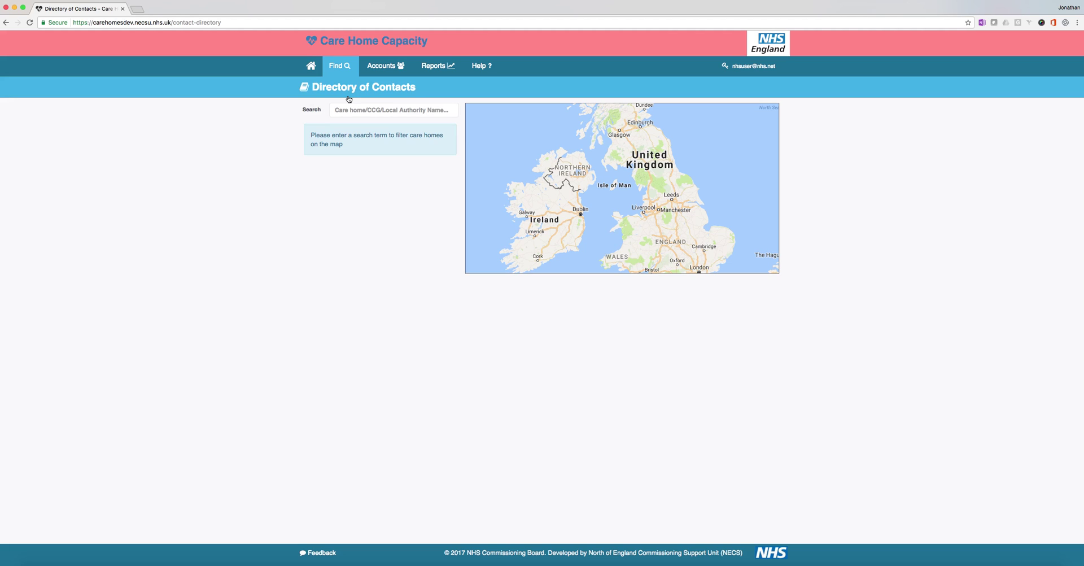
{"action": "left_click", "coordinate": [358, 111]}
{"action": "left_click", "coordinate": [358, 111]}
{"action": "type", "text": "w"}
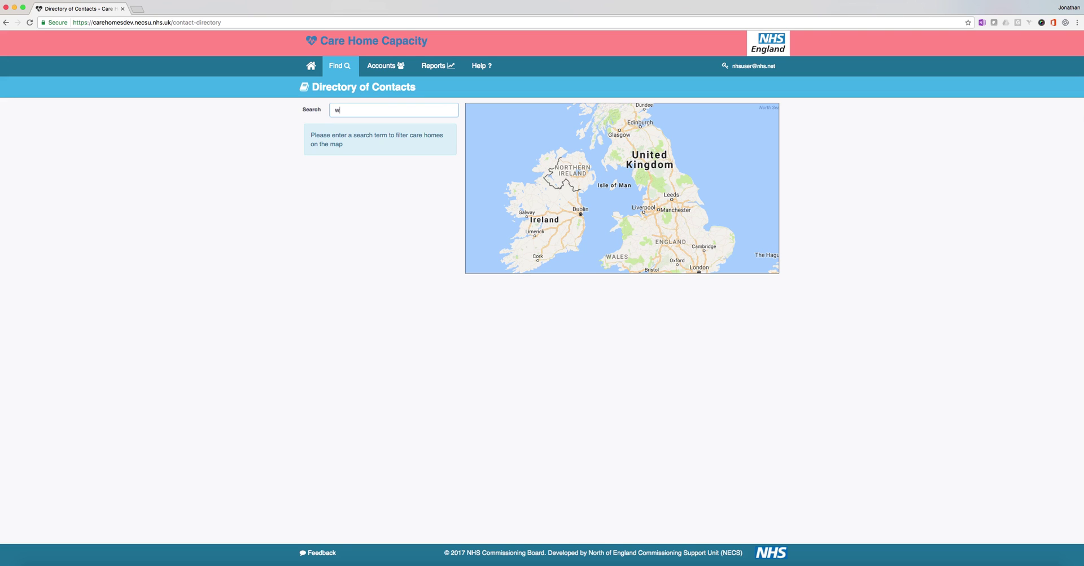
{"action": "type", "text": "irral"}
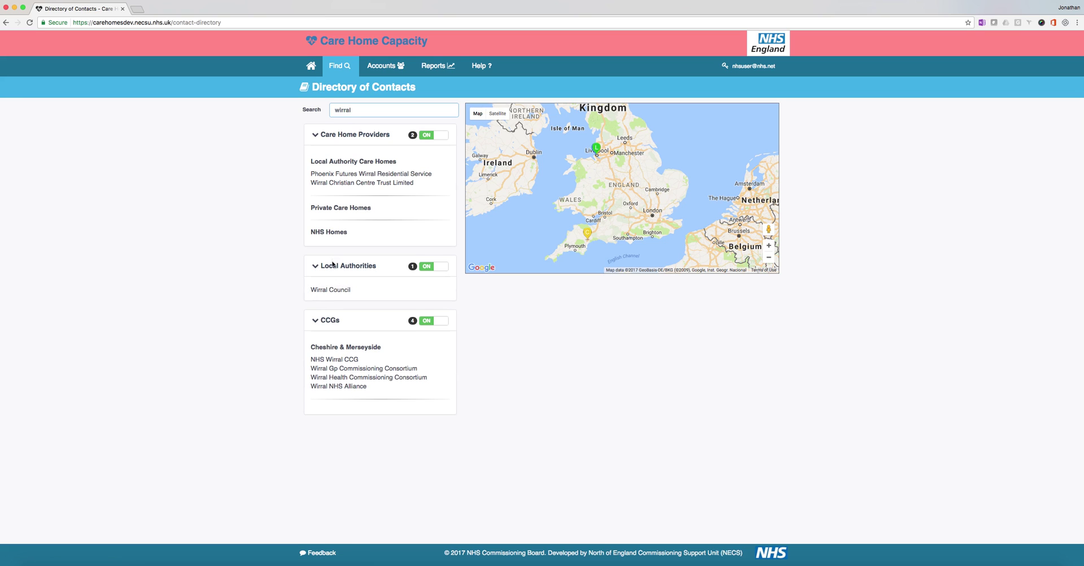
{"action": "left_click", "coordinate": [326, 290]}
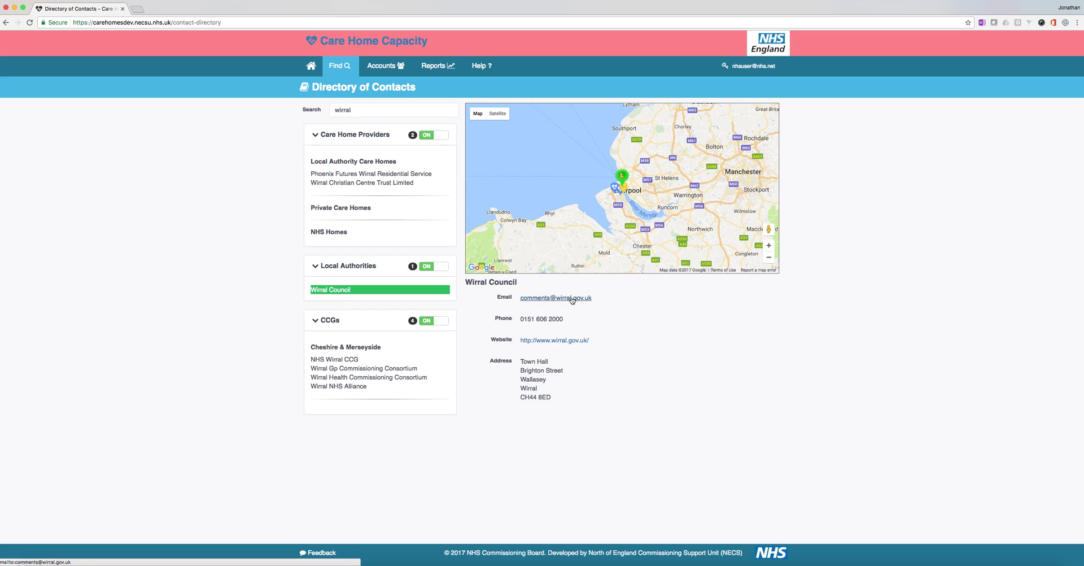
{"action": "left_click_drag", "start_coordinate": [523, 318], "coordinate": [562, 319]}
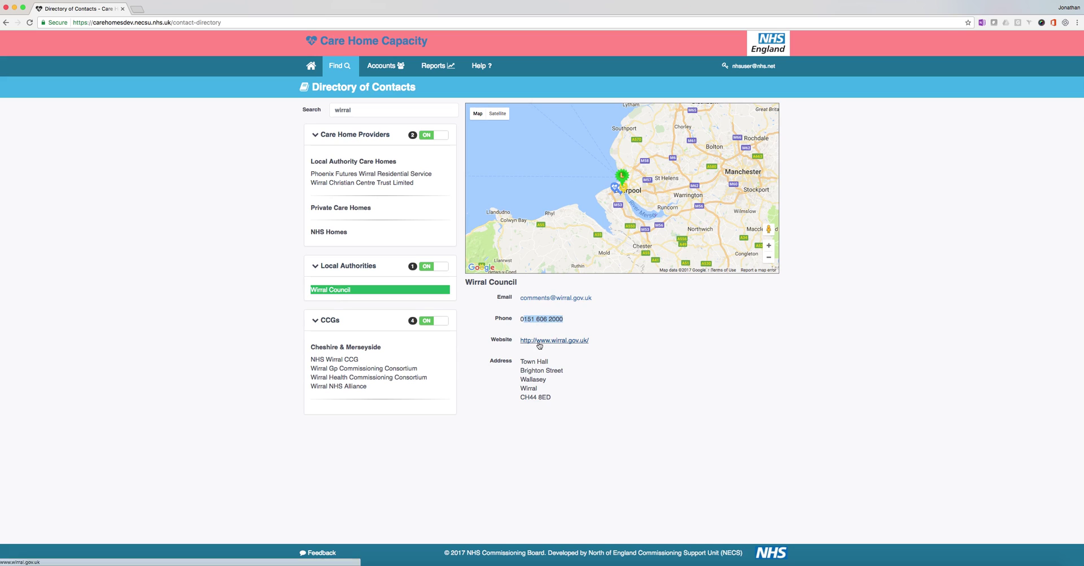
{"action": "left_click_drag", "start_coordinate": [531, 361], "coordinate": [550, 397]}
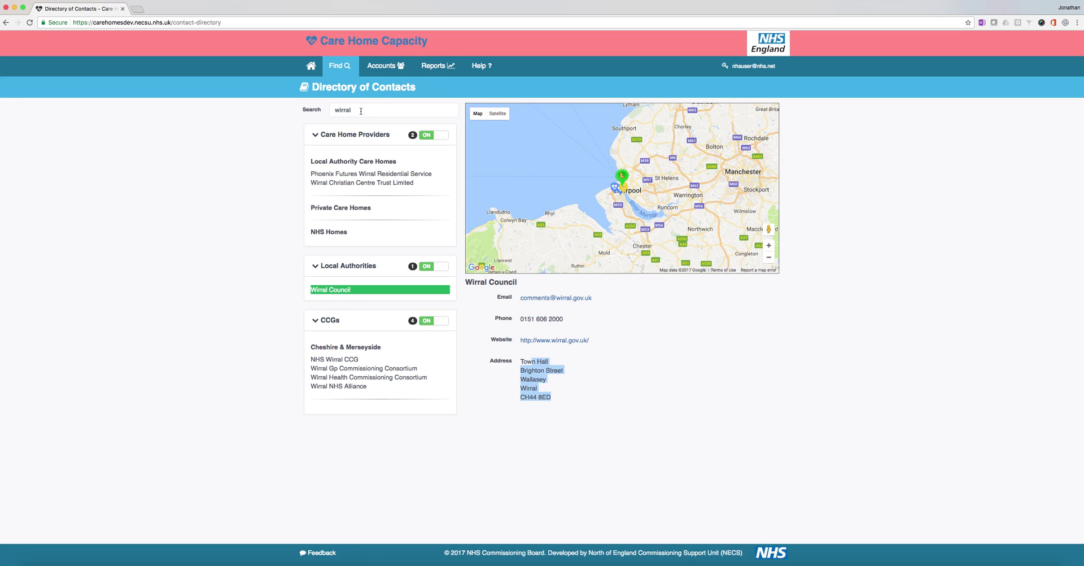
{"action": "double_click", "coordinate": [361, 111]}
Step: Search 'south tees' to view NHS South Tees CCG's contact details, then return home
{"action": "type", "text": "sou"}
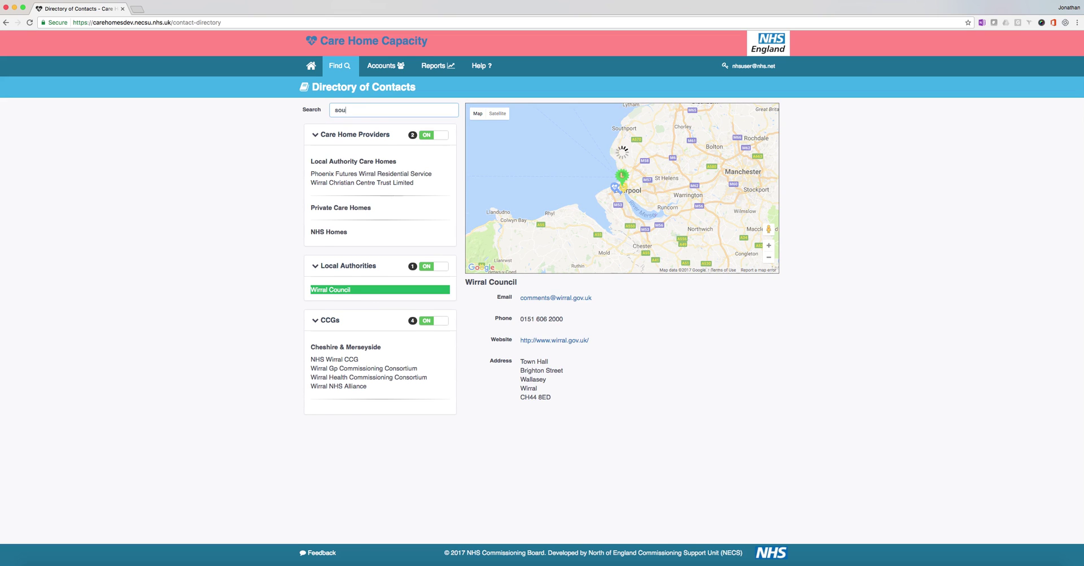
{"action": "type", "text": "th tees"}
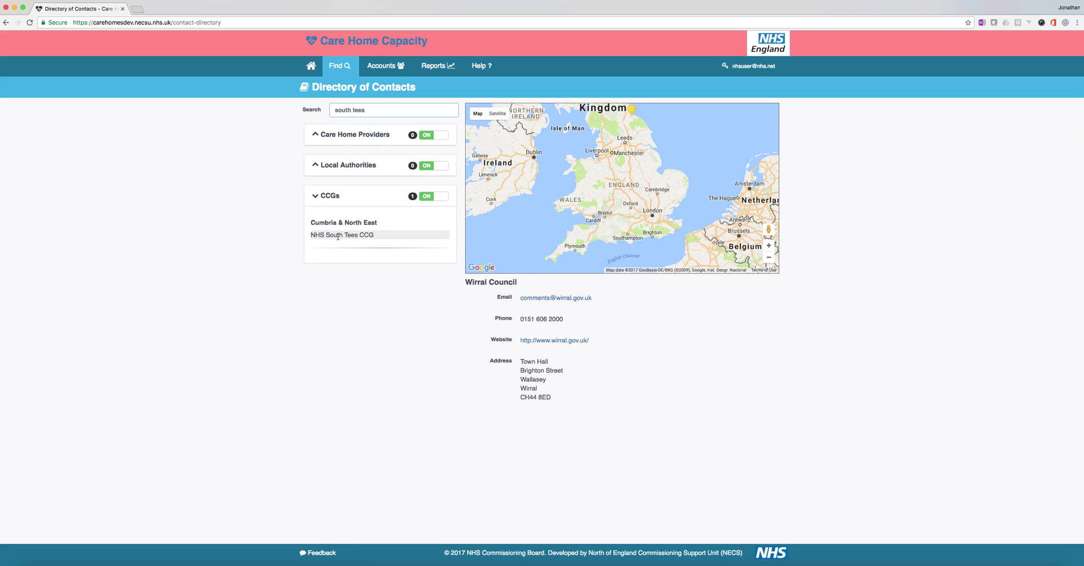
{"action": "left_click", "coordinate": [339, 236]}
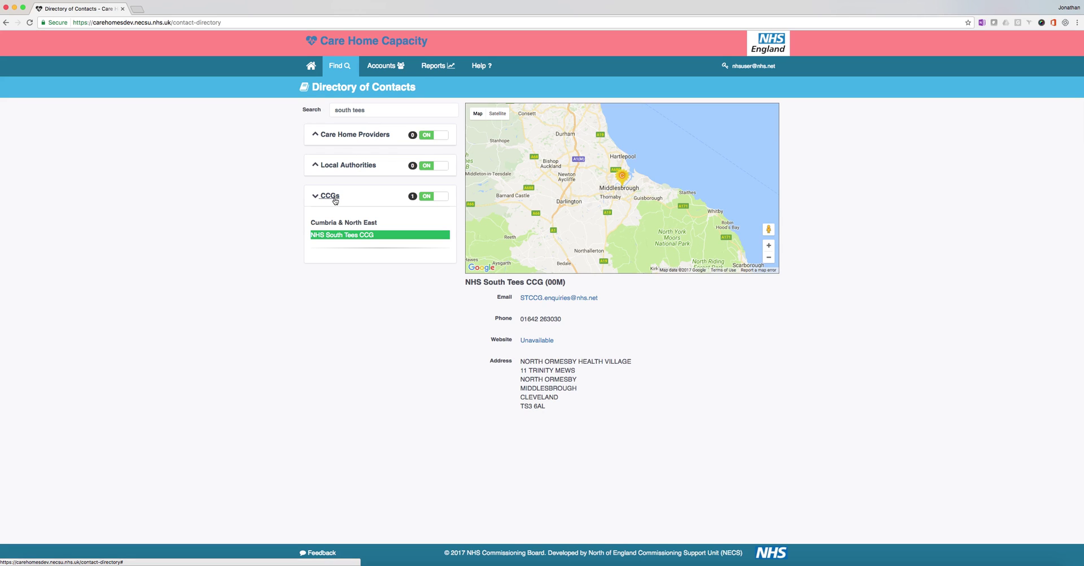
{"action": "left_click", "coordinate": [336, 67]}
{"action": "left_click", "coordinate": [311, 66]}
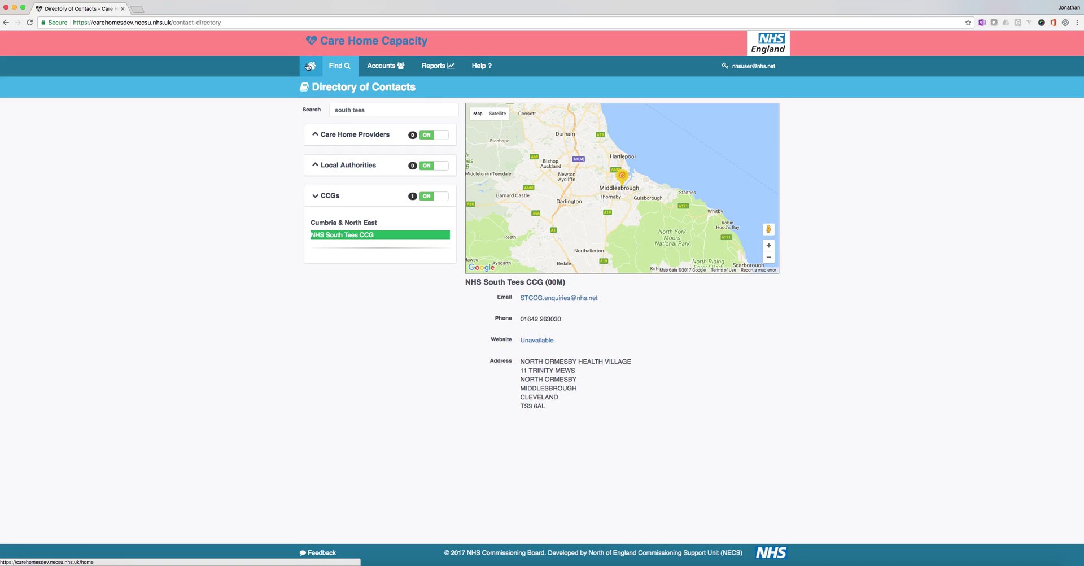
{"action": "left_click", "coordinate": [311, 67]}
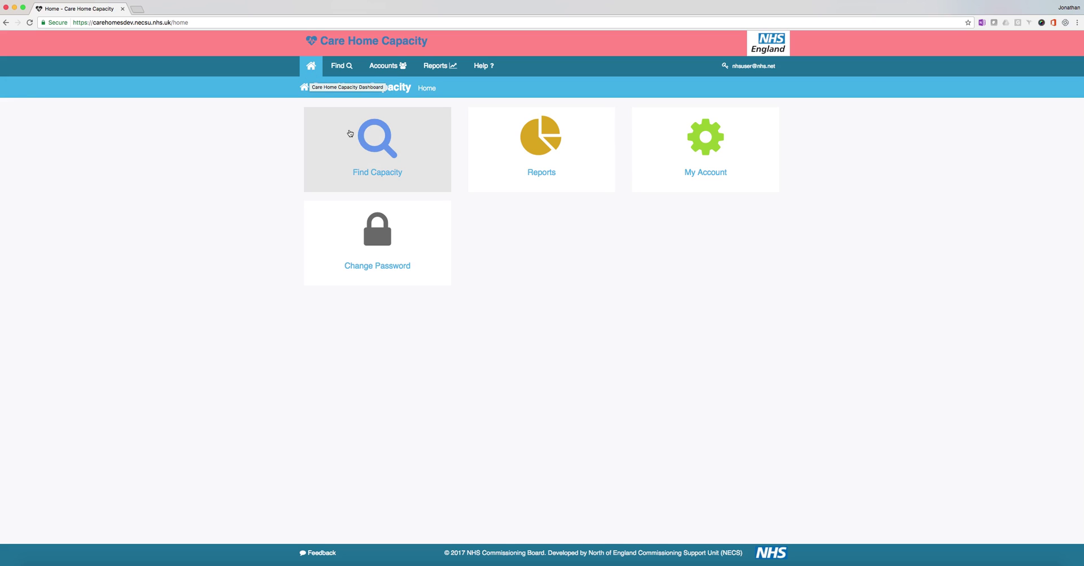
Step: Open Find Capacity, try Local Authority and CCG search modes, and settle on Postcode
{"action": "left_click", "coordinate": [377, 140]}
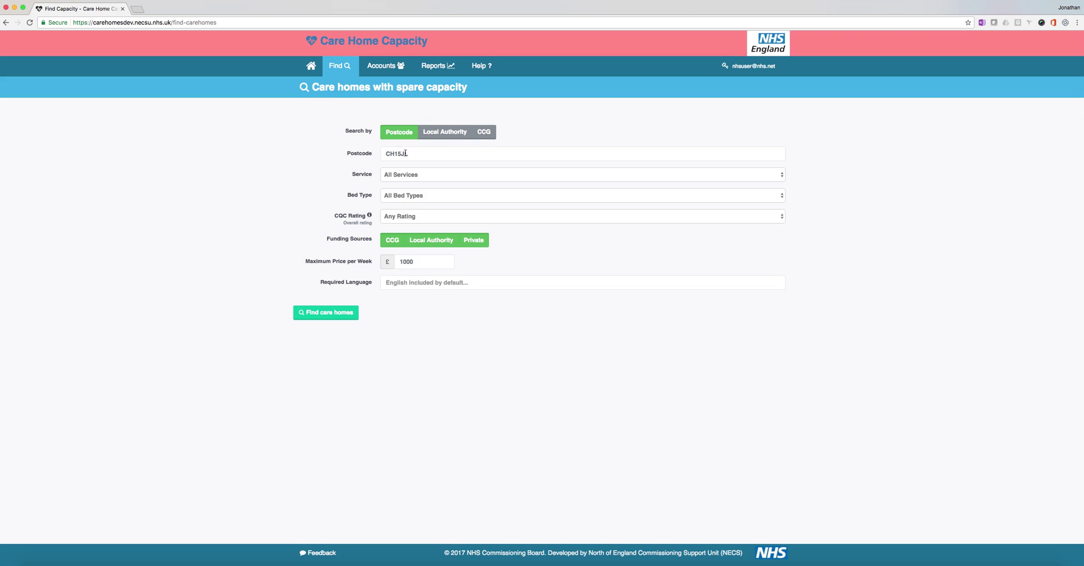
{"action": "left_click", "coordinate": [464, 134]}
{"action": "left_click", "coordinate": [486, 135]}
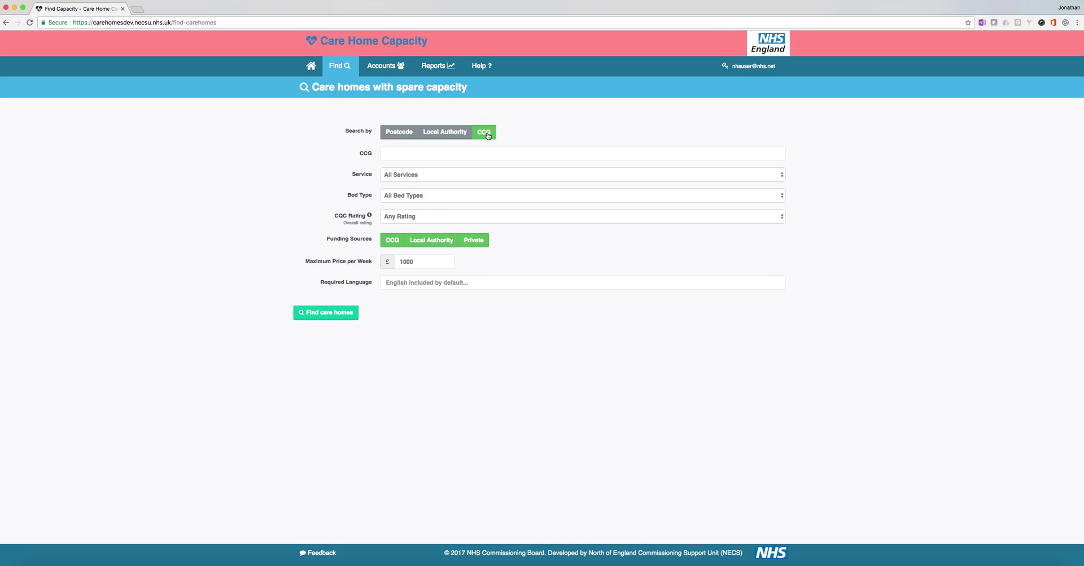
{"action": "left_click", "coordinate": [405, 133]}
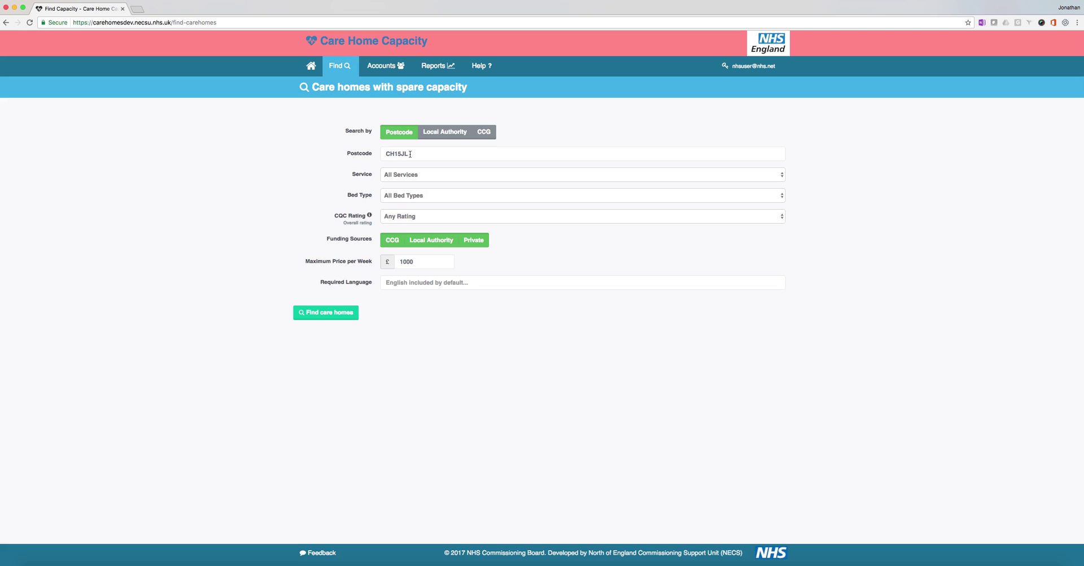
{"action": "left_click_drag", "start_coordinate": [410, 154], "coordinate": [385, 154]}
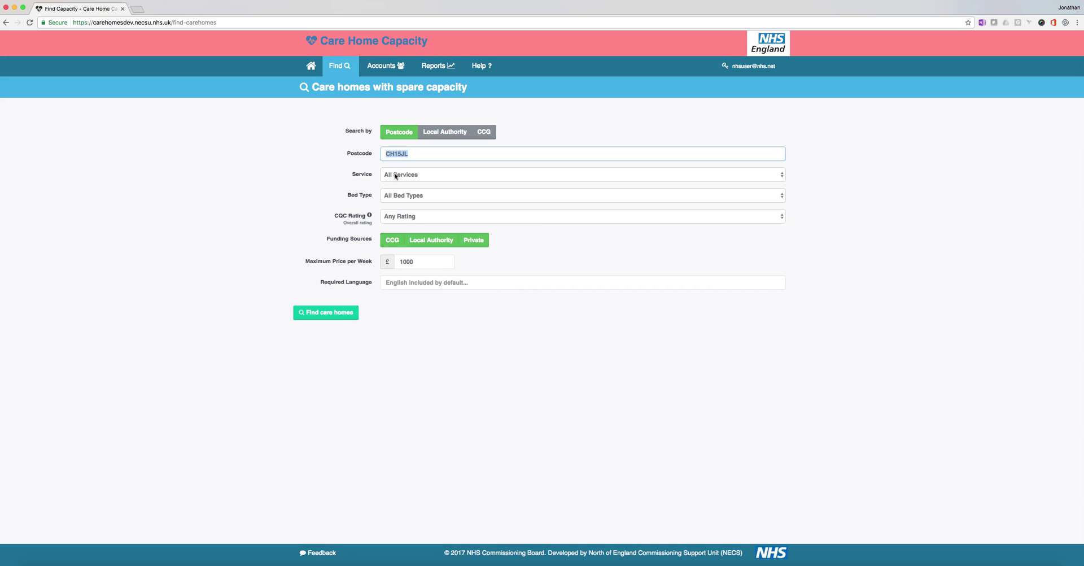
Step: Leave the Service as All Services and bring up the Bed Type options
{"action": "left_click", "coordinate": [396, 175]}
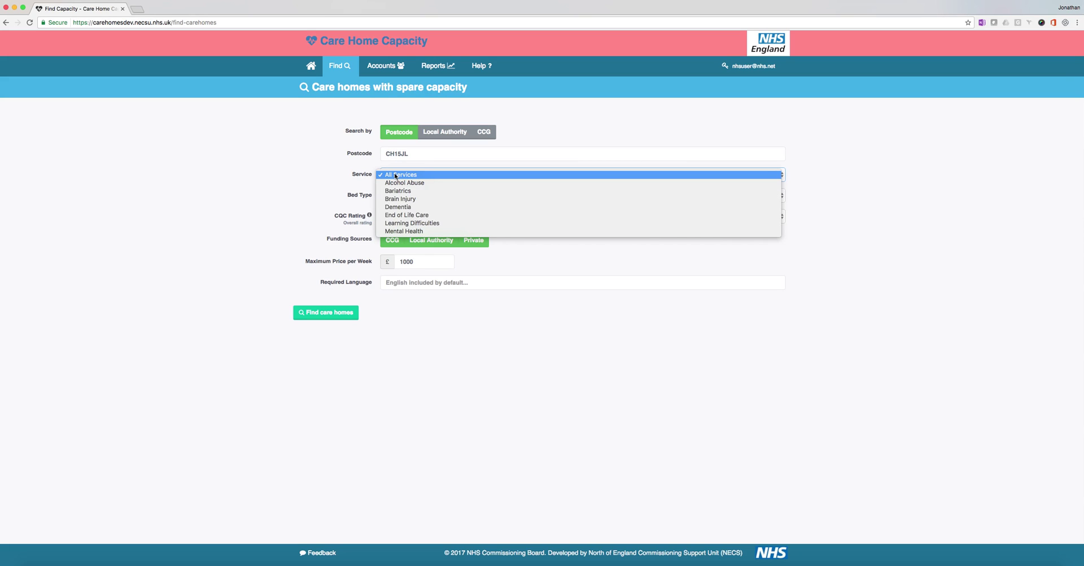
{"action": "left_click", "coordinate": [396, 176]}
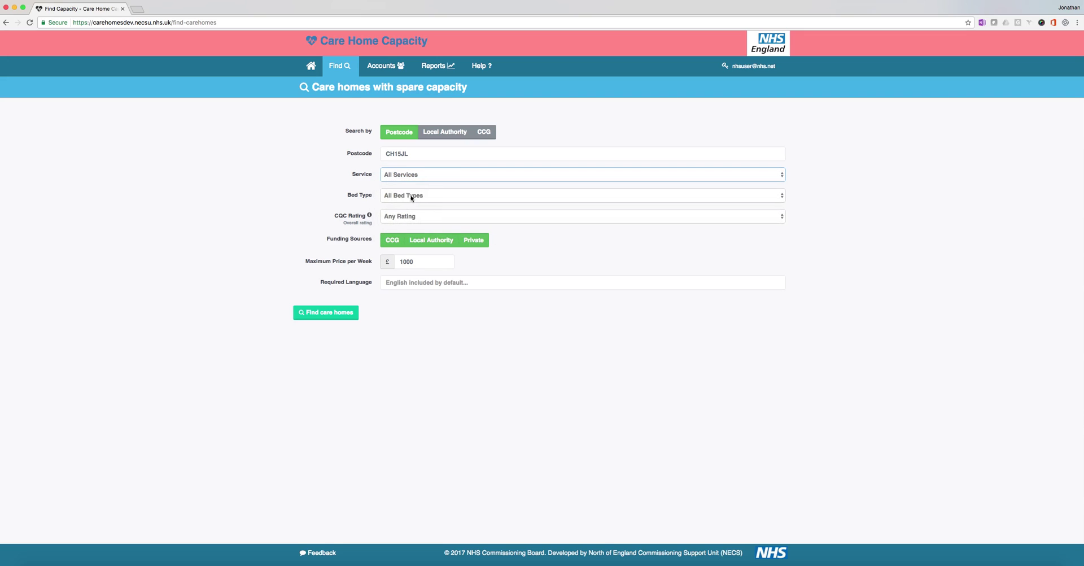
{"action": "left_click", "coordinate": [411, 198]}
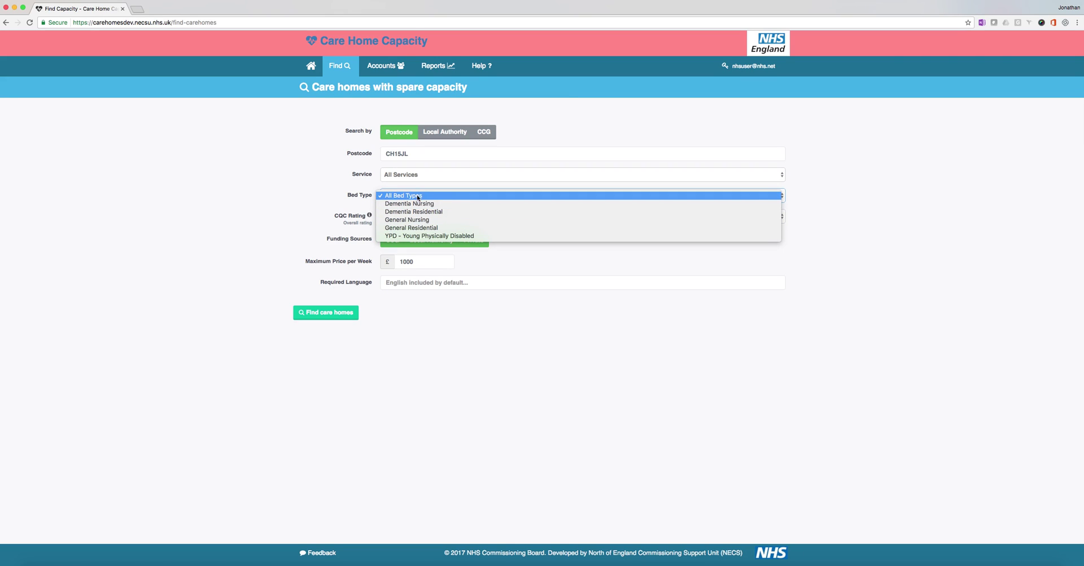
{"action": "left_click", "coordinate": [412, 196]}
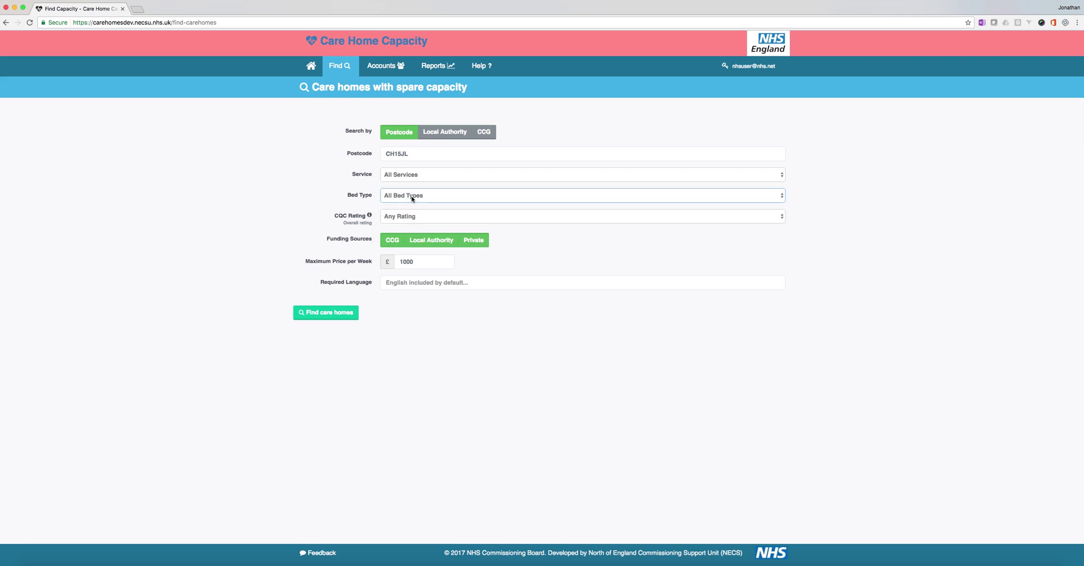
{"action": "left_click", "coordinate": [412, 216]}
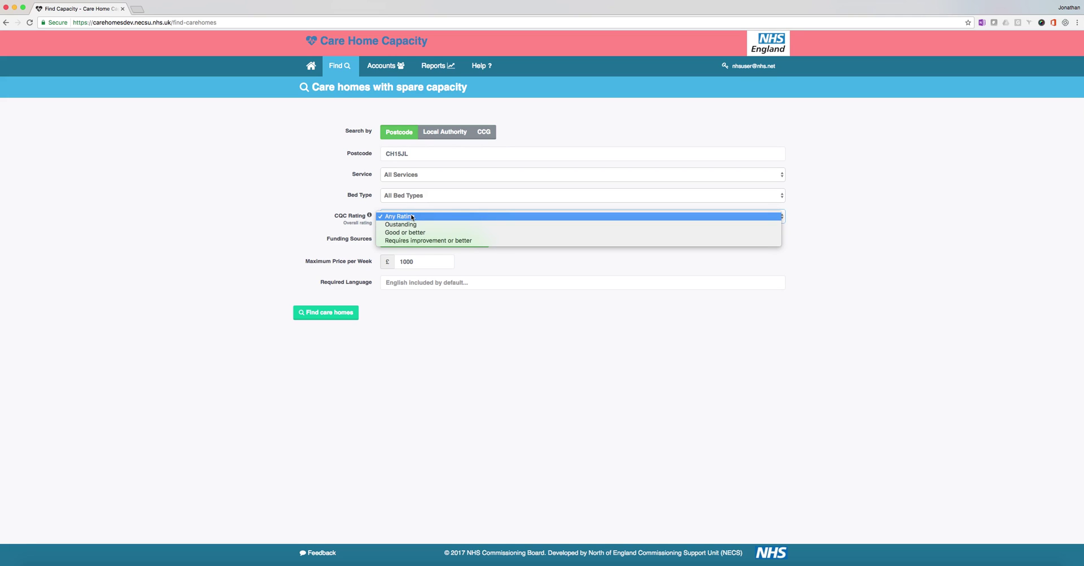
{"action": "left_click", "coordinate": [410, 225]}
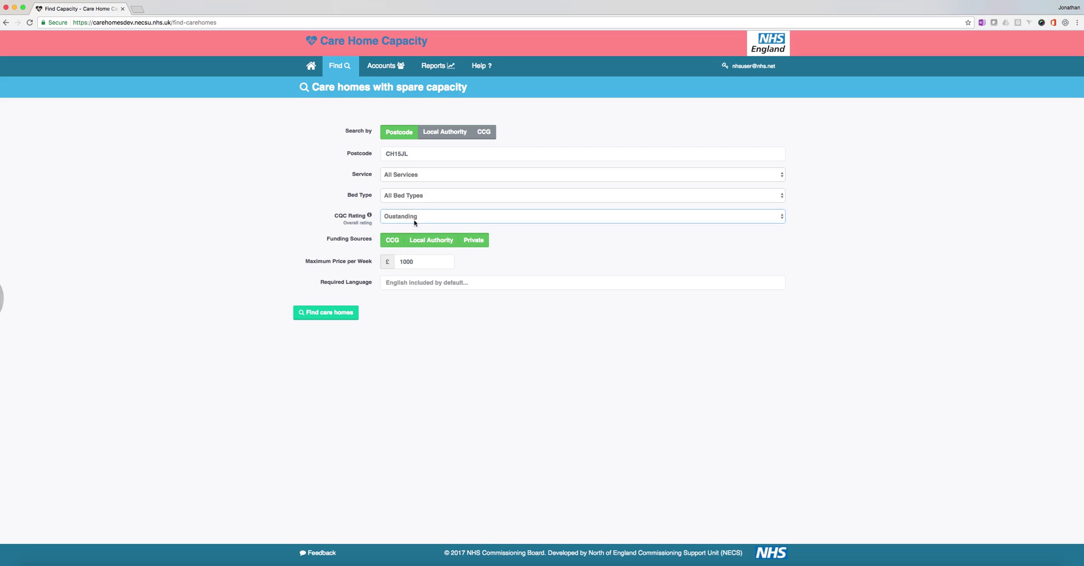
{"action": "left_click", "coordinate": [411, 225]}
{"action": "left_click", "coordinate": [411, 225]}
{"action": "left_click", "coordinate": [414, 222]}
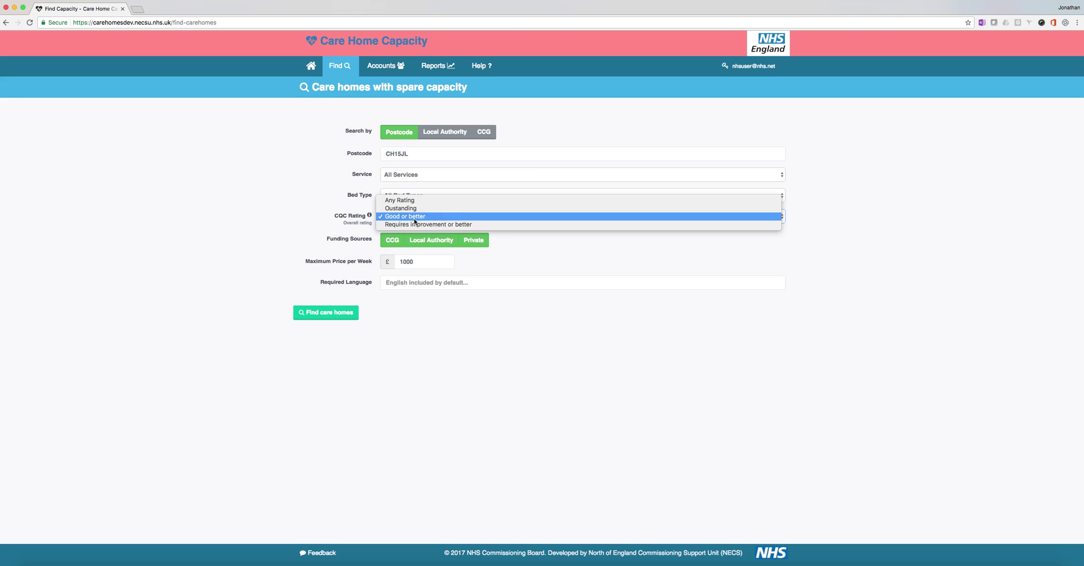
{"action": "left_click", "coordinate": [412, 200]}
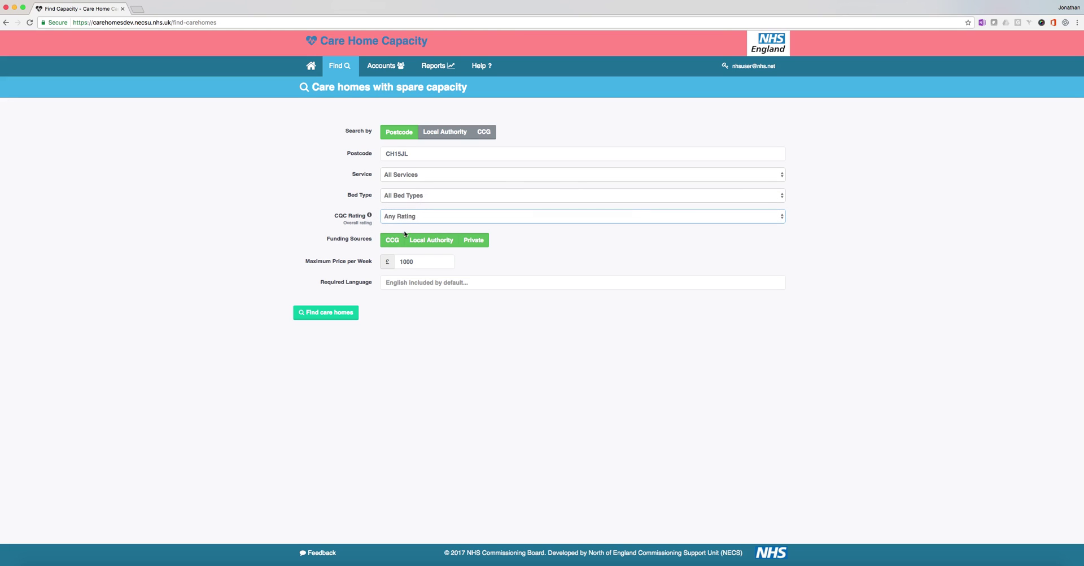
Step: Toggle the funding sources and replace the 1000 maximum weekly price with 500
{"action": "left_click", "coordinate": [420, 243]}
{"action": "left_click", "coordinate": [486, 241]}
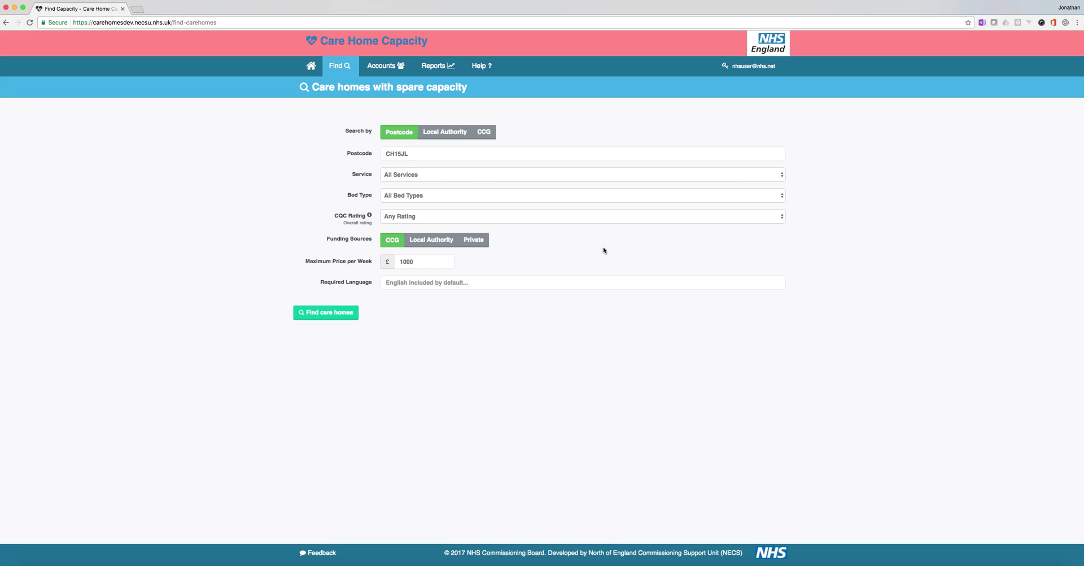
{"action": "left_click", "coordinate": [394, 244]}
{"action": "left_click", "coordinate": [444, 247]}
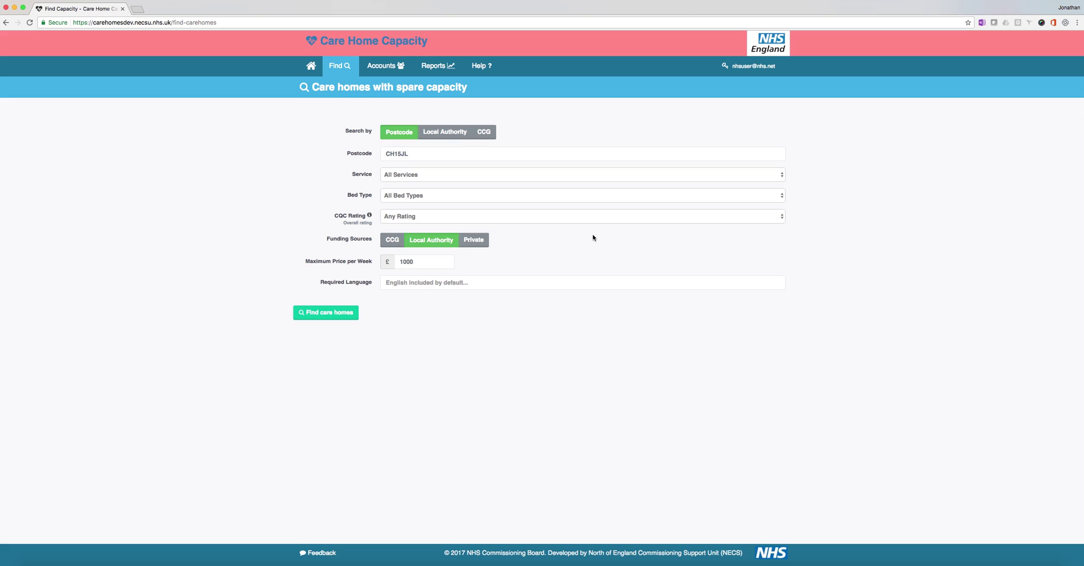
{"action": "double_click", "coordinate": [400, 262]}
{"action": "type", "text": "500"}
Step: Re-include CCG and Private funding alongside Local Authority and run the care home search
{"action": "left_click", "coordinate": [396, 241]}
{"action": "left_click", "coordinate": [467, 245]}
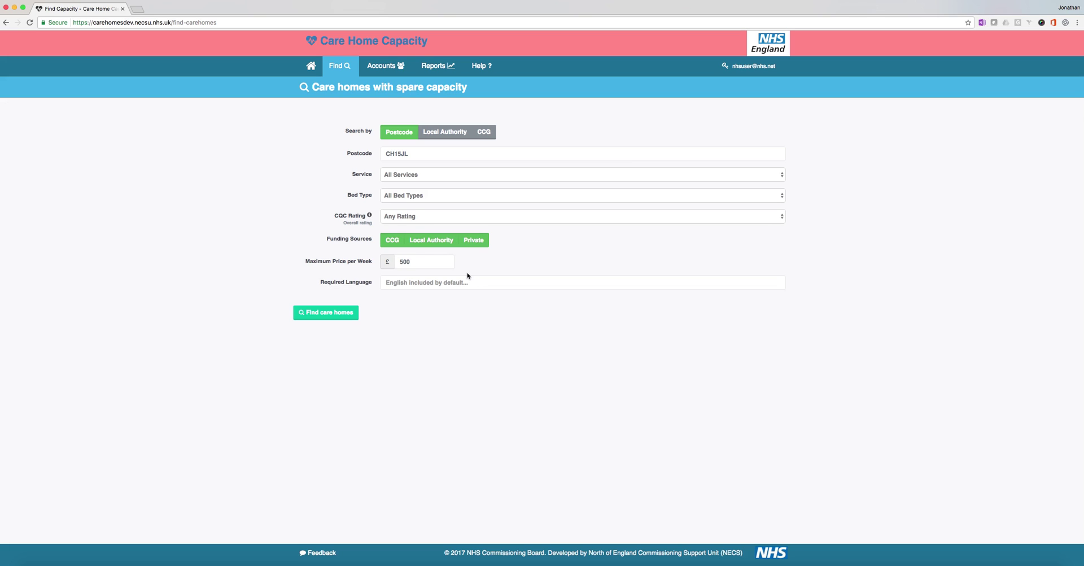
{"action": "left_click", "coordinate": [336, 312]}
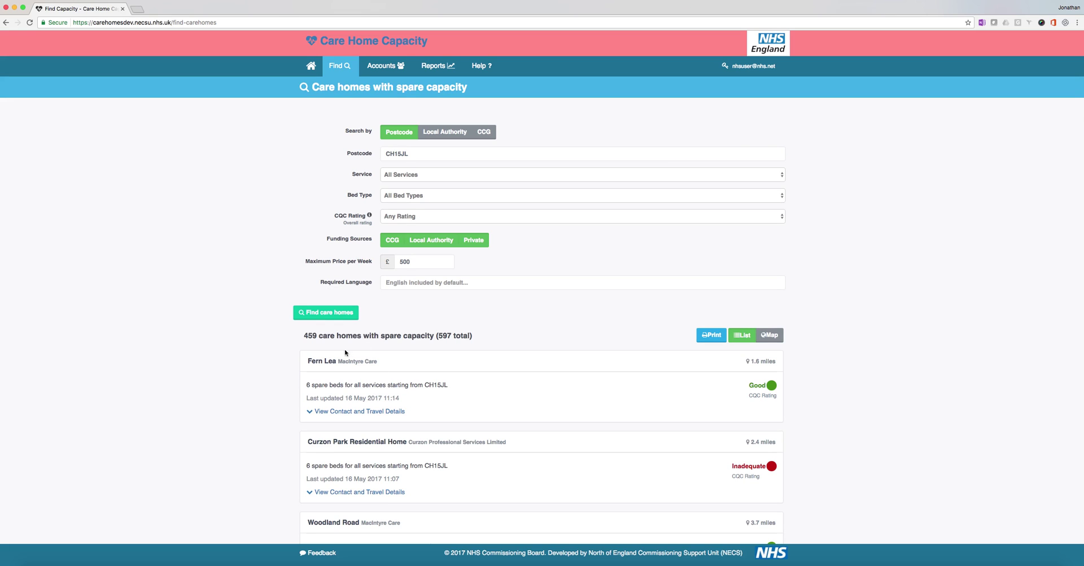
Step: Highlight the 597 total in the '459 care homes with spare capacity' heading, Fern Lea listed first
{"action": "mouse_move", "coordinate": [336, 335]}
{"action": "left_click_drag", "start_coordinate": [436, 335], "coordinate": [473, 335]}
{"action": "mouse_move", "coordinate": [453, 336]}
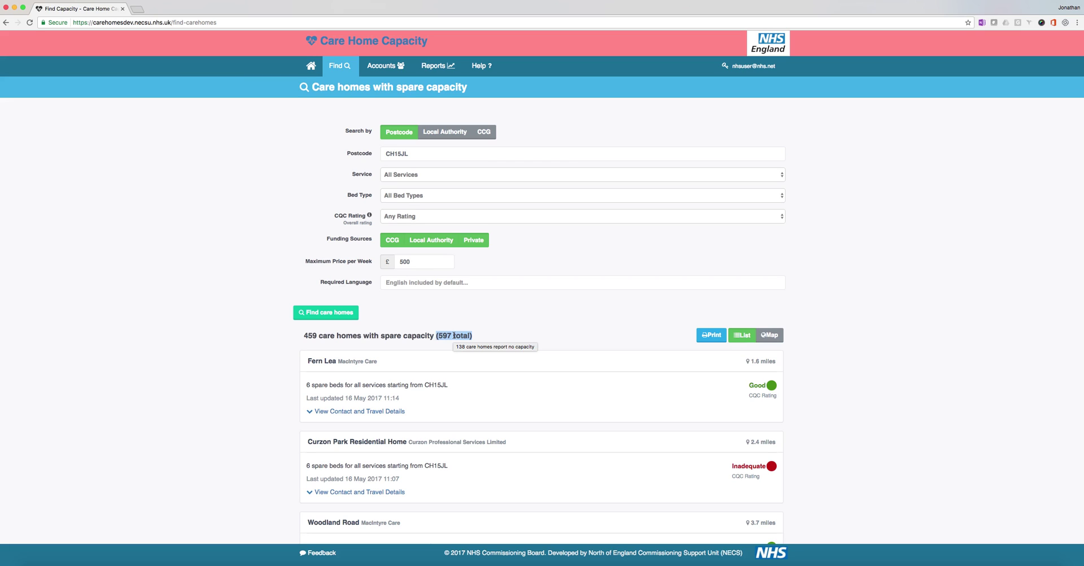
{"action": "left_click_drag", "start_coordinate": [452, 335], "coordinate": [438, 335]}
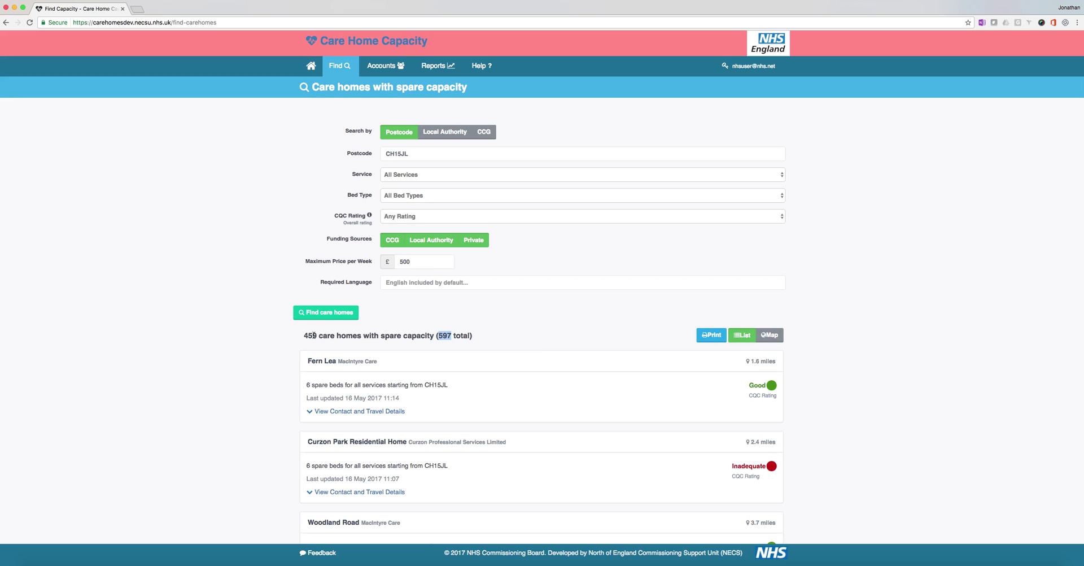
{"action": "mouse_move", "coordinate": [314, 335]}
{"action": "mouse_move", "coordinate": [758, 360]}
{"action": "mouse_move", "coordinate": [758, 388]}
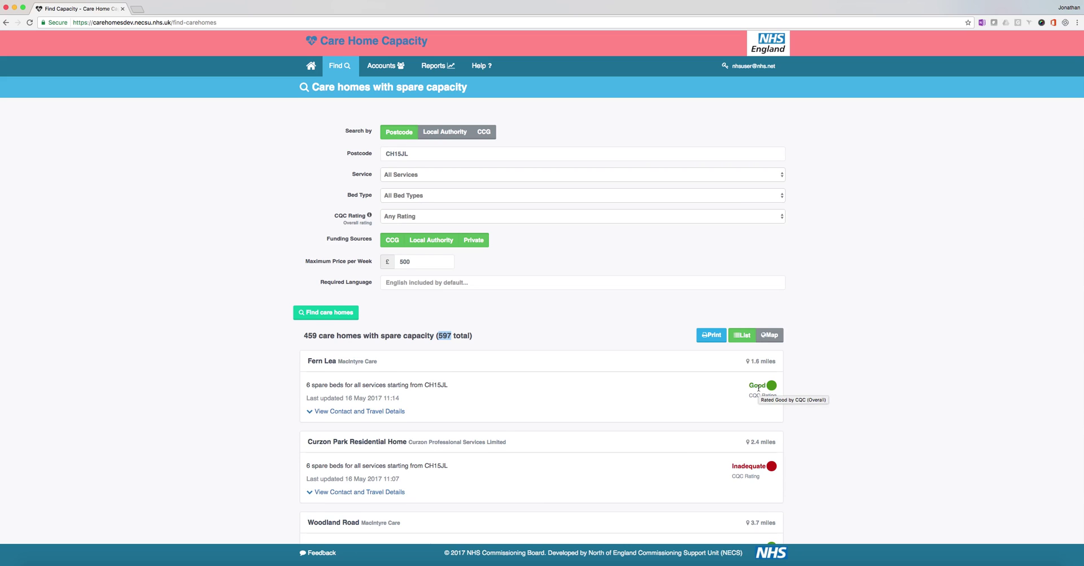
{"action": "scroll", "coordinate": [759, 388], "scroll_direction": "down", "scroll_amount": 4}
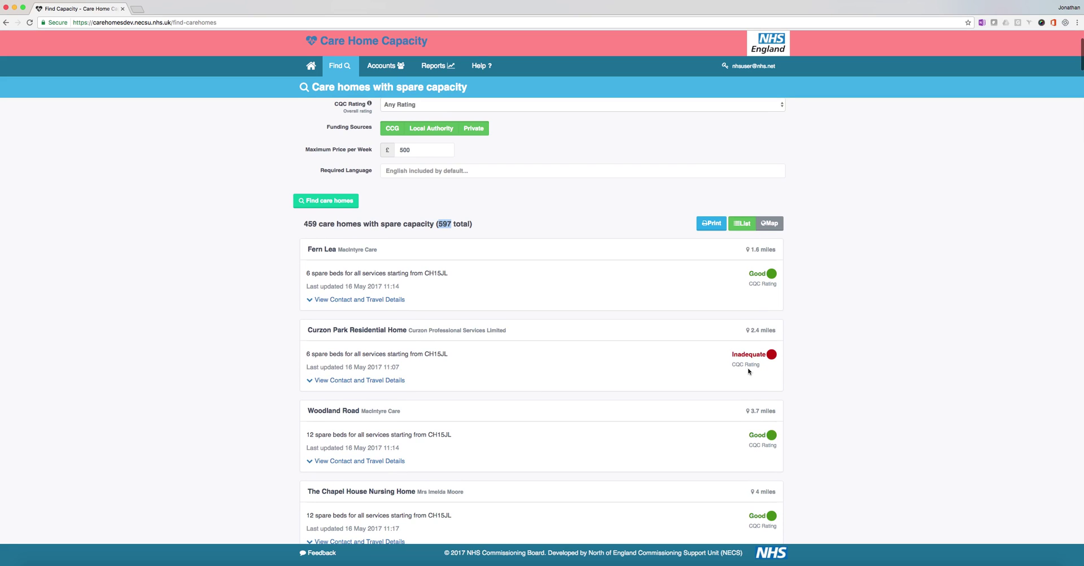
{"action": "scroll", "coordinate": [748, 370], "scroll_direction": "down", "scroll_amount": 3}
{"action": "scroll", "coordinate": [745, 316], "scroll_direction": "up", "scroll_amount": 3}
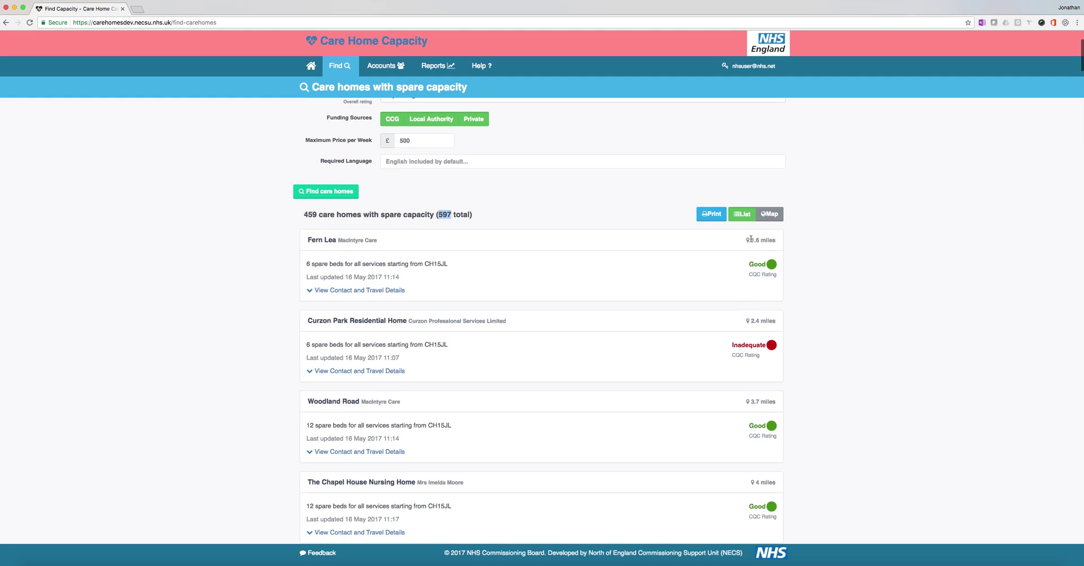
{"action": "left_click_drag", "start_coordinate": [751, 239], "coordinate": [777, 241]}
{"action": "scroll", "coordinate": [381, 133], "scroll_direction": "up", "scroll_amount": 4}
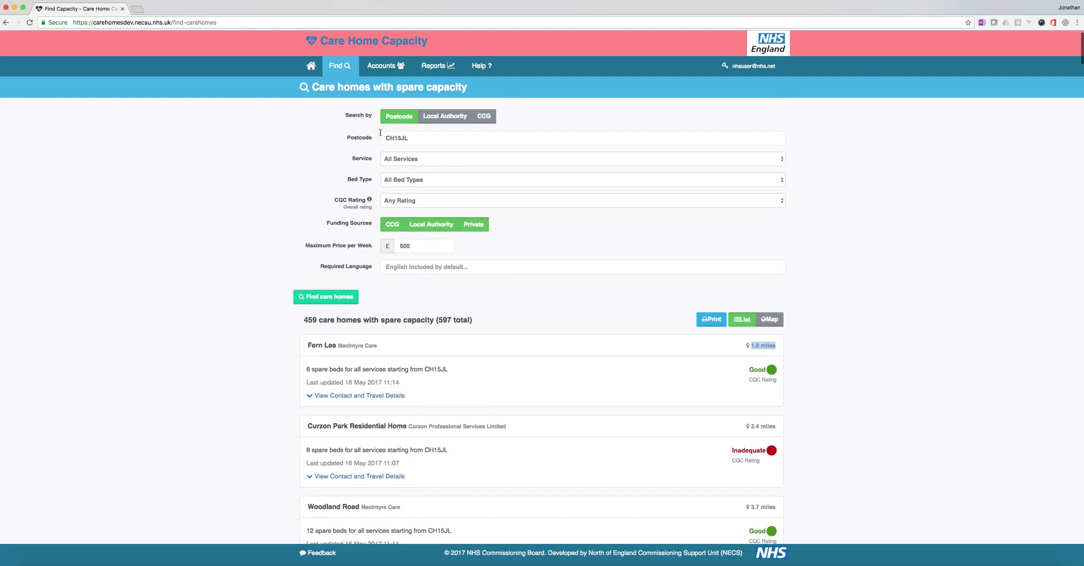
{"action": "left_click_drag", "start_coordinate": [387, 138], "coordinate": [411, 142]}
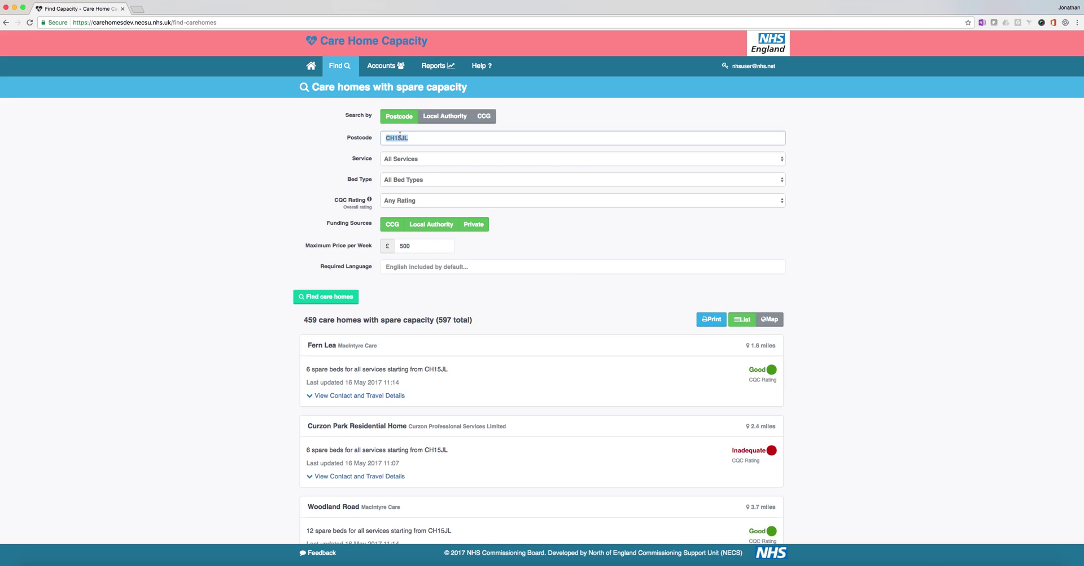
Step: Filter Bed Type to General Nursing and rerun, giving 106 homes with spare capacity (130 total)
{"action": "left_click", "coordinate": [420, 181]}
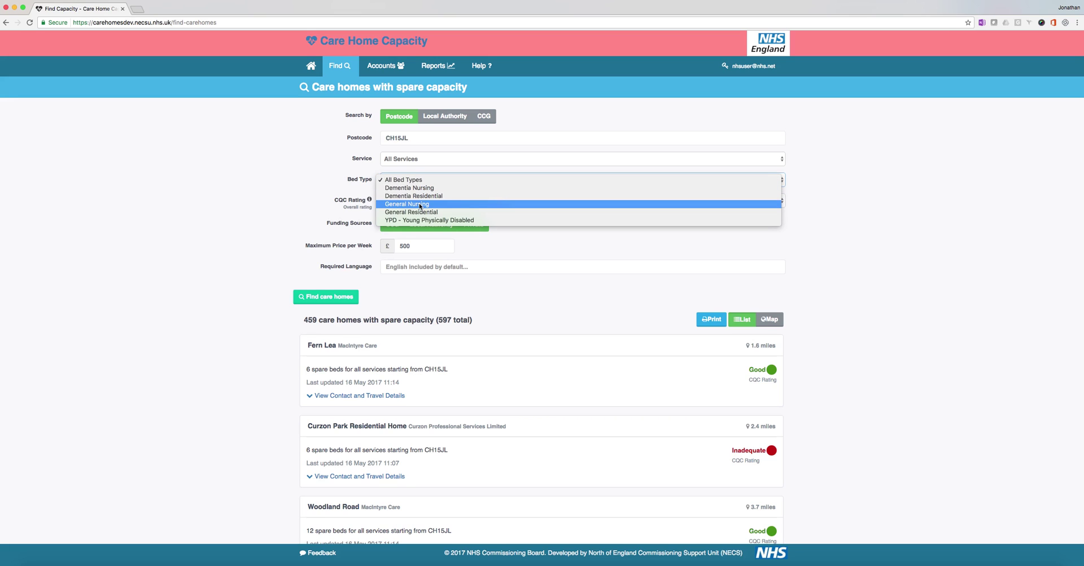
{"action": "left_click", "coordinate": [420, 204]}
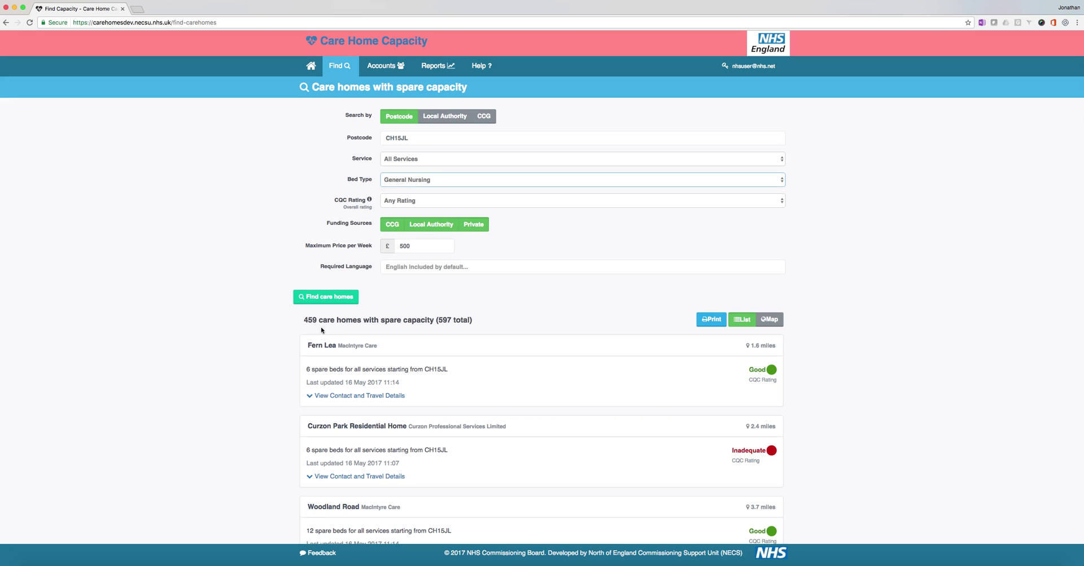
{"action": "left_click", "coordinate": [325, 297]}
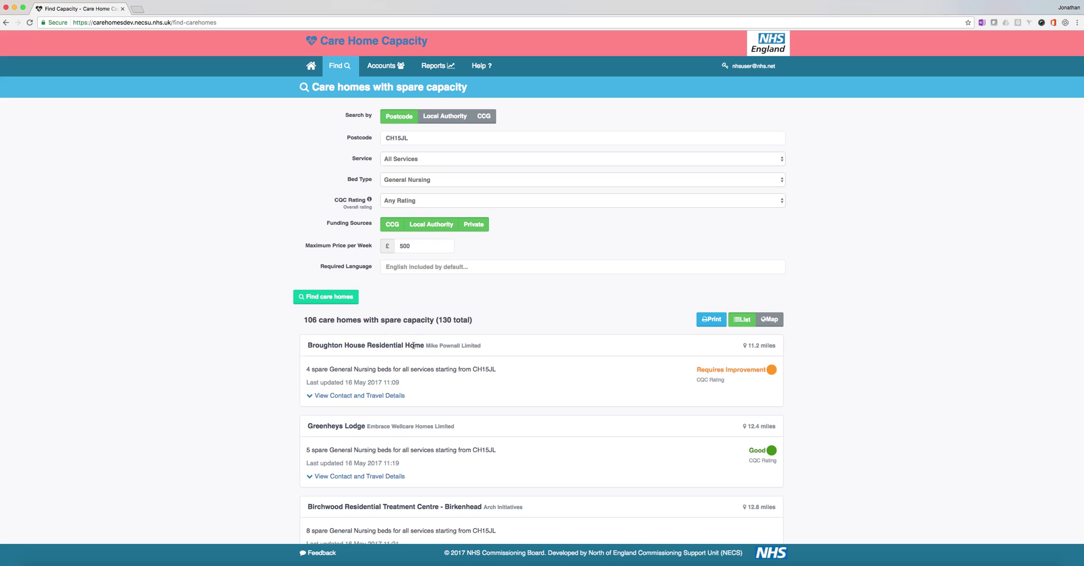
{"action": "left_click_drag", "start_coordinate": [311, 368], "coordinate": [438, 370]}
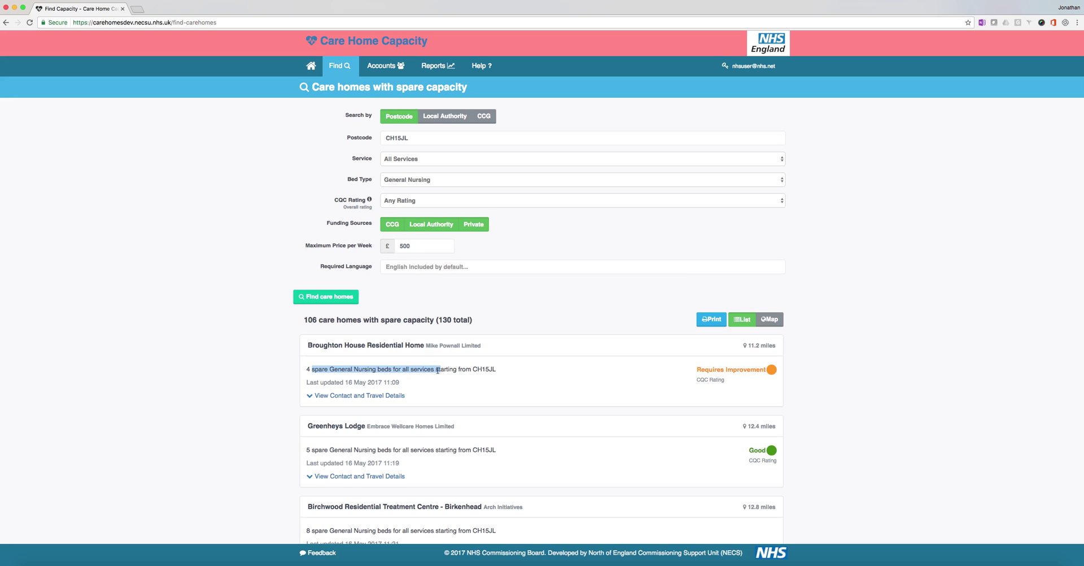
{"action": "left_click", "coordinate": [387, 163]}
{"action": "left_click", "coordinate": [417, 160]}
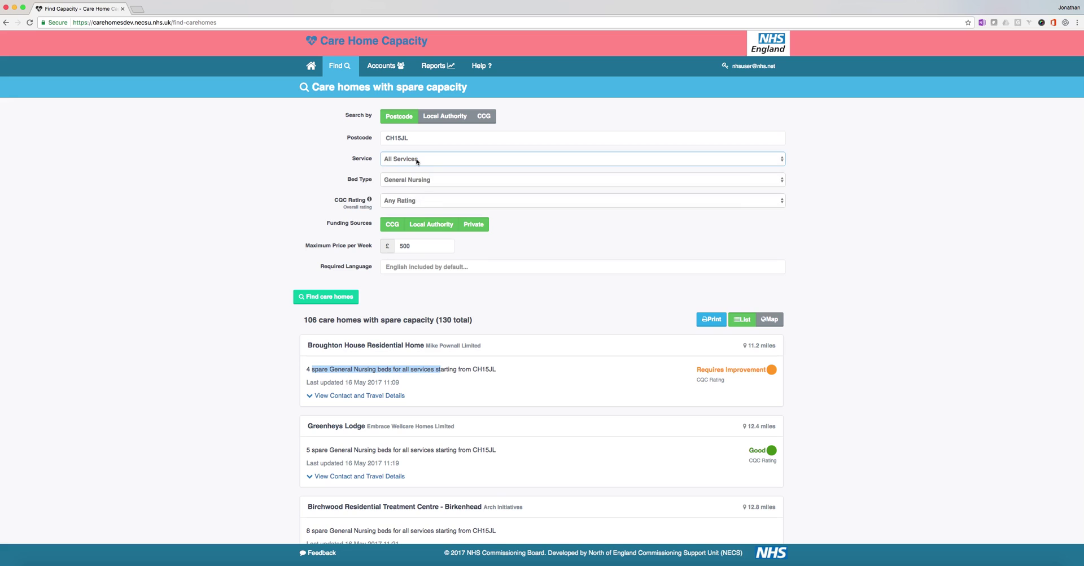
{"action": "left_click", "coordinate": [605, 380]}
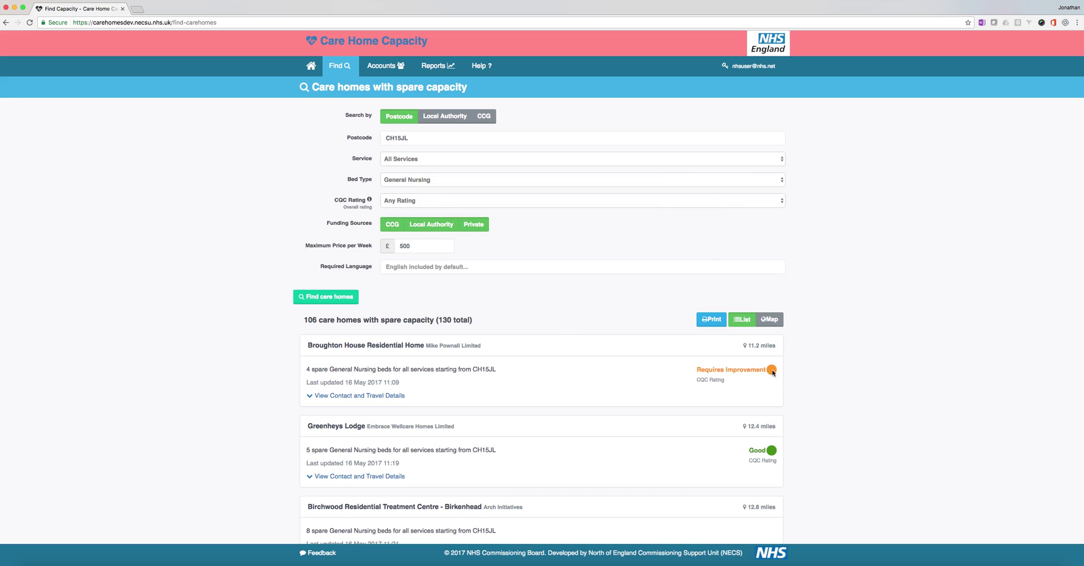
{"action": "mouse_move", "coordinate": [738, 371]}
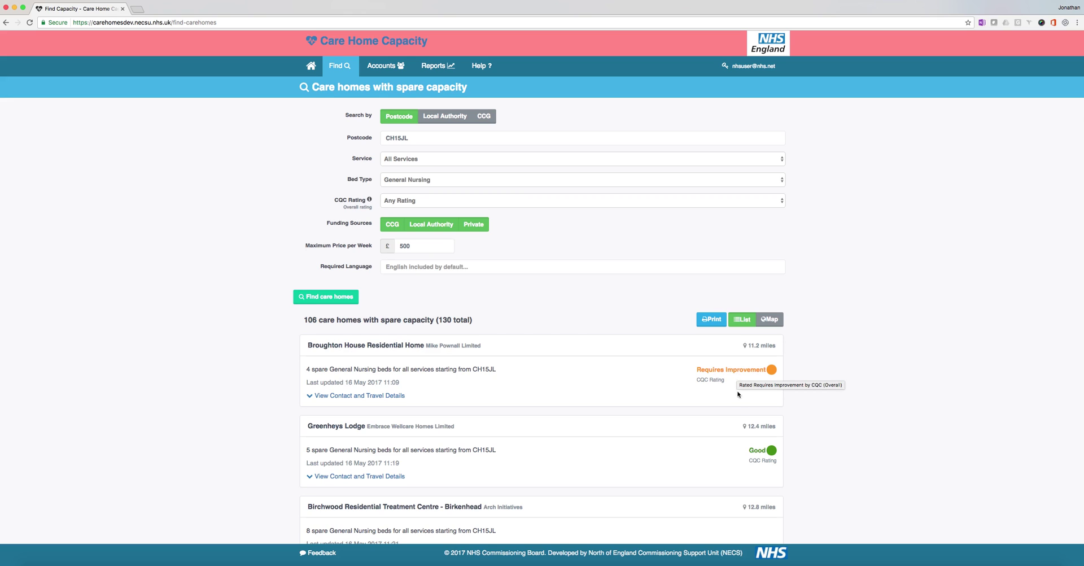
{"action": "scroll", "coordinate": [733, 426], "scroll_direction": "down", "scroll_amount": 2}
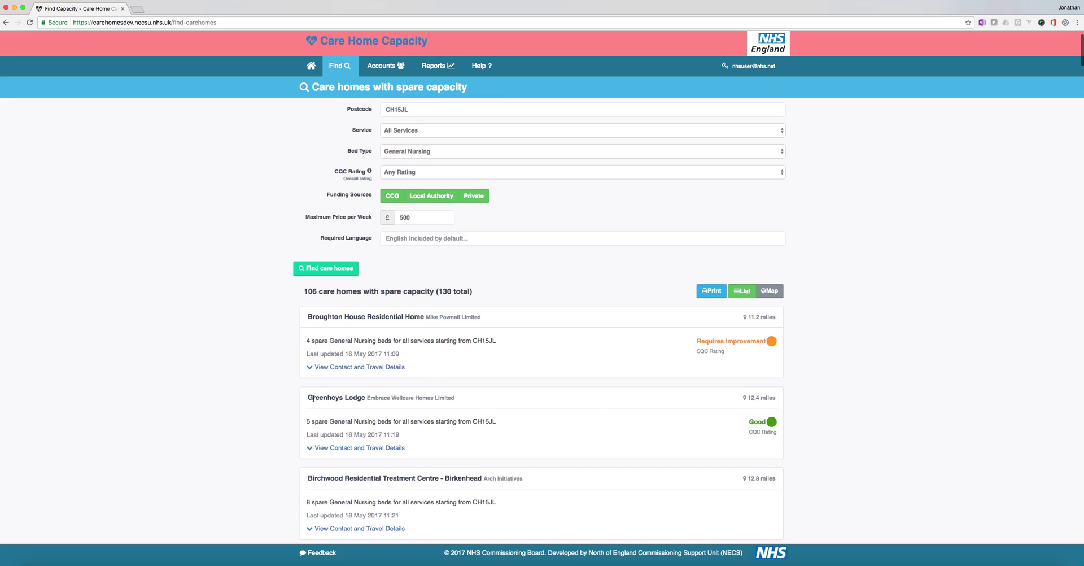
{"action": "left_click_drag", "start_coordinate": [312, 398], "coordinate": [405, 420]}
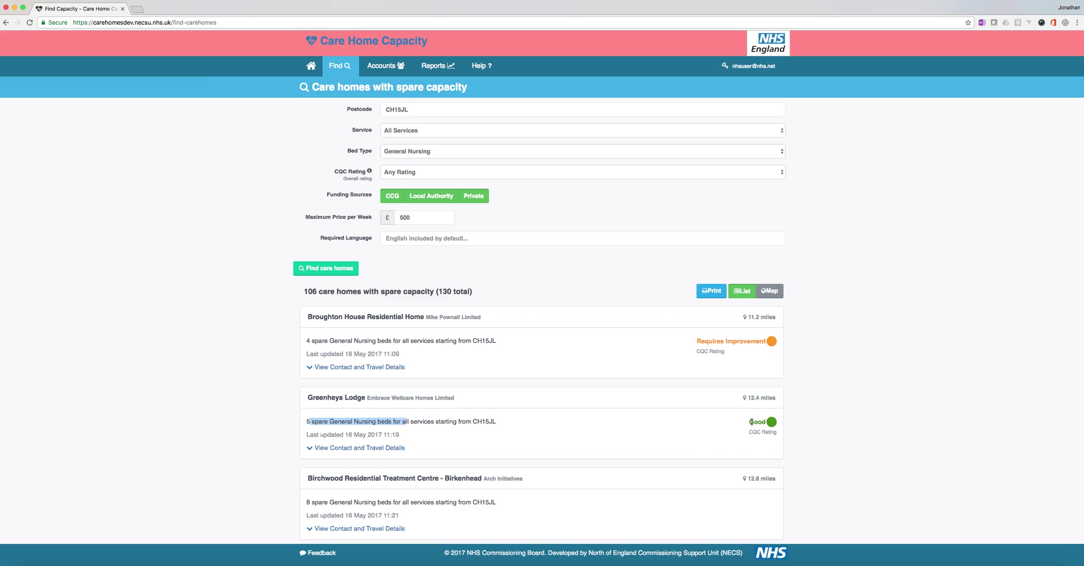
{"action": "scroll", "coordinate": [751, 429], "scroll_direction": "down", "scroll_amount": 3}
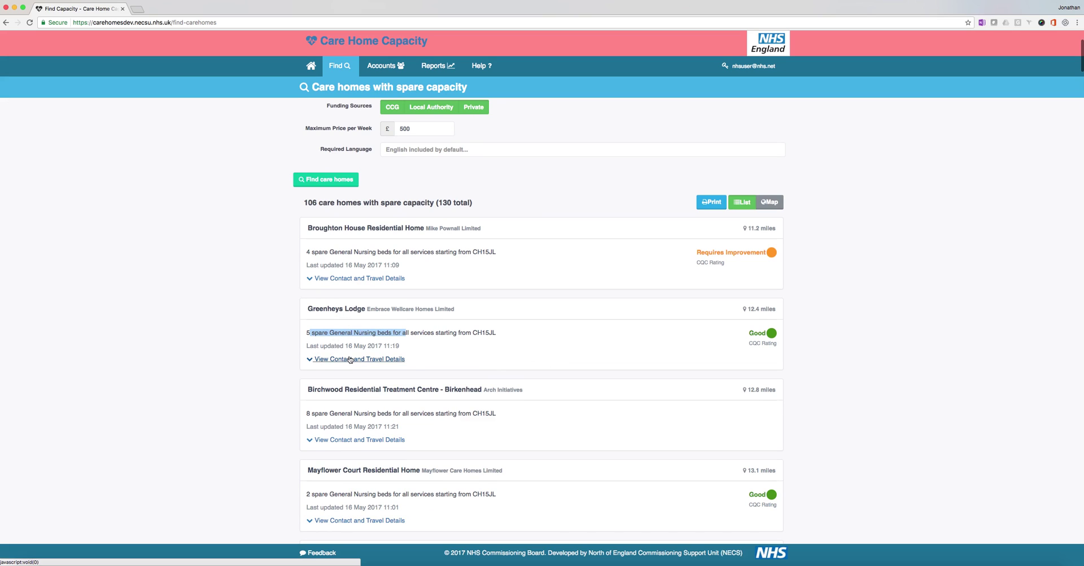
{"action": "left_click_drag", "start_coordinate": [335, 346], "coordinate": [399, 347]}
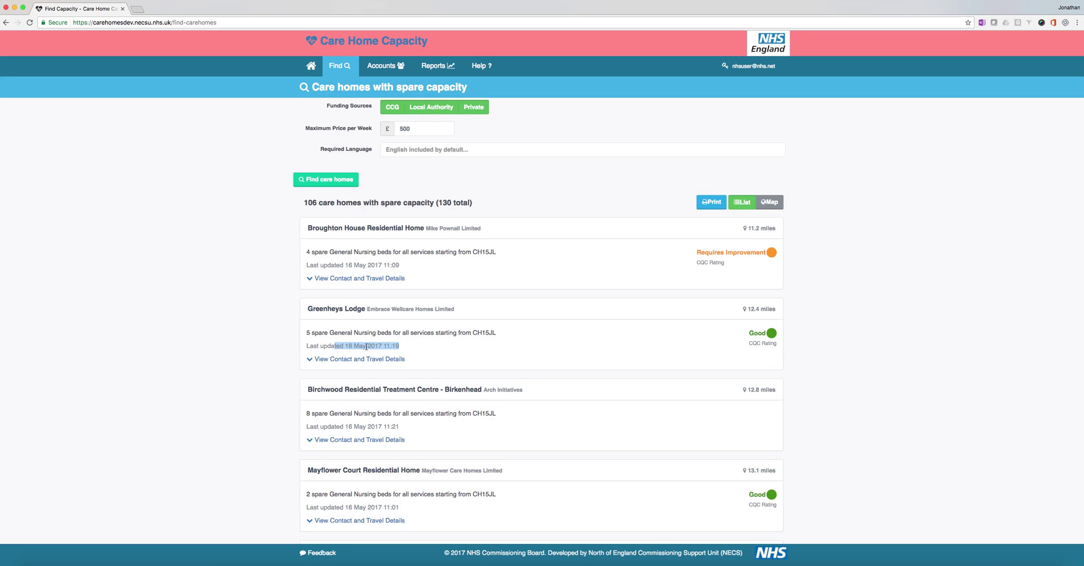
Step: Expand Greenheys Lodge's contact details and highlight its contact name, phone number and £700 General Nursing cost
{"action": "left_click", "coordinate": [336, 360]}
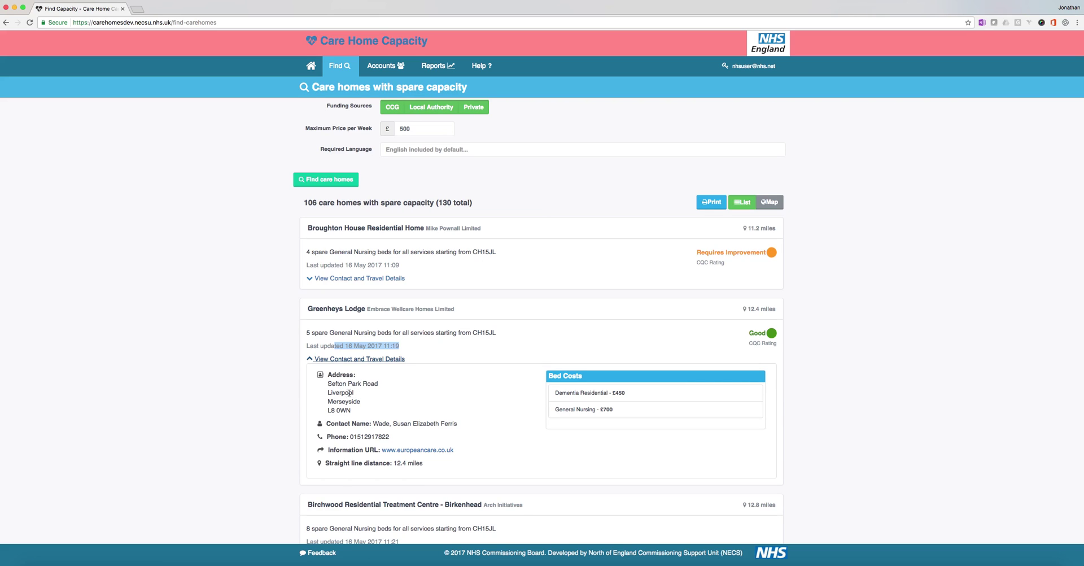
{"action": "left_click_drag", "start_coordinate": [378, 423], "coordinate": [457, 423]}
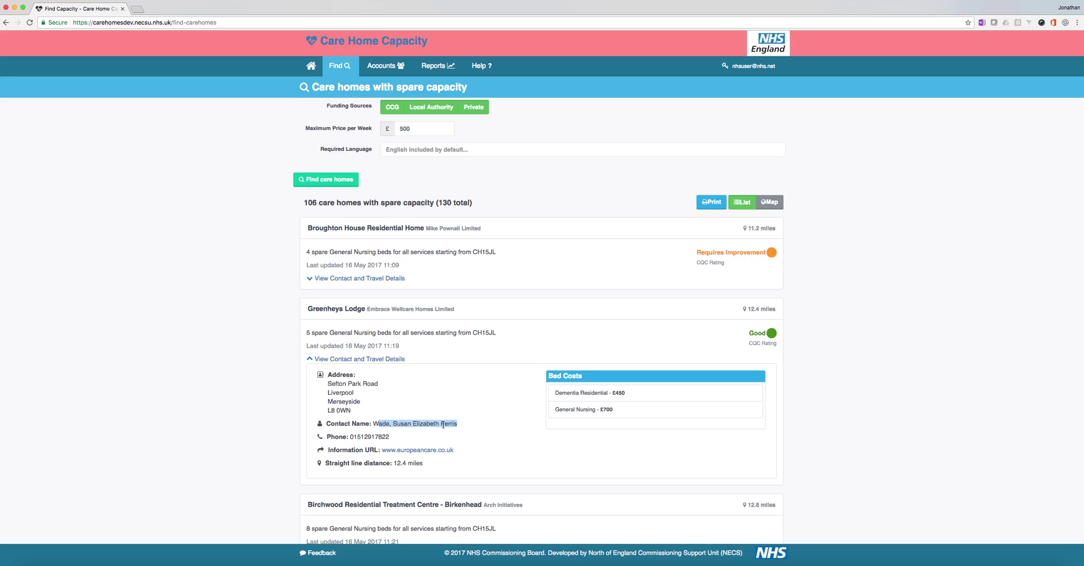
{"action": "left_click_drag", "start_coordinate": [353, 436], "coordinate": [383, 436]}
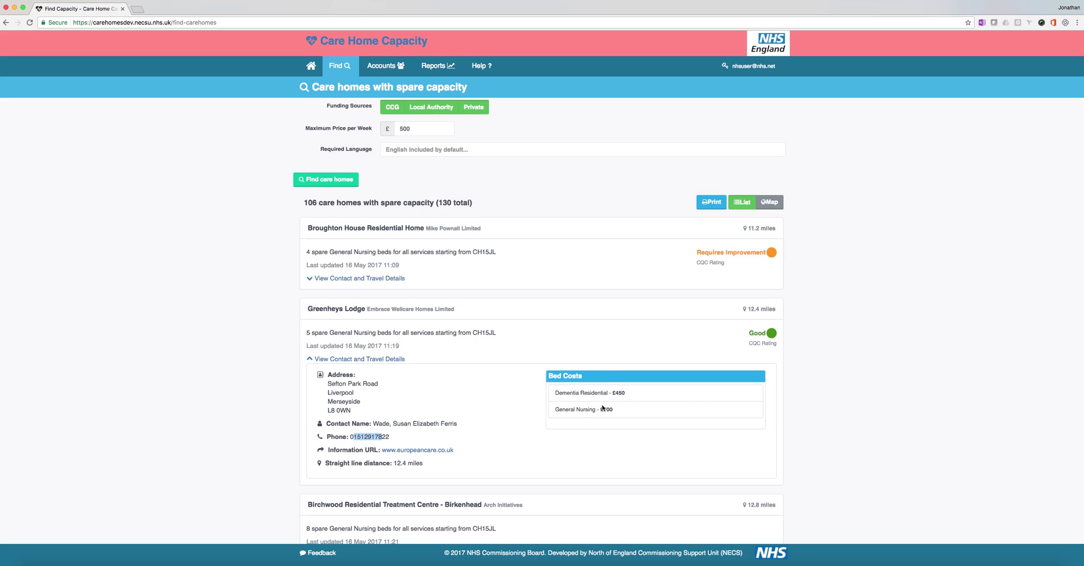
{"action": "left_click_drag", "start_coordinate": [601, 409], "coordinate": [613, 408]}
Step: Replace the 500 in Maximum Price per Week with 650
{"action": "scroll", "coordinate": [479, 393], "scroll_direction": "up", "scroll_amount": 3}
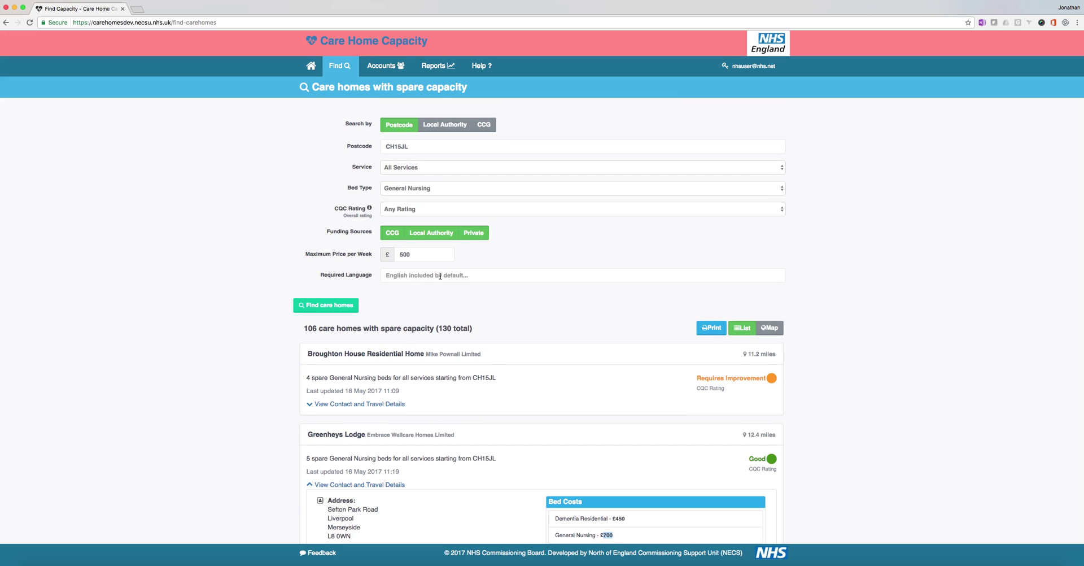
{"action": "left_click_drag", "start_coordinate": [411, 254], "coordinate": [400, 255]}
{"action": "type", "text": "650"}
Step: Rerun the £650-capped search and scroll through the 110 results (134 total) and back to the form
{"action": "left_click", "coordinate": [324, 308]}
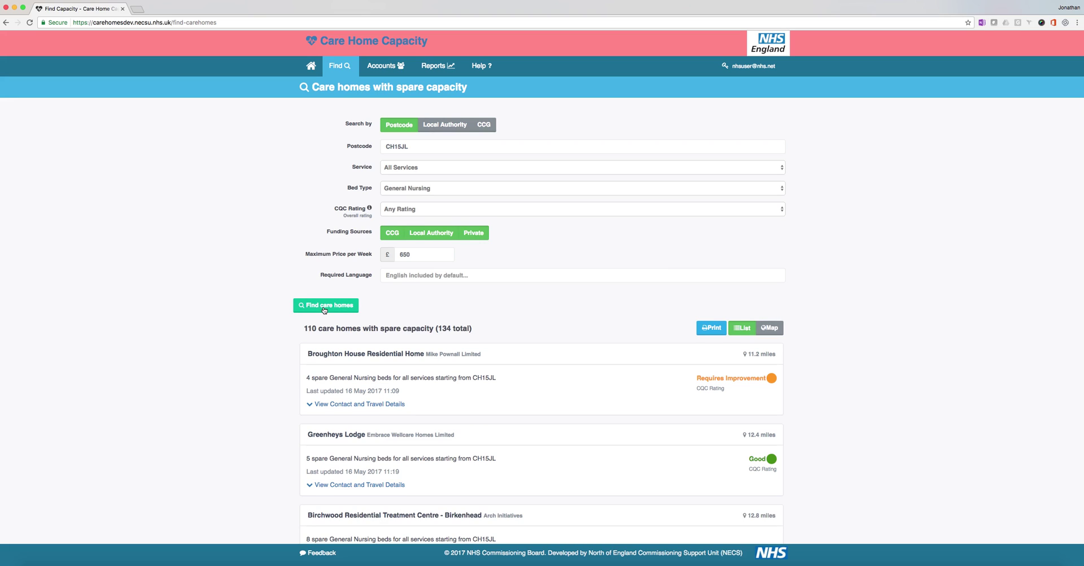
{"action": "left_click_drag", "start_coordinate": [401, 256], "coordinate": [411, 254]}
{"action": "scroll", "coordinate": [348, 449], "scroll_direction": "down", "scroll_amount": 1}
{"action": "scroll", "coordinate": [348, 449], "scroll_direction": "down", "scroll_amount": 5}
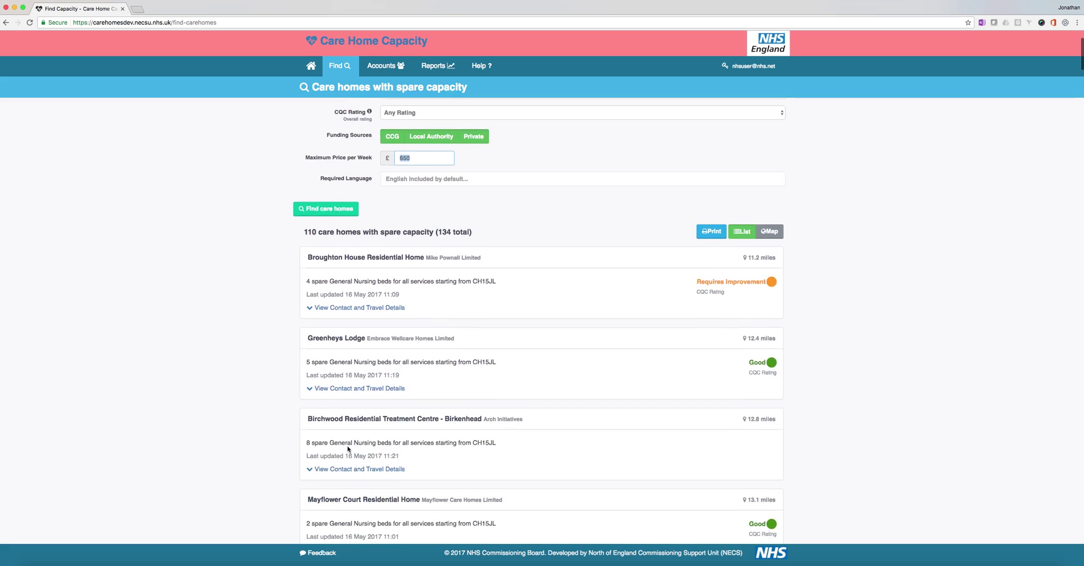
{"action": "scroll", "coordinate": [348, 449], "scroll_direction": "down", "scroll_amount": 2}
{"action": "scroll", "coordinate": [347, 449], "scroll_direction": "up", "scroll_amount": 4}
{"action": "scroll", "coordinate": [348, 449], "scroll_direction": "up", "scroll_amount": 3}
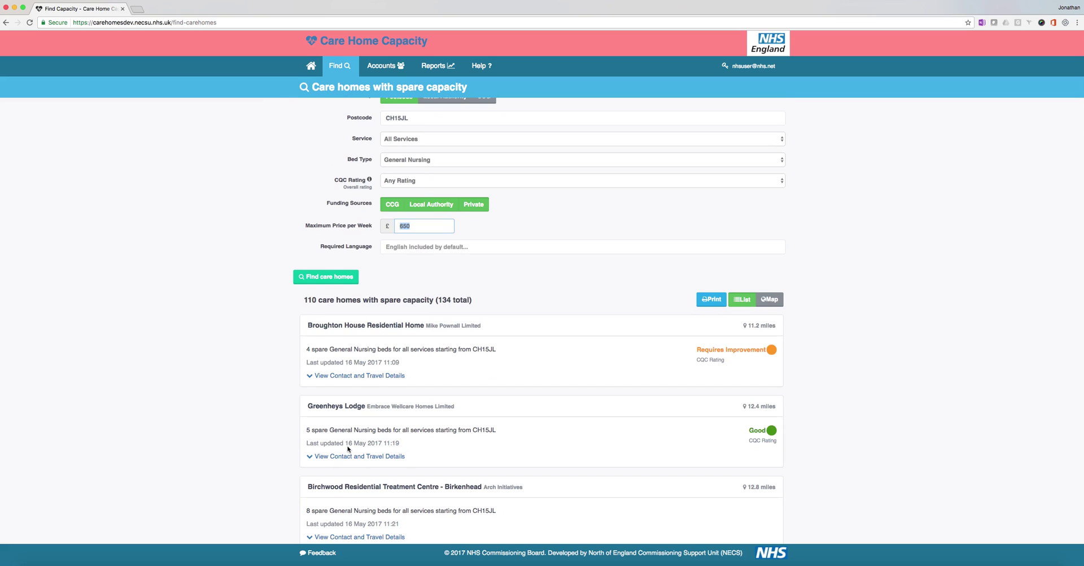
{"action": "scroll", "coordinate": [348, 449], "scroll_direction": "up", "scroll_amount": 1}
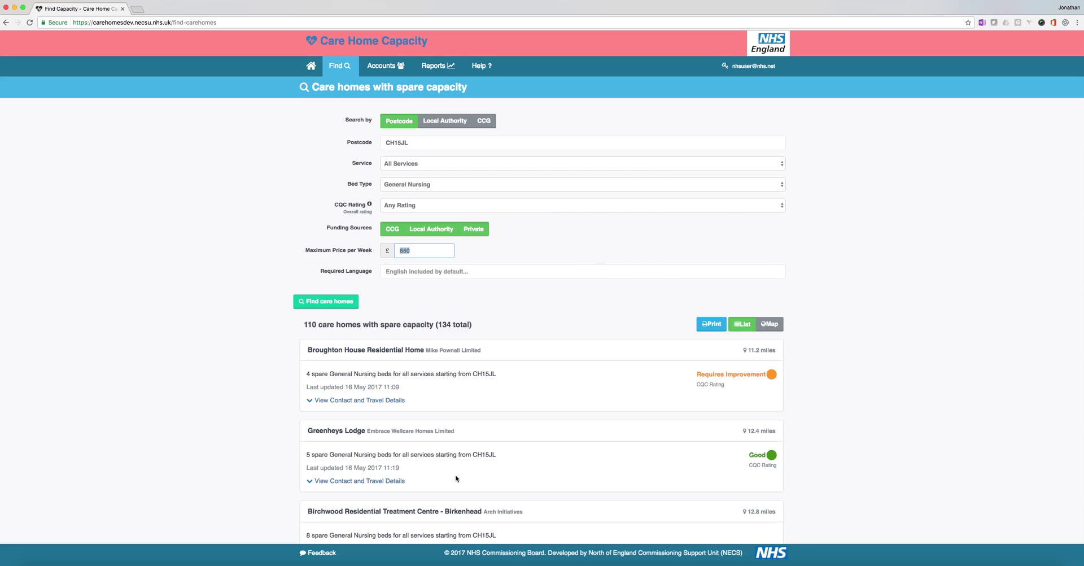
{"action": "left_click", "coordinate": [768, 326]}
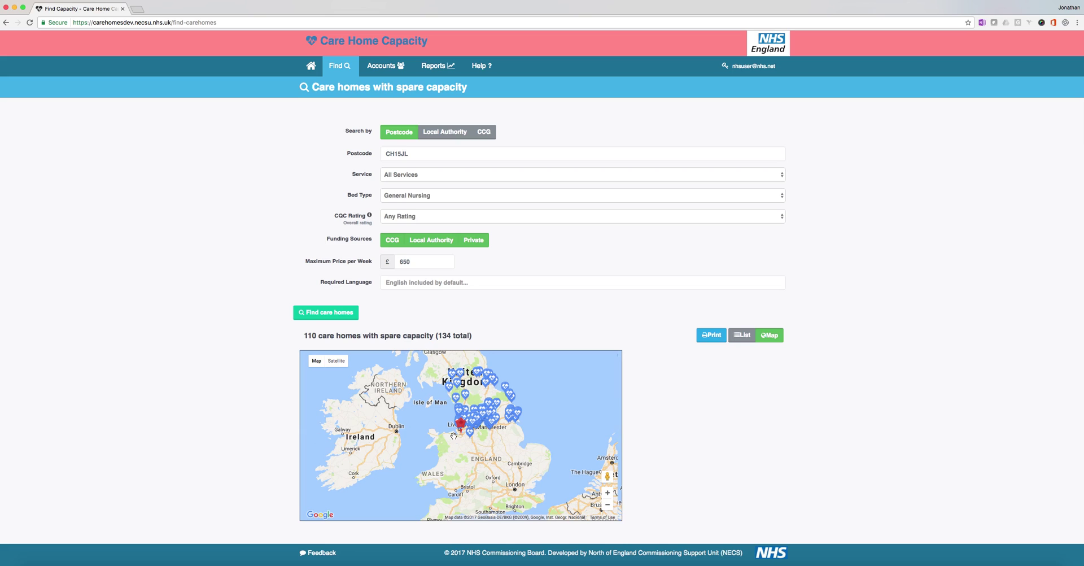
{"action": "scroll", "coordinate": [439, 418], "scroll_direction": "up", "scroll_amount": 1}
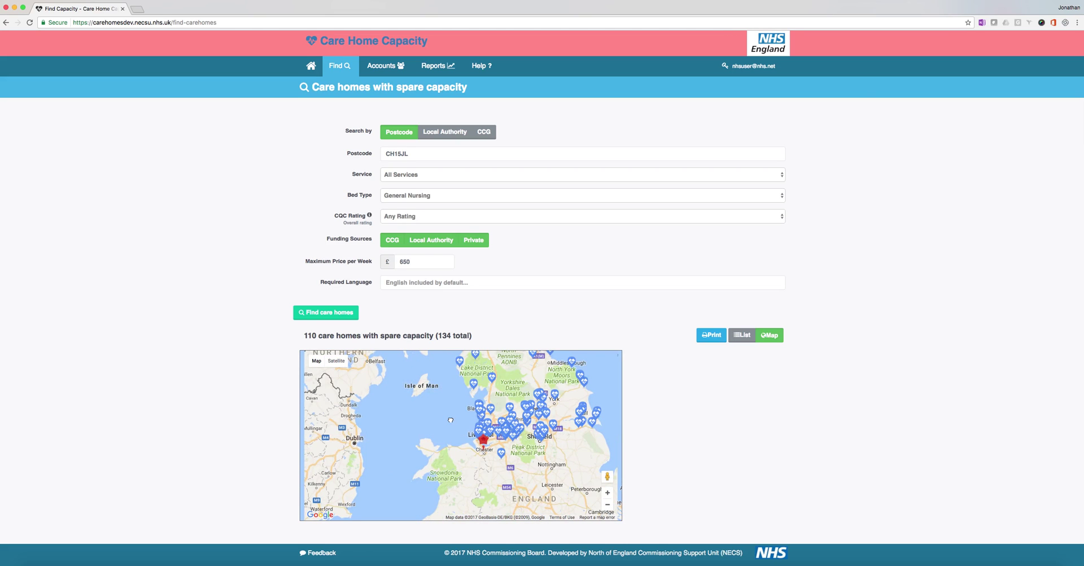
{"action": "scroll", "coordinate": [439, 418], "scroll_direction": "up", "scroll_amount": 1}
{"action": "left_click_drag", "start_coordinate": [479, 471], "coordinate": [373, 442]}
{"action": "scroll", "coordinate": [430, 414], "scroll_direction": "up", "scroll_amount": 1}
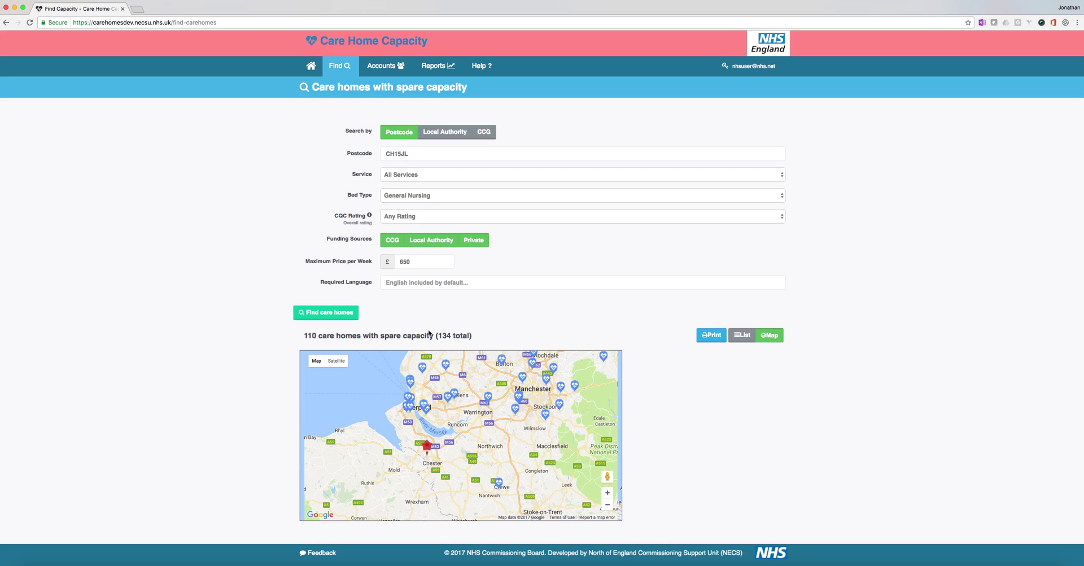
{"action": "double_click", "coordinate": [409, 153]}
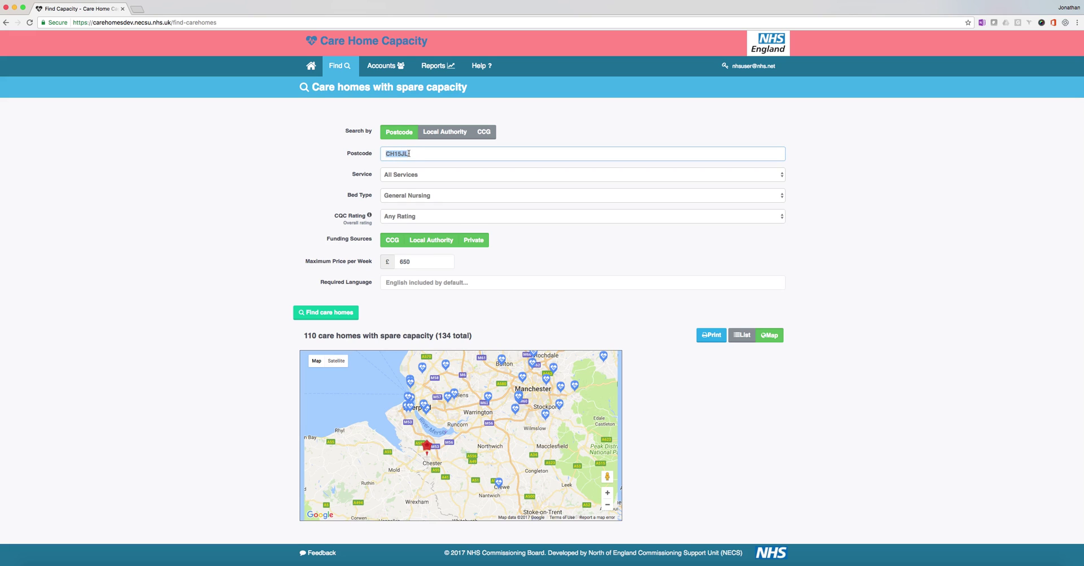
{"action": "left_click_drag", "start_coordinate": [487, 448], "coordinate": [467, 460]}
{"action": "double_click", "coordinate": [380, 450]}
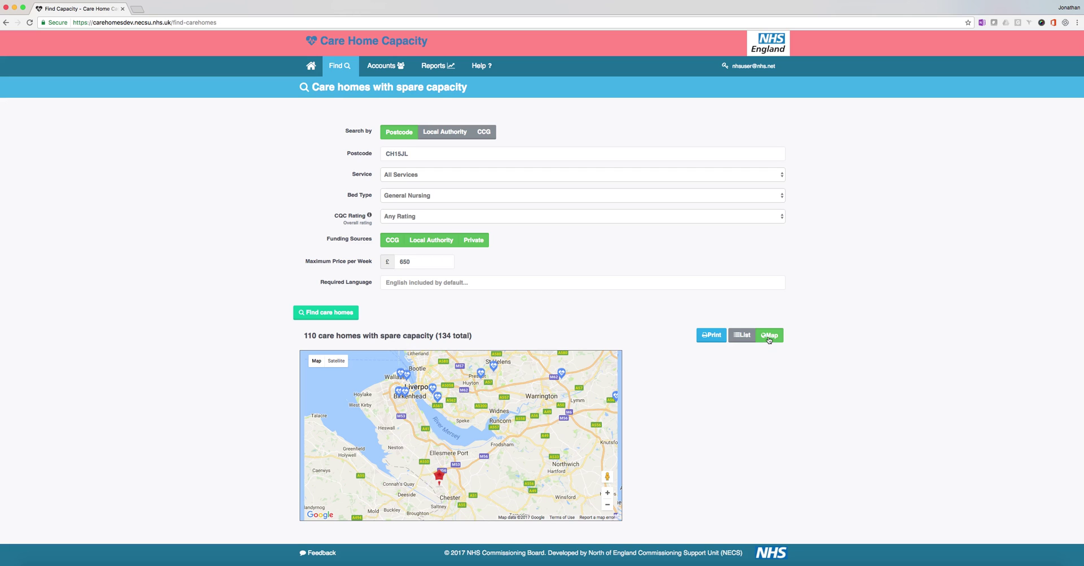
{"action": "left_click", "coordinate": [743, 336]}
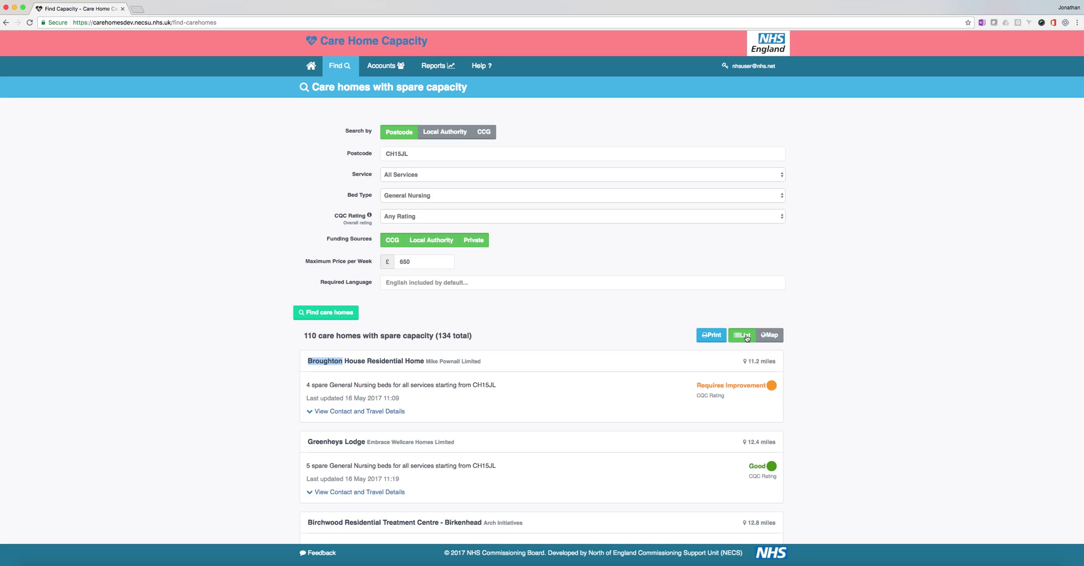
{"action": "left_click", "coordinate": [247, 220]}
{"action": "scroll", "coordinate": [488, 300], "scroll_direction": "down", "scroll_amount": 2}
{"action": "scroll", "coordinate": [488, 299], "scroll_direction": "down", "scroll_amount": 2}
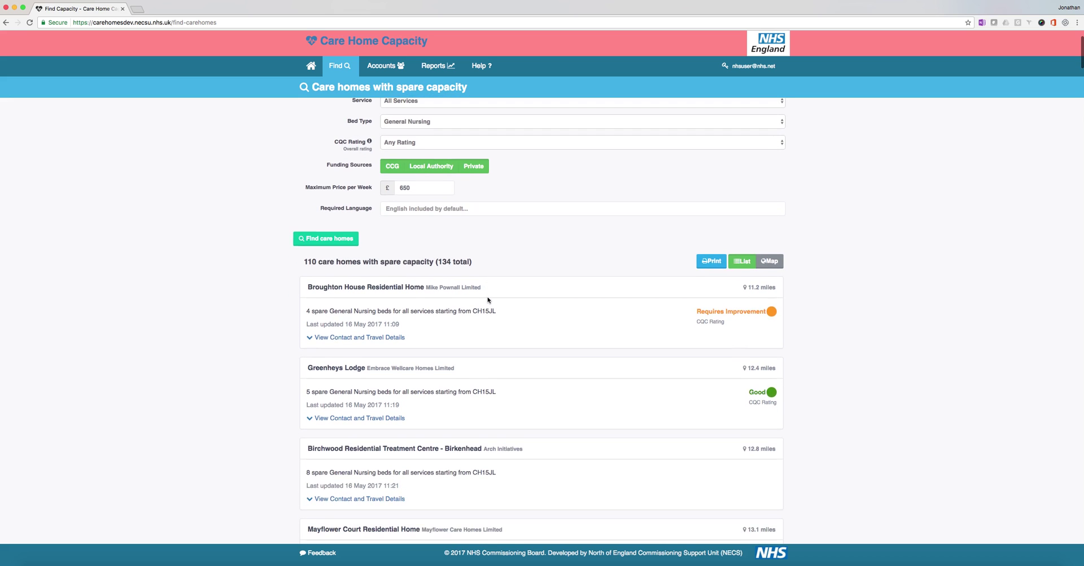
{"action": "scroll", "coordinate": [488, 299], "scroll_direction": "down", "scroll_amount": 10}
{"action": "scroll", "coordinate": [488, 299], "scroll_direction": "down", "scroll_amount": 20}
{"action": "scroll", "coordinate": [488, 299], "scroll_direction": "down", "scroll_amount": 20}
{"action": "scroll", "coordinate": [488, 299], "scroll_direction": "down", "scroll_amount": 14}
{"action": "scroll", "coordinate": [488, 300], "scroll_direction": "down", "scroll_amount": 12}
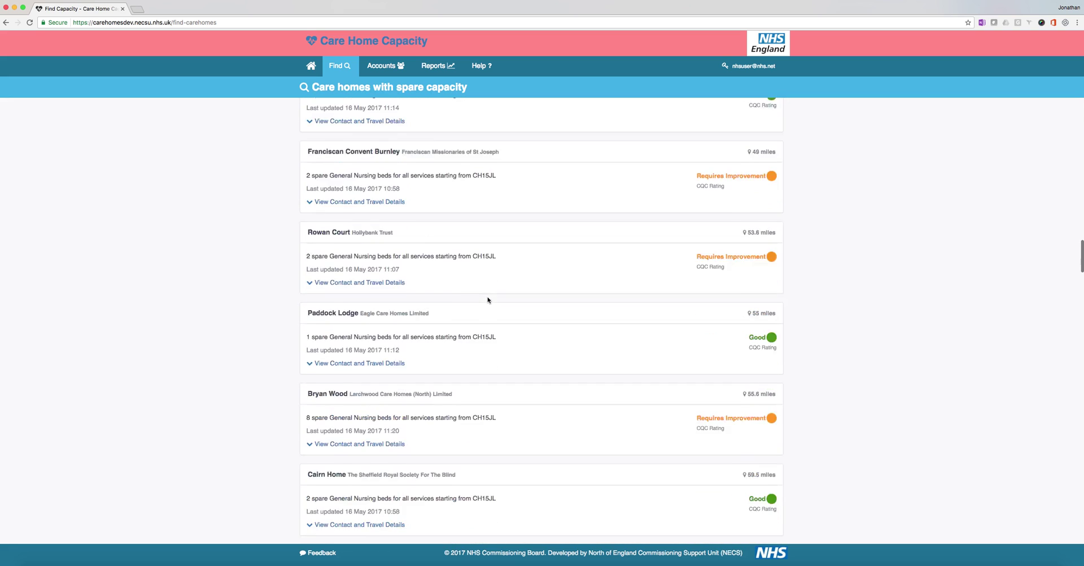
{"action": "scroll", "coordinate": [488, 300], "scroll_direction": "down", "scroll_amount": 10}
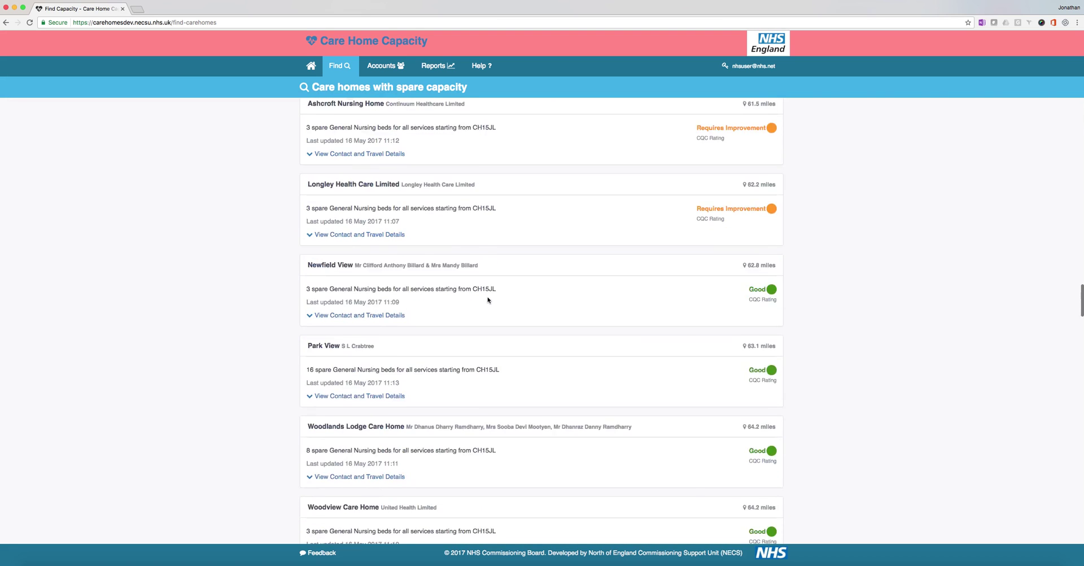
{"action": "left_click_drag", "start_coordinate": [1081, 326], "coordinate": [1081, 547]}
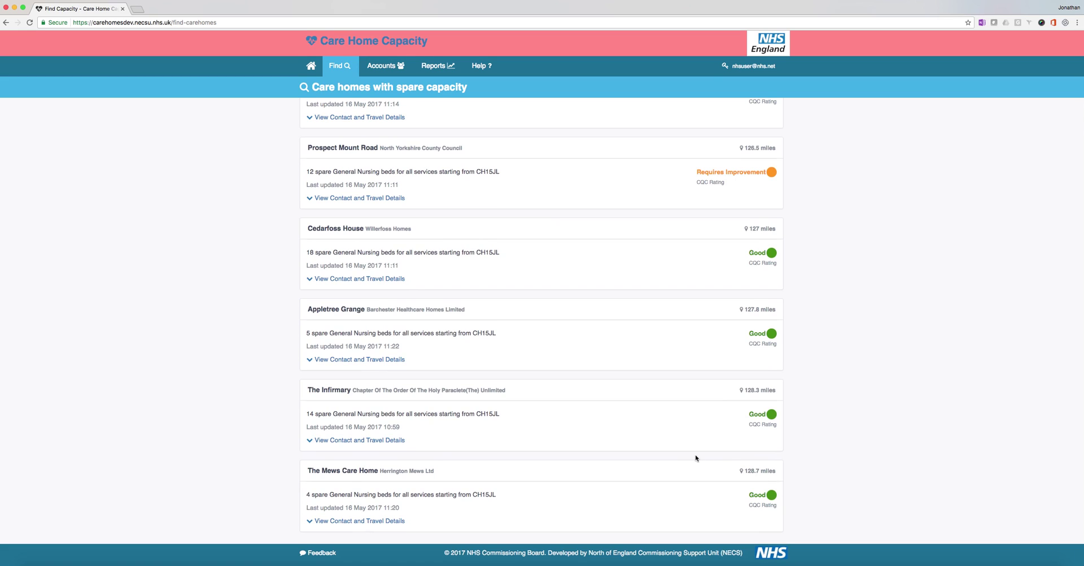
{"action": "left_click_drag", "start_coordinate": [305, 496], "coordinate": [351, 494]}
{"action": "mouse_move", "coordinate": [754, 477]}
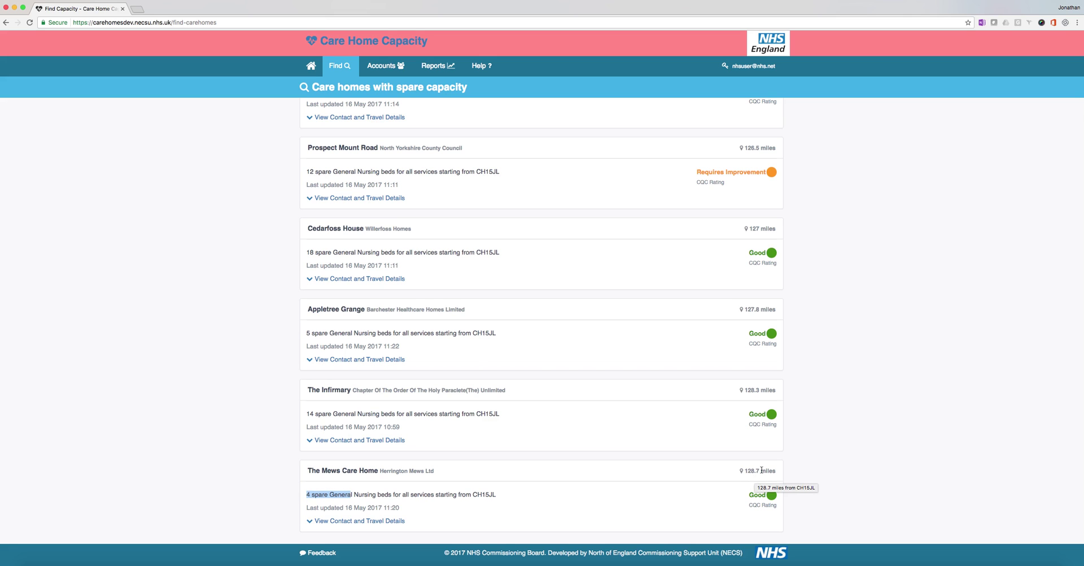
{"action": "scroll", "coordinate": [761, 469], "scroll_direction": "up", "scroll_amount": 10}
{"action": "left_click_drag", "start_coordinate": [1081, 528], "coordinate": [1081, 17]}
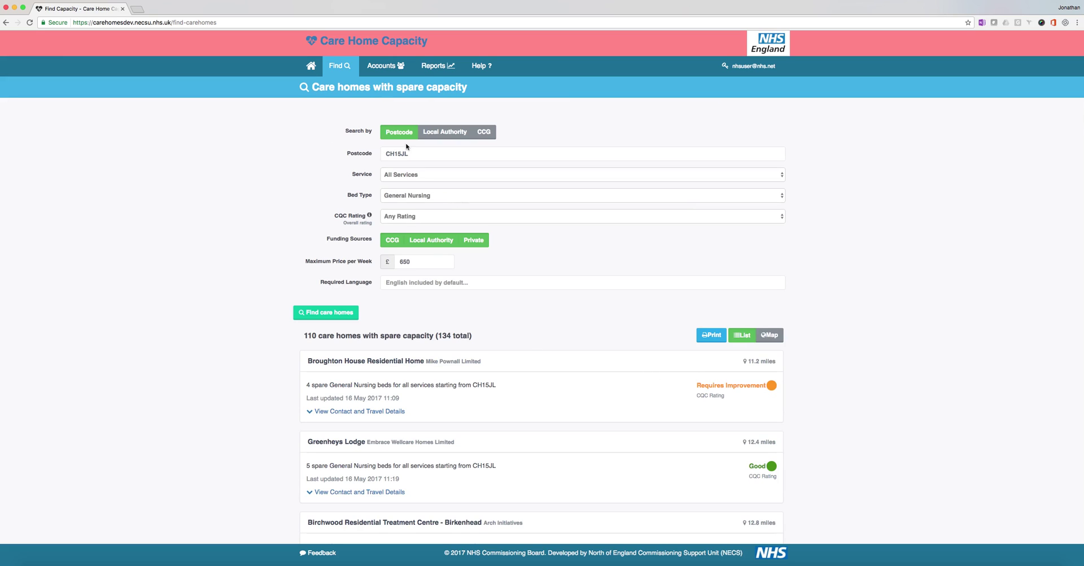
Step: Choose 'Utilisation by bed type/CCG' from the Reports menu to show the May 2017 report
{"action": "left_click", "coordinate": [381, 66]}
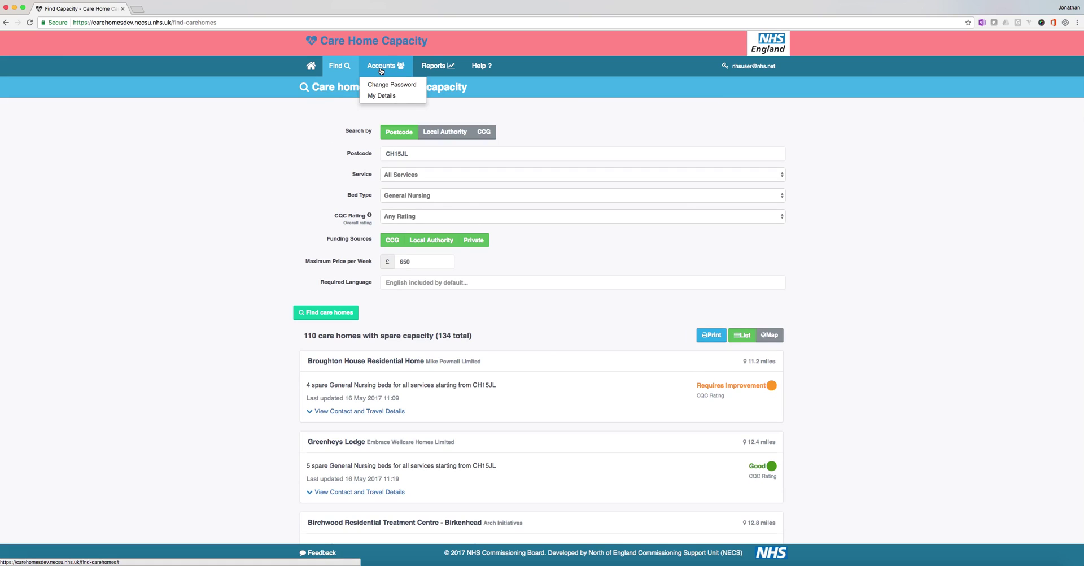
{"action": "left_click", "coordinate": [433, 66]}
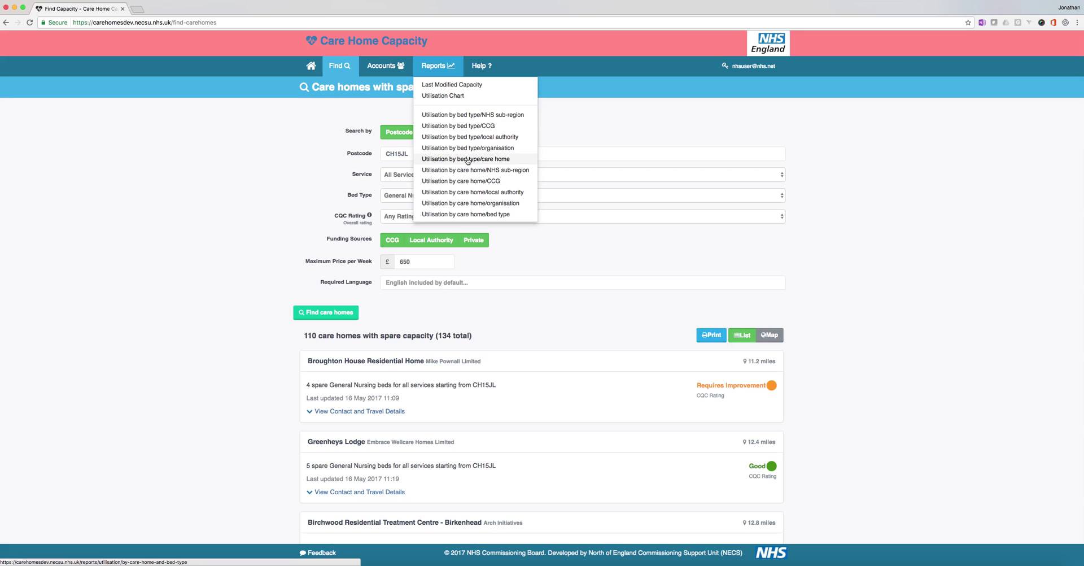
{"action": "left_click", "coordinate": [467, 130]}
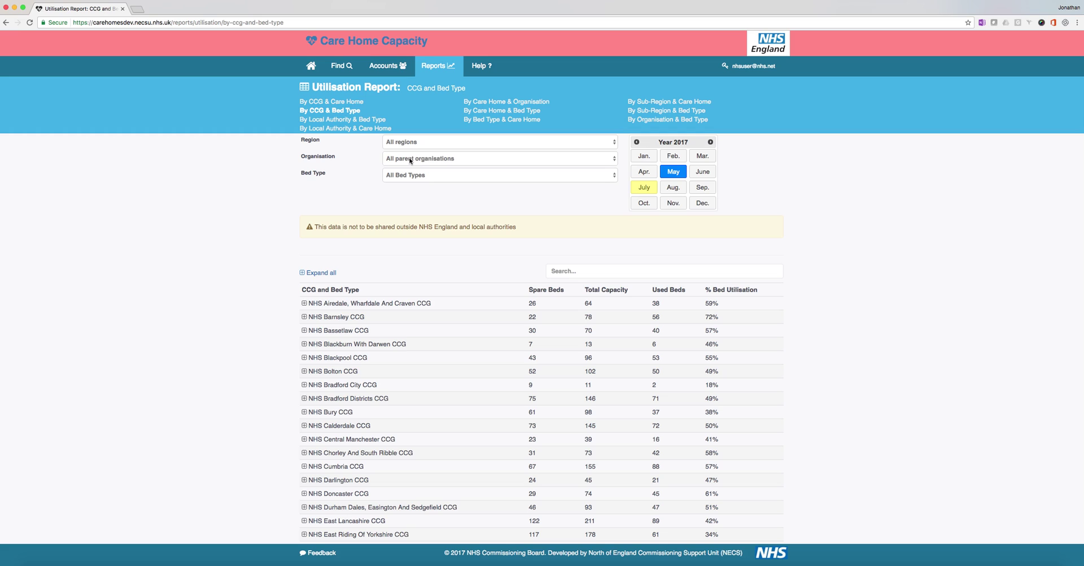
Step: Keep all bed types and step the report through July, June and May, ending on July 2017
{"action": "left_click", "coordinate": [410, 176]}
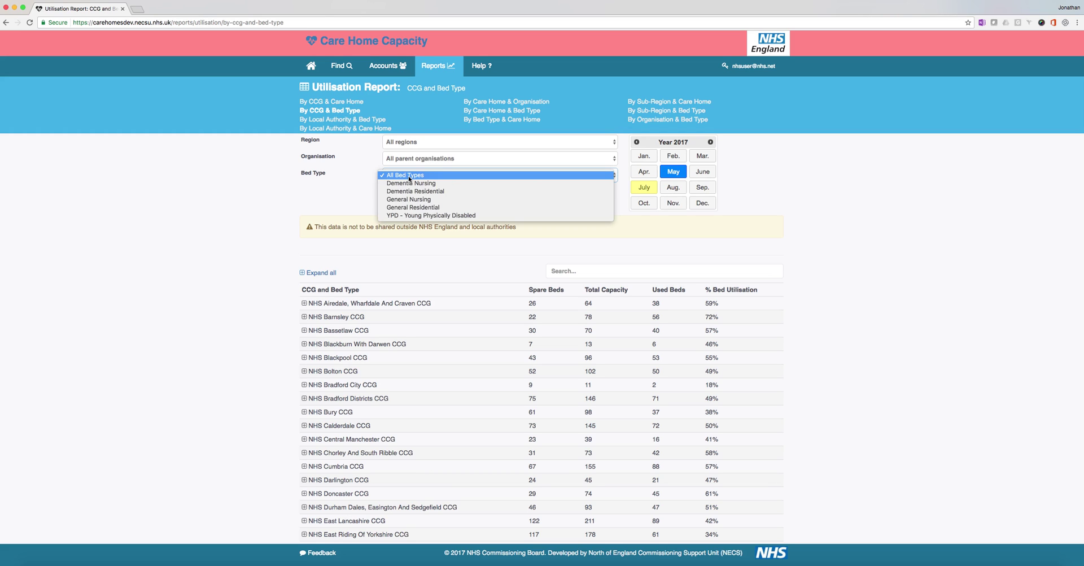
{"action": "left_click", "coordinate": [410, 177]}
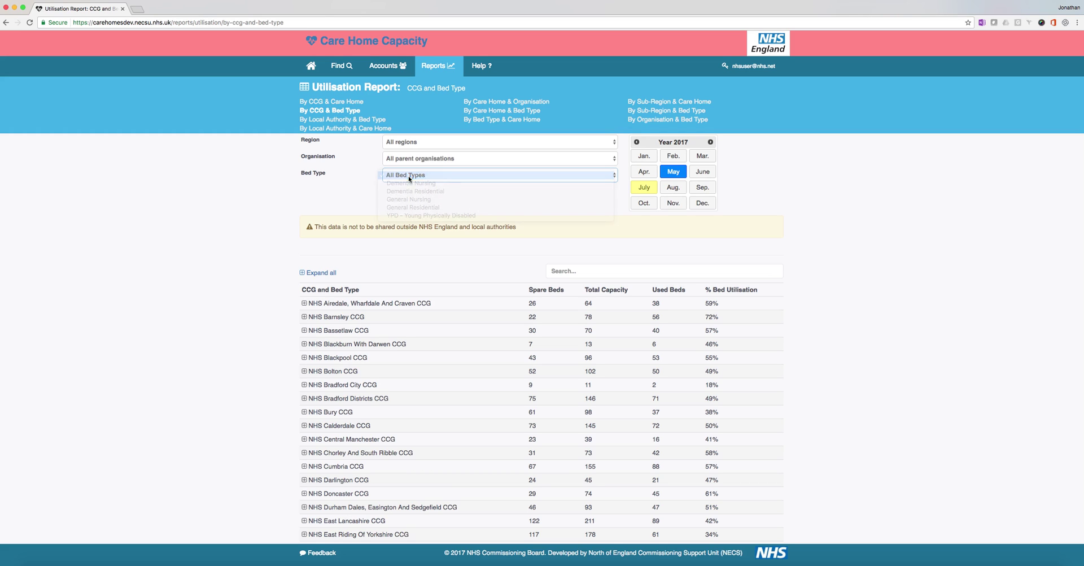
{"action": "left_click", "coordinate": [644, 190]}
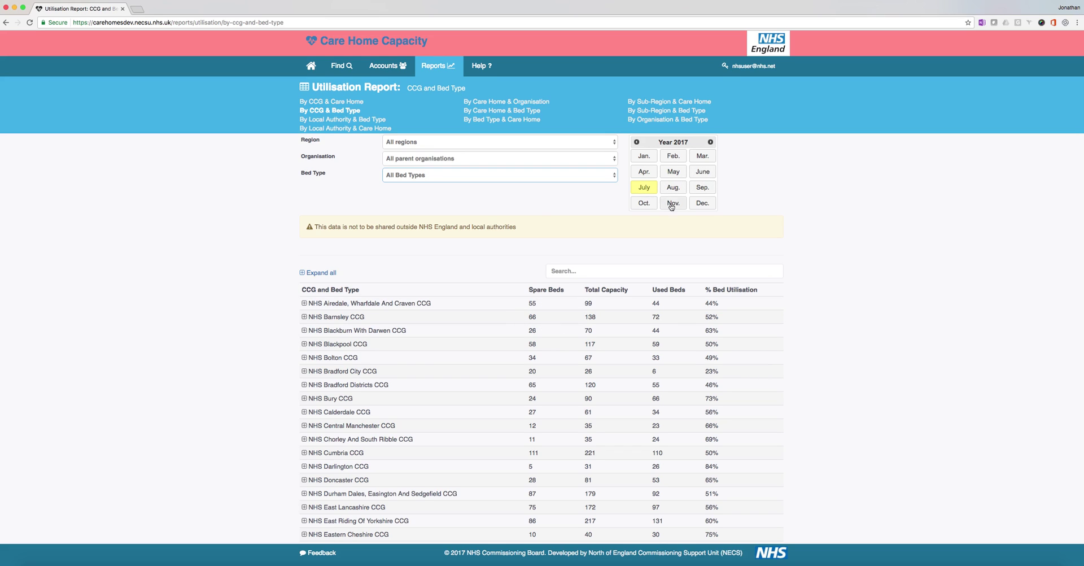
{"action": "left_click", "coordinate": [700, 173]}
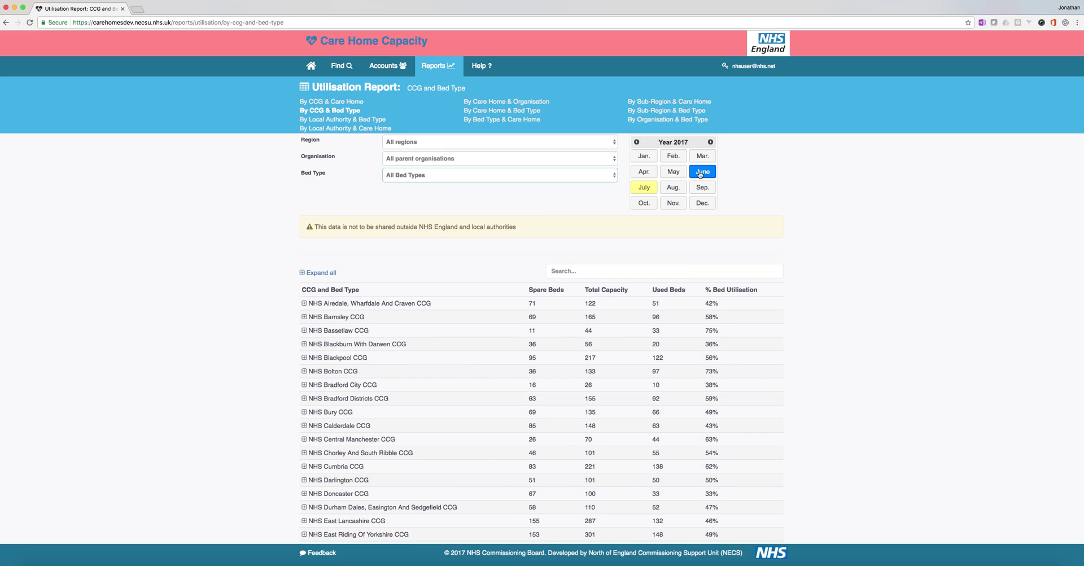
{"action": "left_click", "coordinate": [675, 173]}
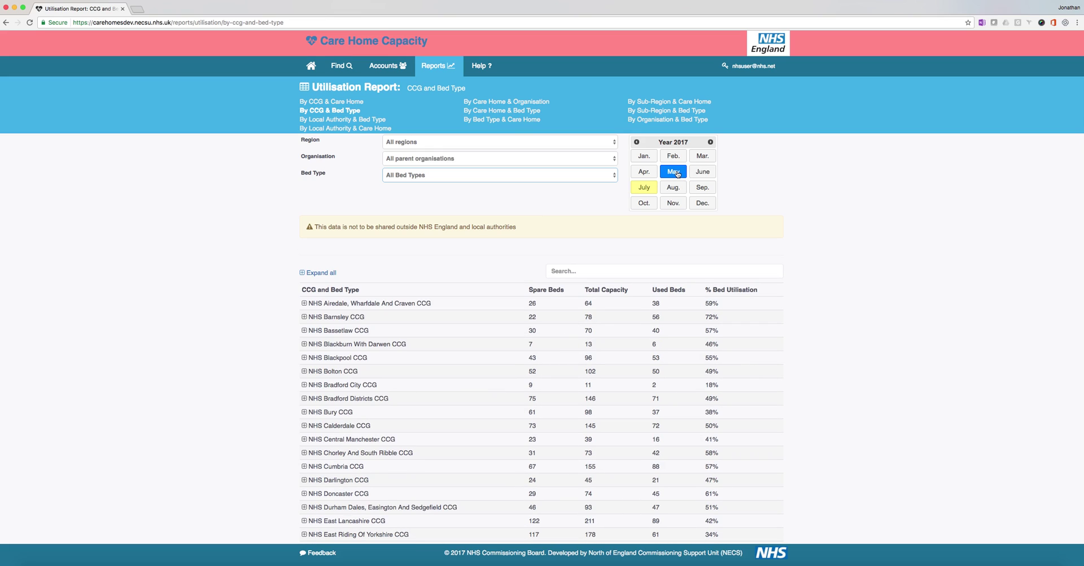
{"action": "left_click", "coordinate": [644, 189]}
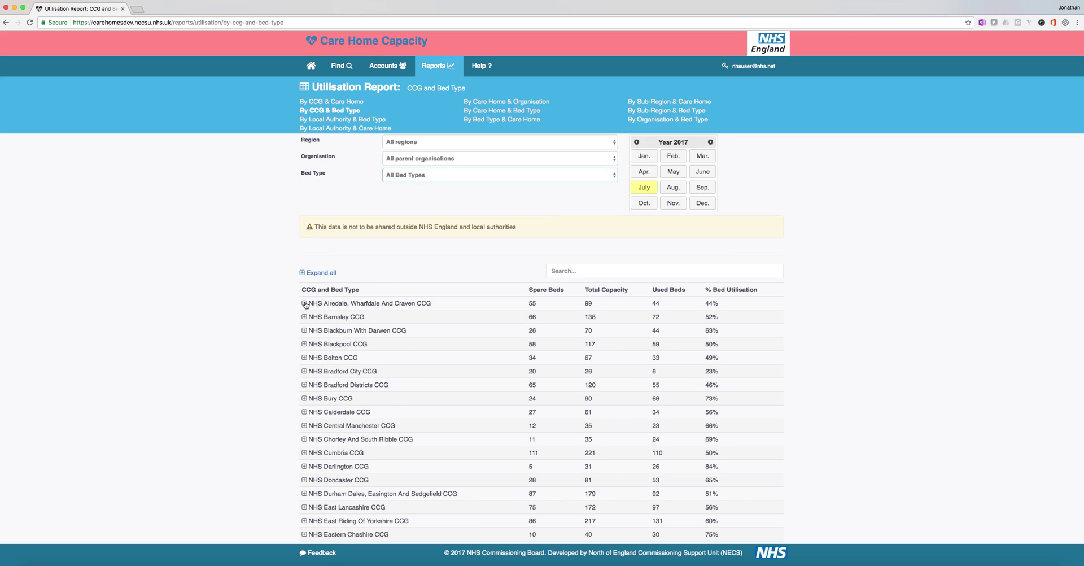
Step: Expand the Airedale and Bolton CCG bed-type rows, then open the By Local Authority & Bed Type report
{"action": "left_click", "coordinate": [304, 303]}
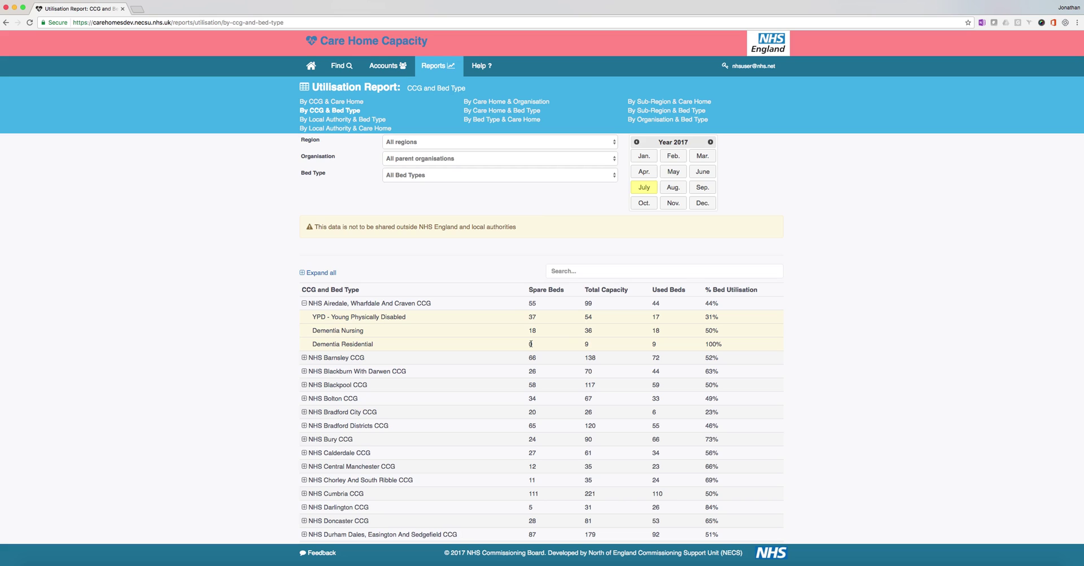
{"action": "left_click", "coordinate": [305, 398]}
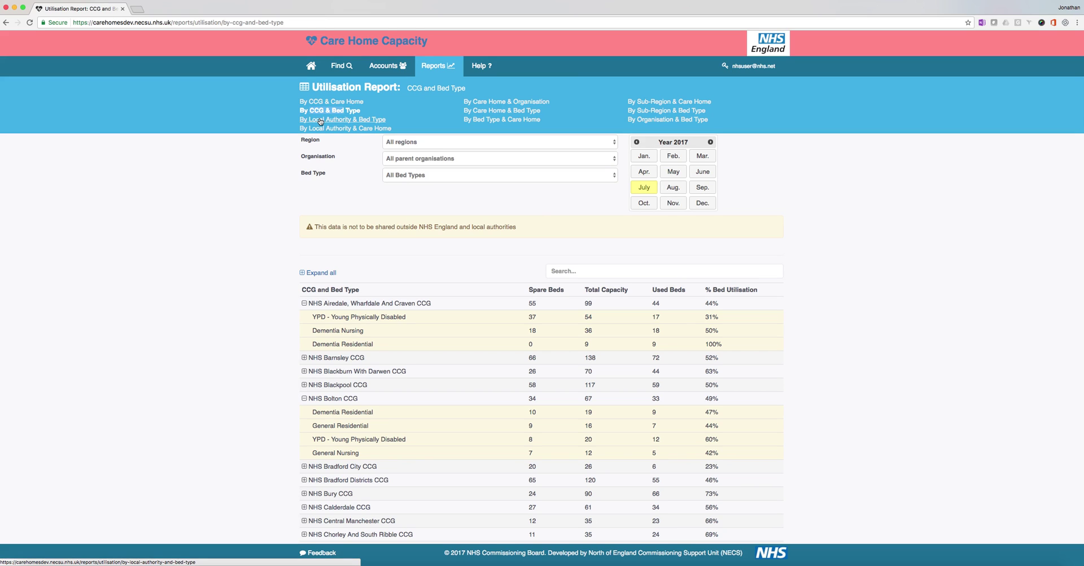
{"action": "left_click", "coordinate": [320, 120]}
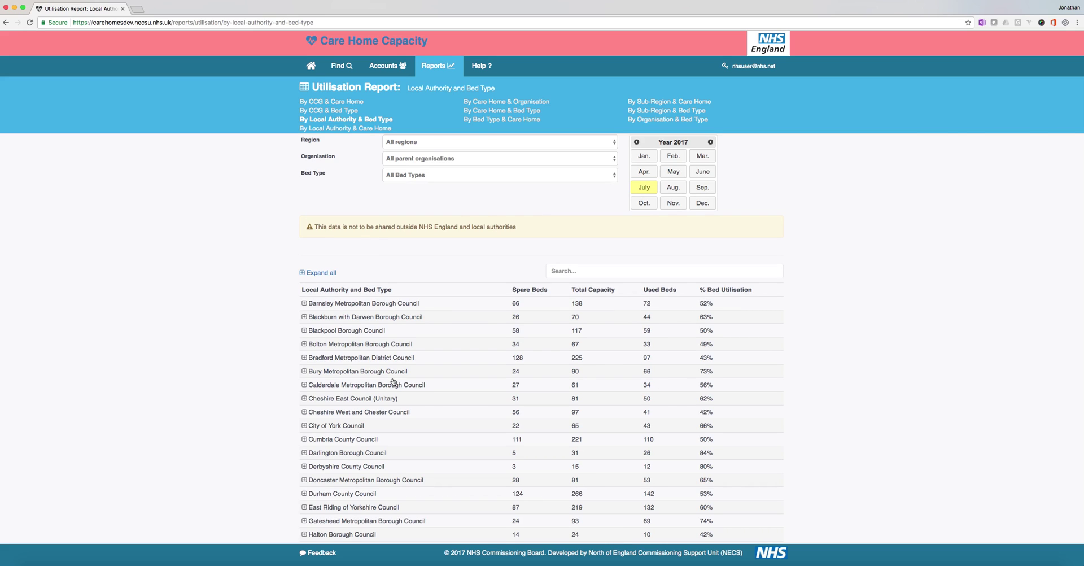
Step: Check the Total row (2570 spare, 5819 capacity, 56% utilisation) and open the Bed Type list
{"action": "scroll", "coordinate": [393, 382], "scroll_direction": "down", "scroll_amount": 10}
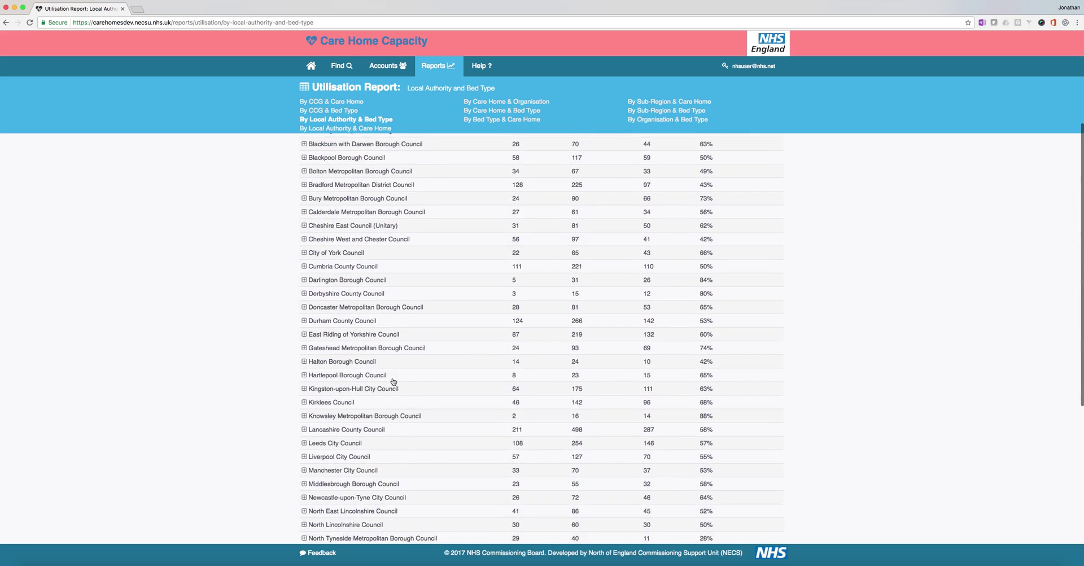
{"action": "scroll", "coordinate": [393, 382], "scroll_direction": "down", "scroll_amount": 2}
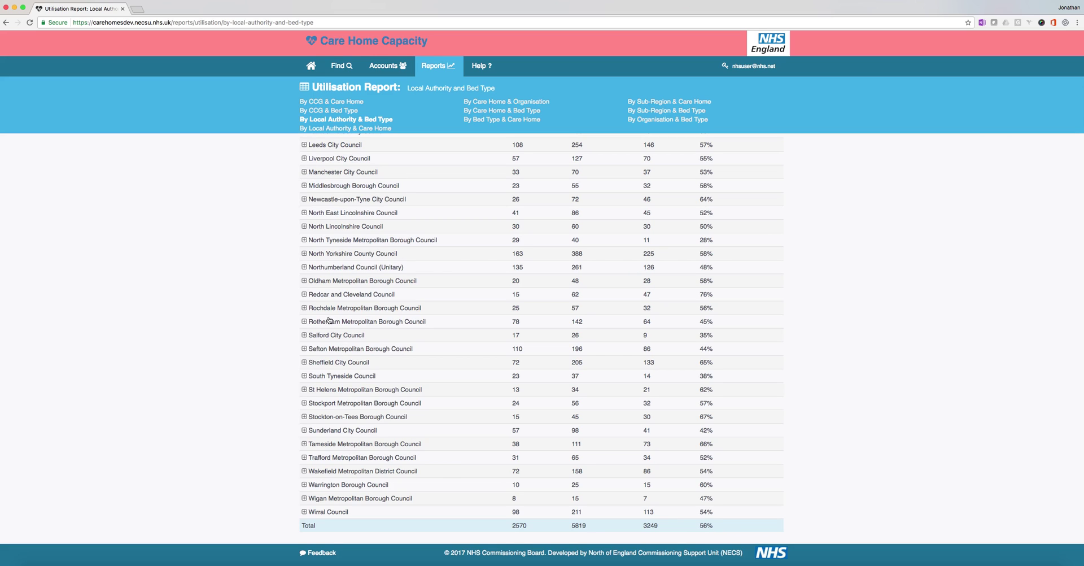
{"action": "scroll", "coordinate": [323, 326], "scroll_direction": "up", "scroll_amount": 10}
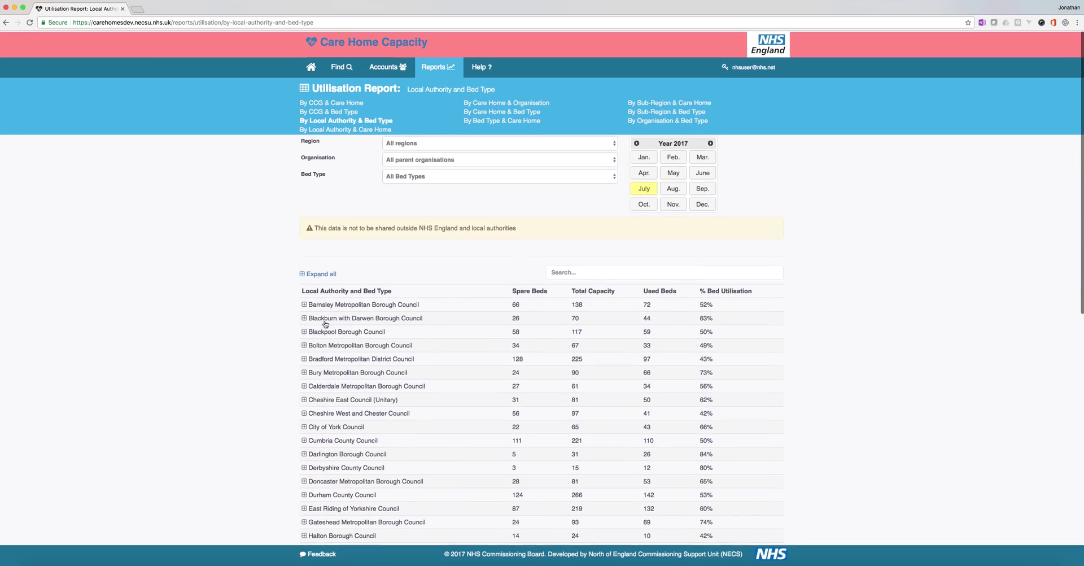
{"action": "left_click", "coordinate": [411, 177]}
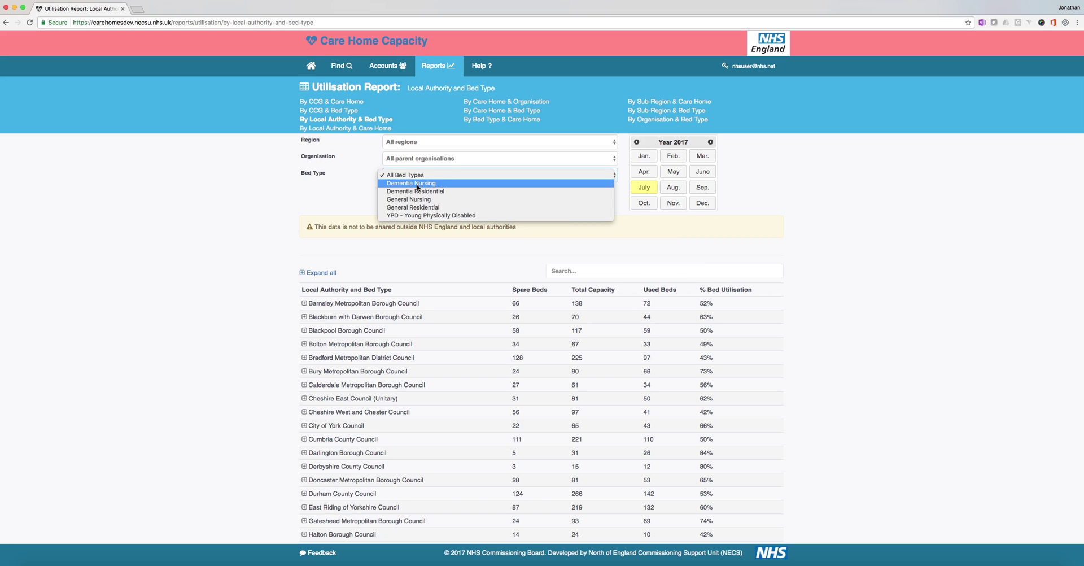
{"action": "left_click", "coordinate": [417, 184]}
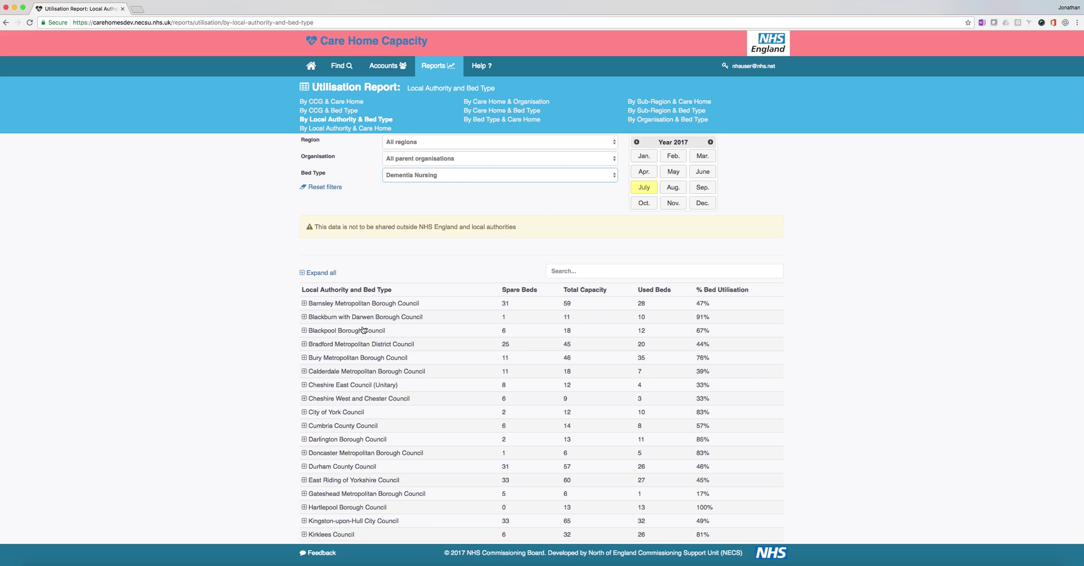
{"action": "left_click", "coordinate": [304, 303]}
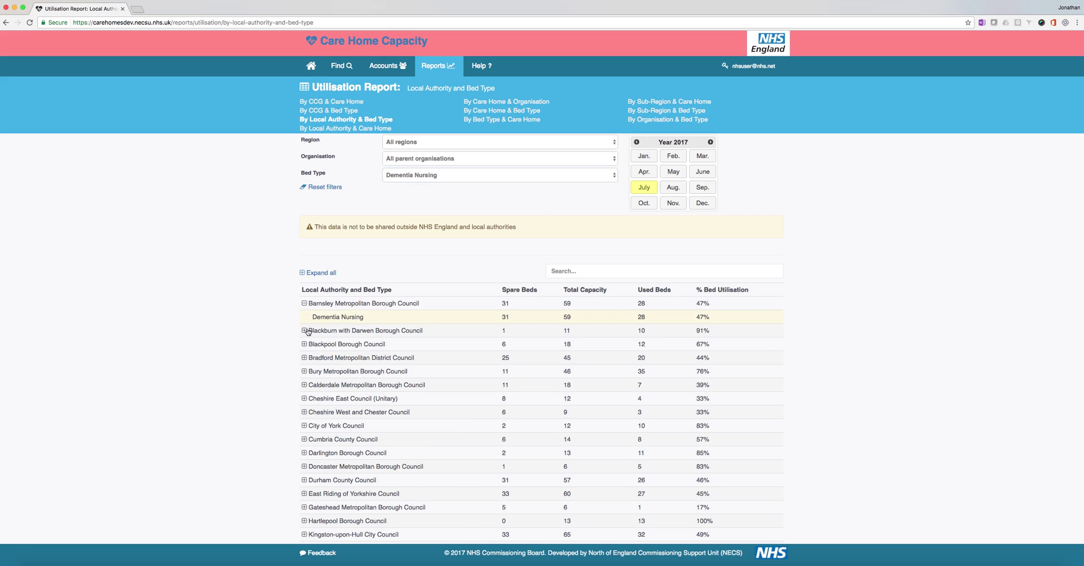
{"action": "left_click", "coordinate": [304, 331]}
{"action": "left_click", "coordinate": [304, 359]}
{"action": "left_click", "coordinate": [304, 385]}
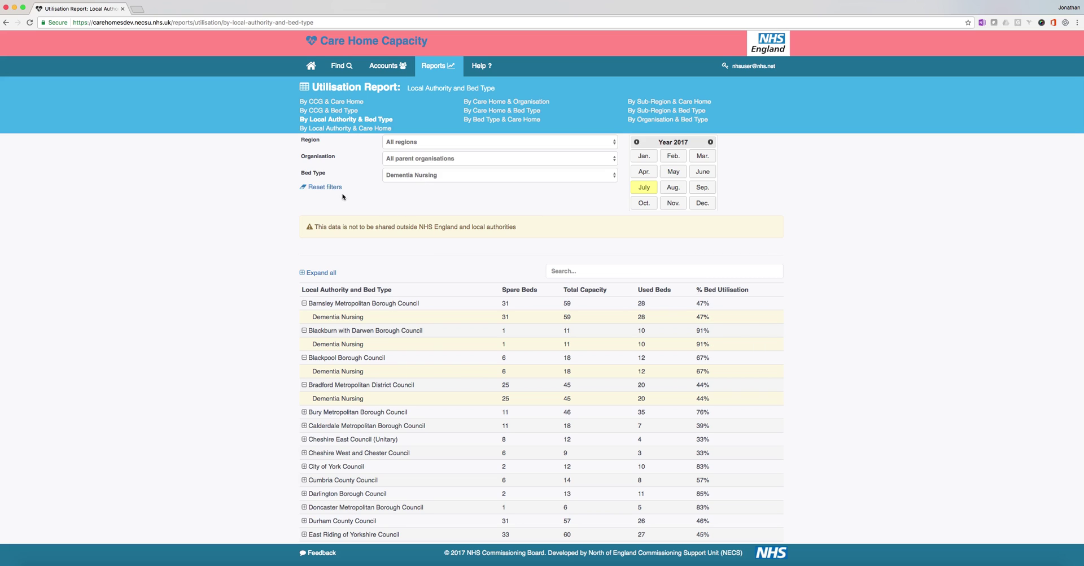
{"action": "left_click", "coordinate": [324, 190]}
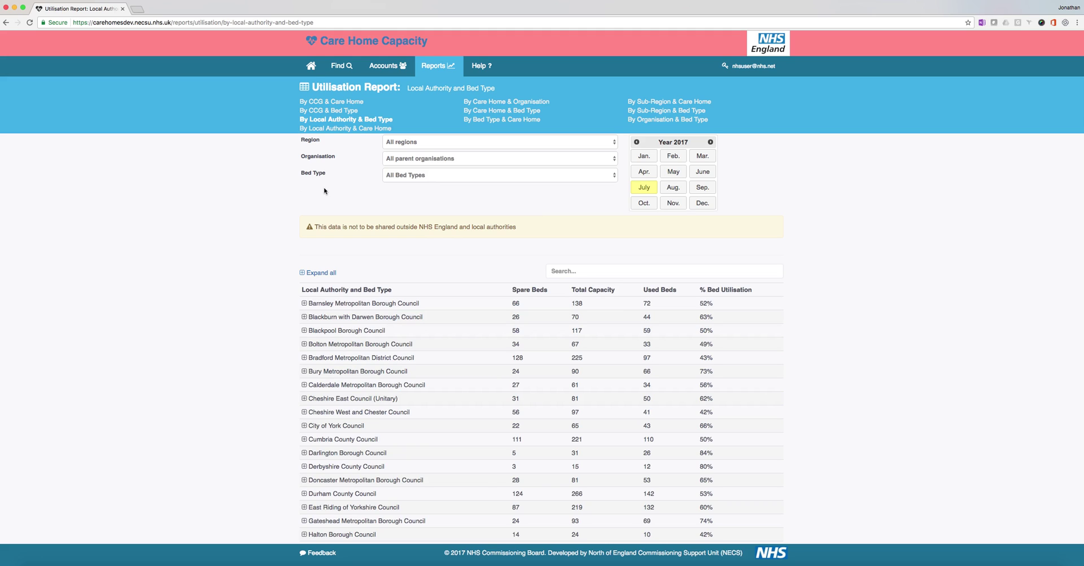
{"action": "left_click", "coordinate": [586, 271]}
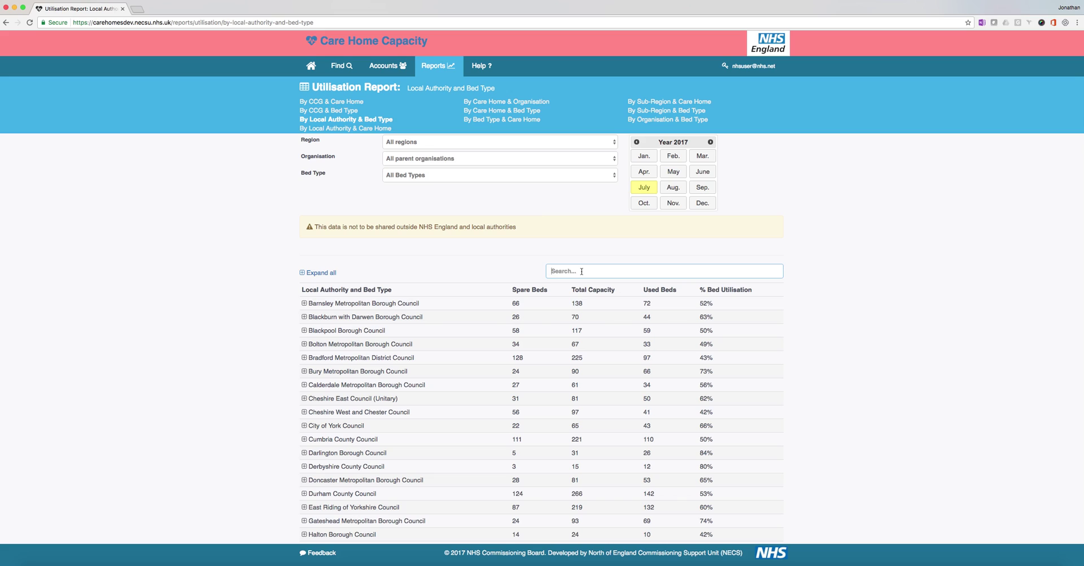
Step: Look up Middlesbrough Borough Council's bed types, then switch to the By Sub-Region & Bed Type report
{"action": "type", "text": "middlesb"}
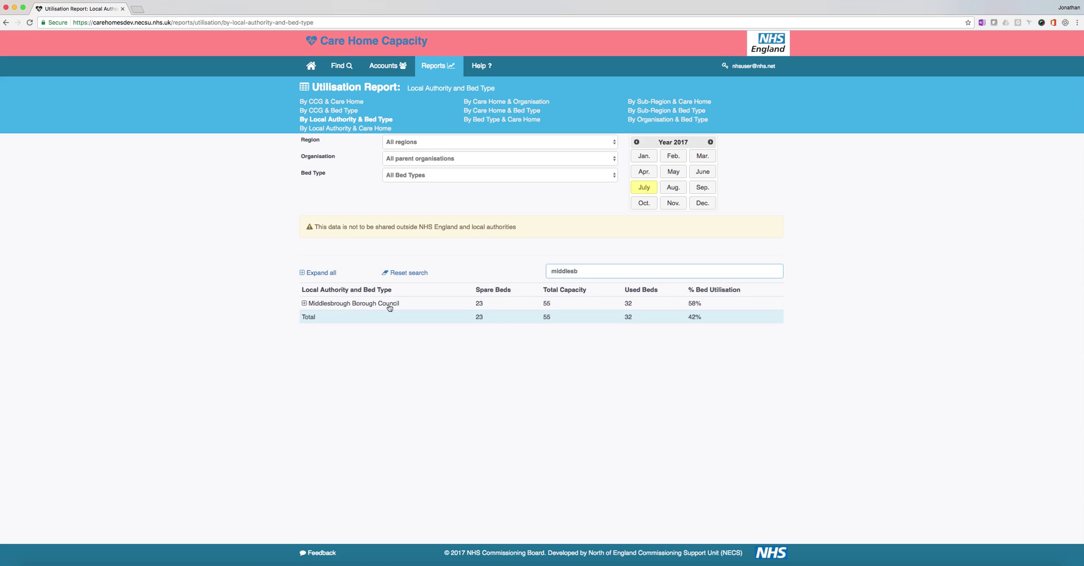
{"action": "left_click", "coordinate": [305, 304]}
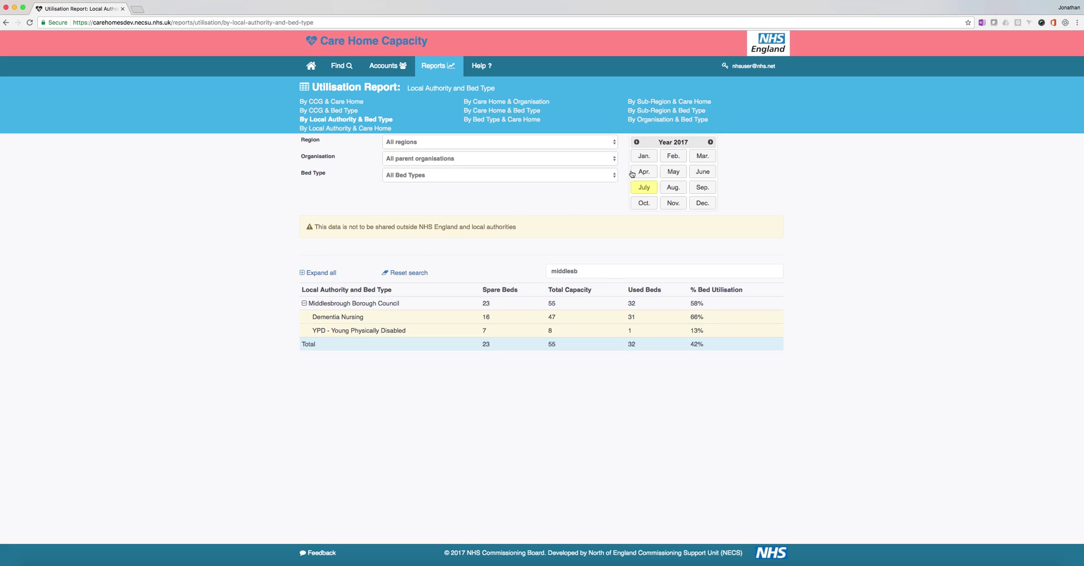
{"action": "left_click", "coordinate": [661, 111]}
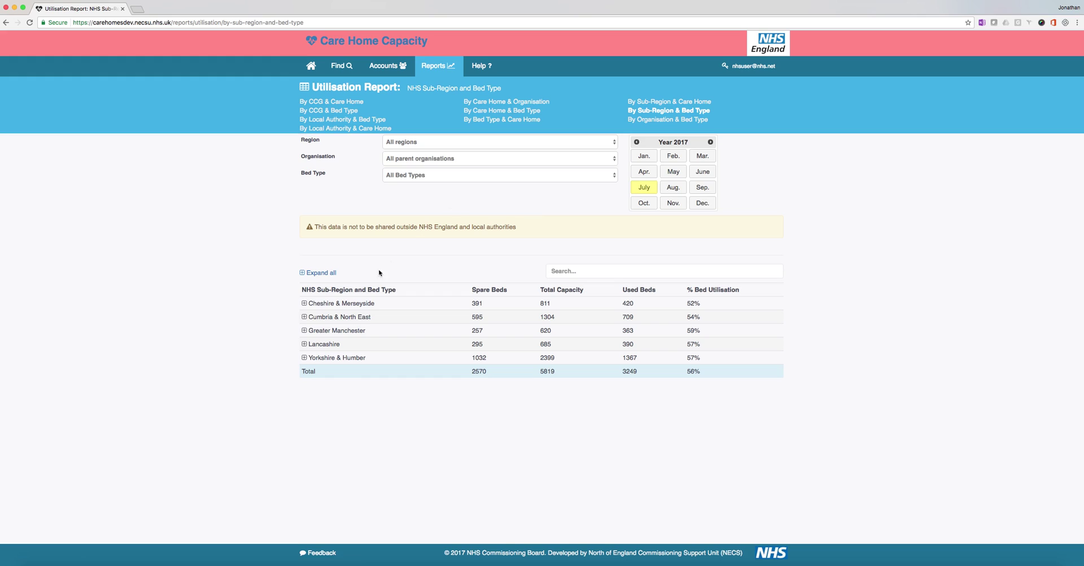
Step: Expand Cumbria & North East and highlight its General Nursing figures and region name
{"action": "left_click", "coordinate": [305, 317]}
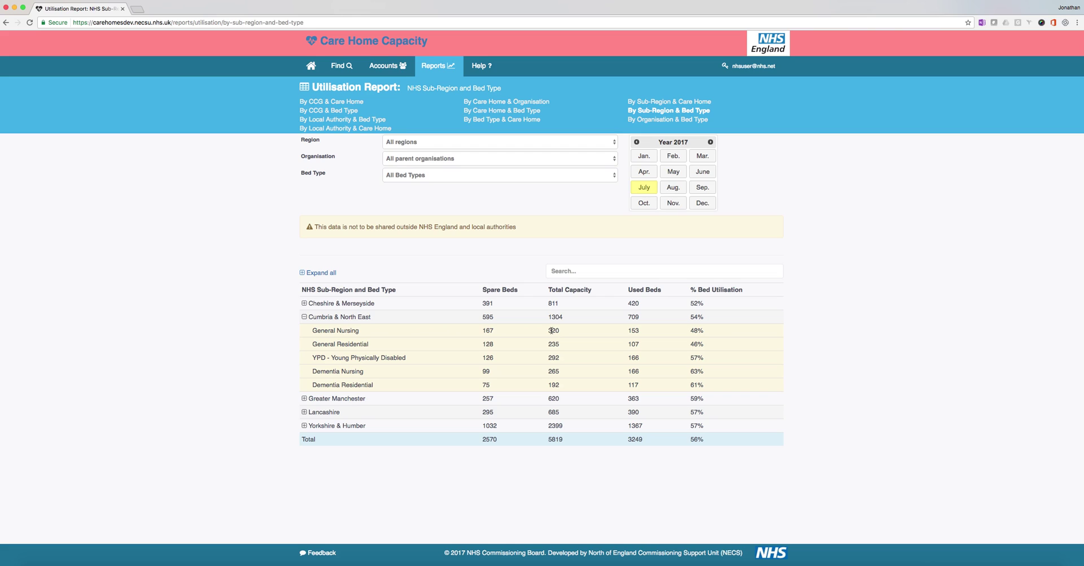
{"action": "left_click_drag", "start_coordinate": [551, 330], "coordinate": [558, 331]}
{"action": "left_click_drag", "start_coordinate": [692, 331], "coordinate": [699, 329]}
{"action": "left_click_drag", "start_coordinate": [351, 331], "coordinate": [371, 316]}
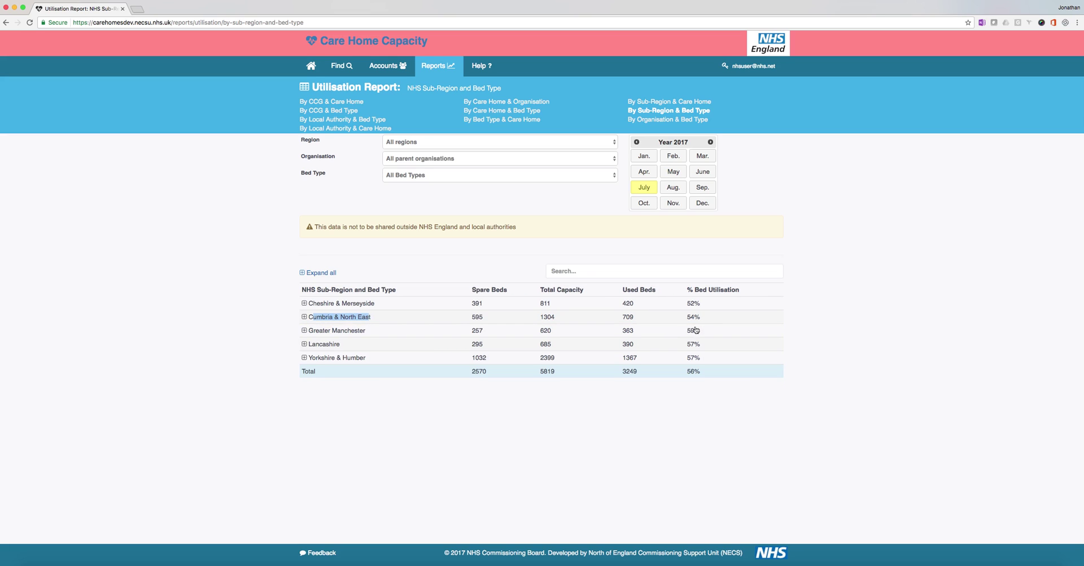
{"action": "left_click", "coordinate": [304, 316]}
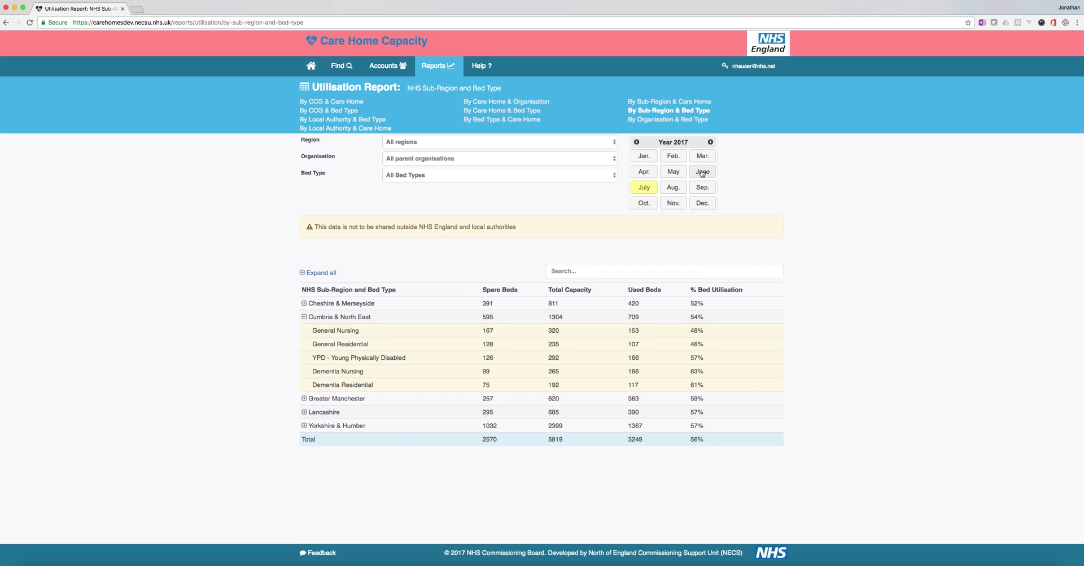
Step: Switch the sub-region report to June 2017 and expand Cumbria & North East's bed types again
{"action": "left_click", "coordinate": [702, 172]}
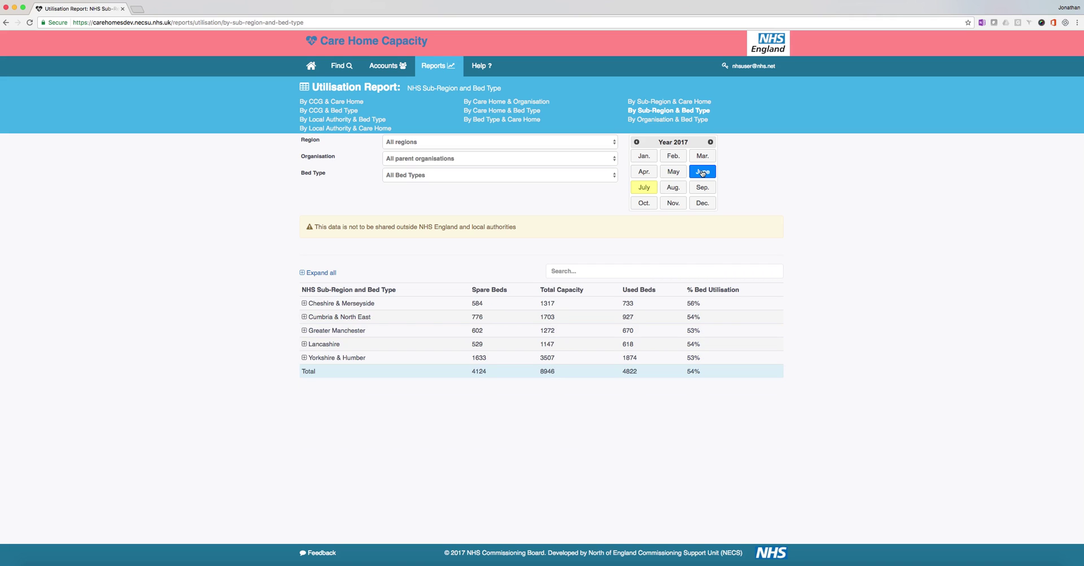
{"action": "left_click", "coordinate": [305, 318]}
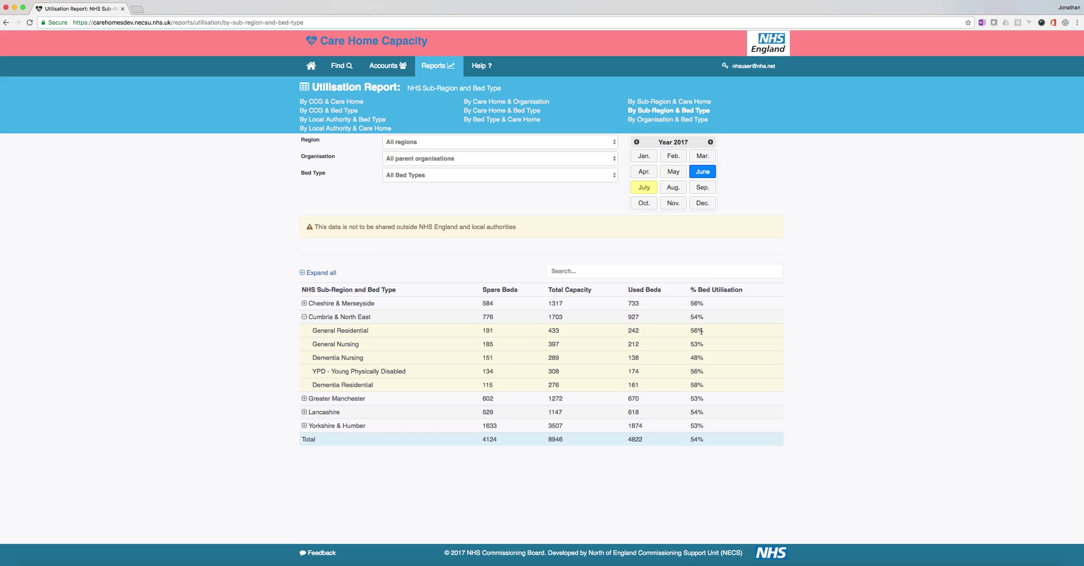
{"action": "left_click_drag", "start_coordinate": [691, 332], "coordinate": [700, 331]}
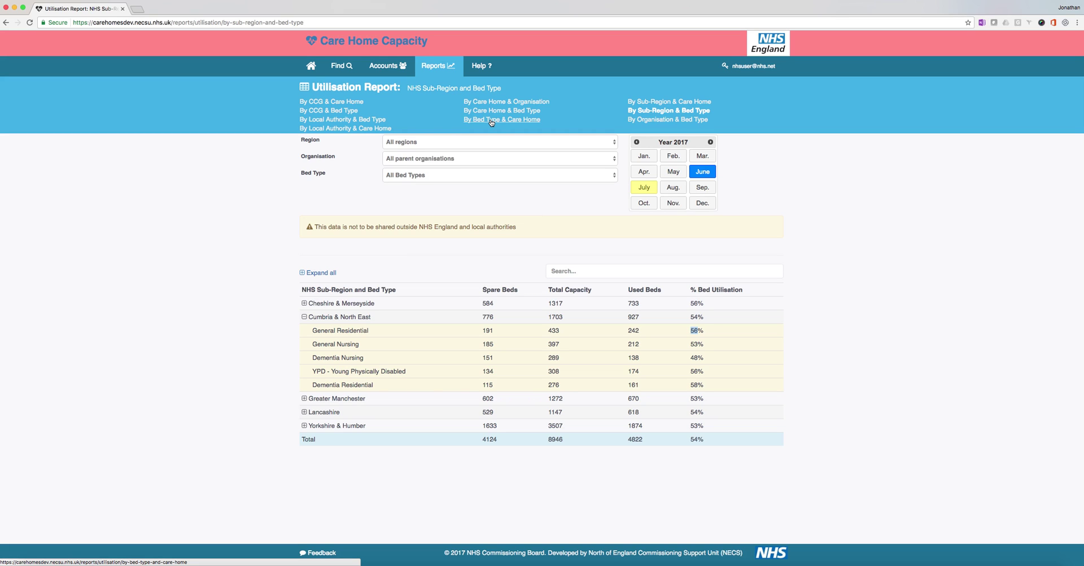
{"action": "left_click", "coordinate": [434, 66]}
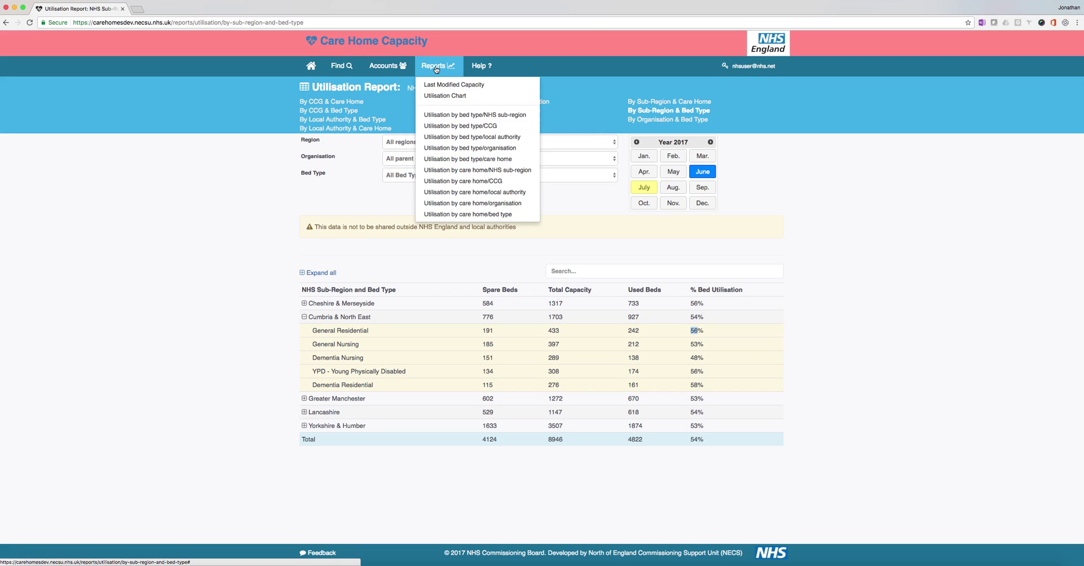
Step: Open the Utilisation Chart and plot spare beds for 04/2017 to 07/2017
{"action": "left_click", "coordinate": [443, 96]}
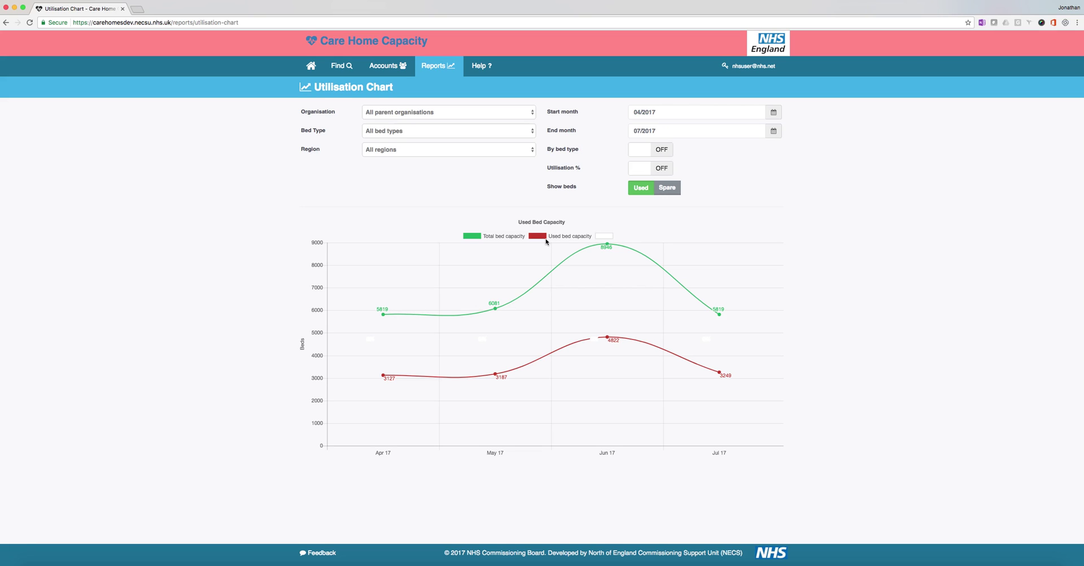
{"action": "left_click", "coordinate": [669, 190]}
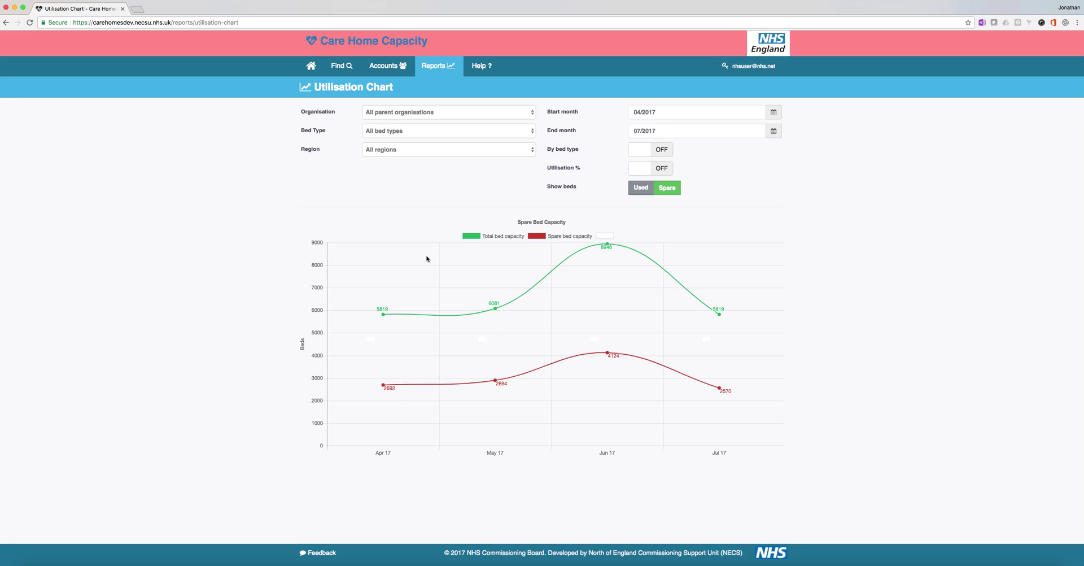
{"action": "left_click", "coordinate": [417, 136]}
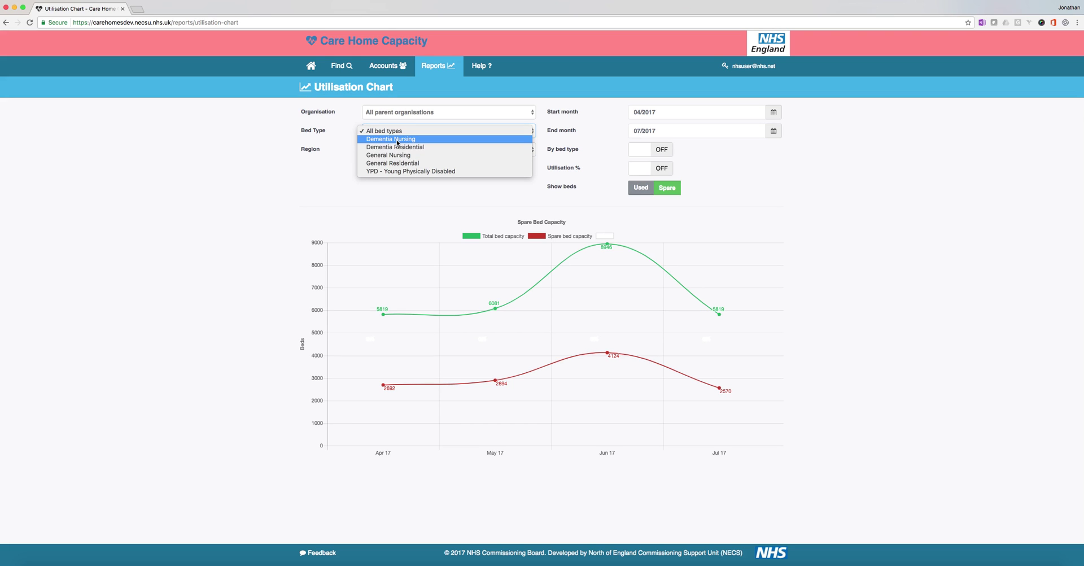
Step: Filter the spare-bed chart to Dementia Nursing and turn the By bed type split on
{"action": "left_click", "coordinate": [397, 141]}
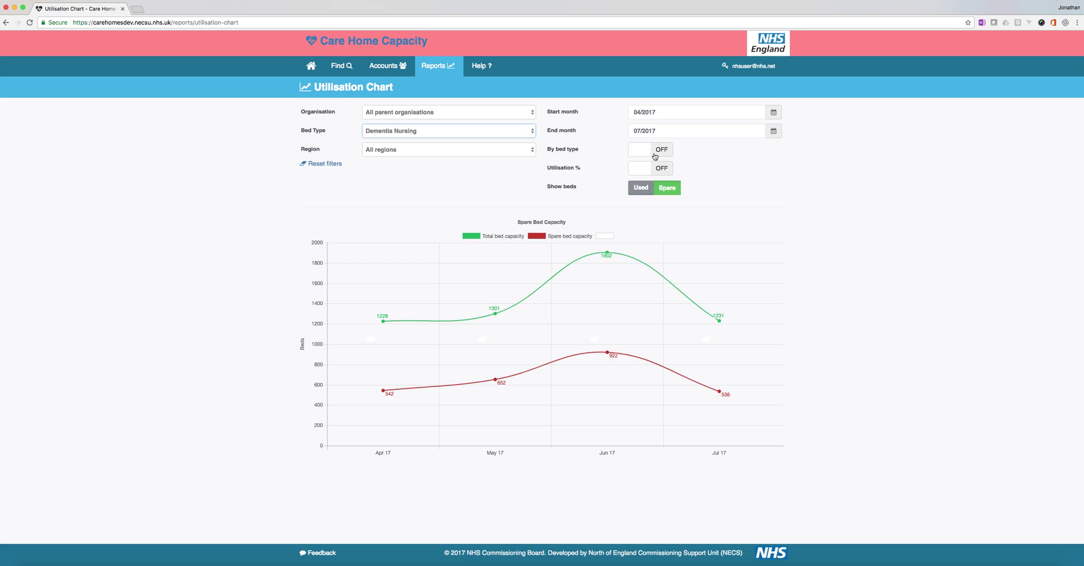
{"action": "left_click", "coordinate": [654, 153]}
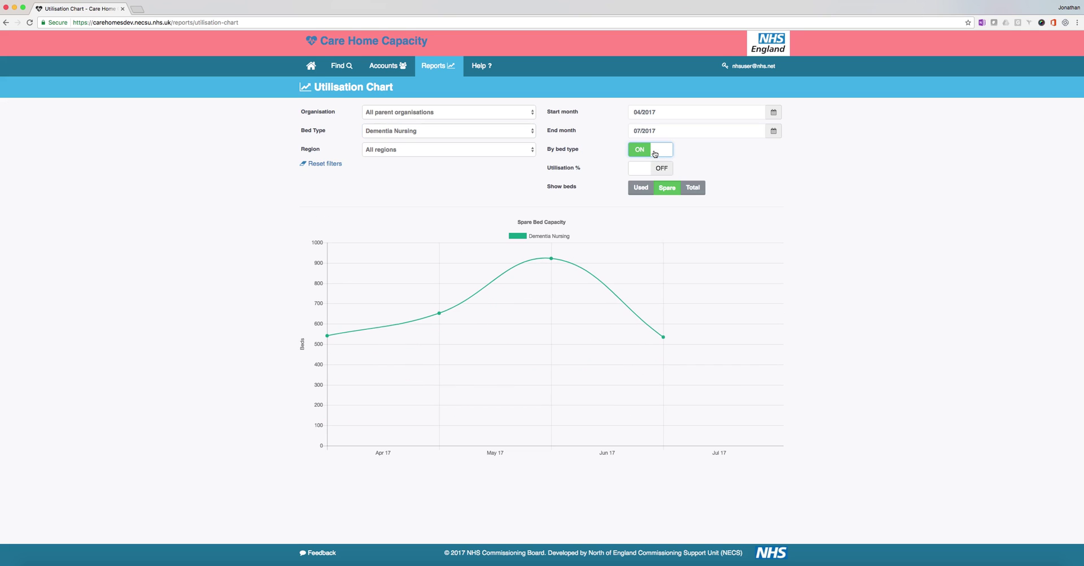
{"action": "left_click", "coordinate": [450, 134]}
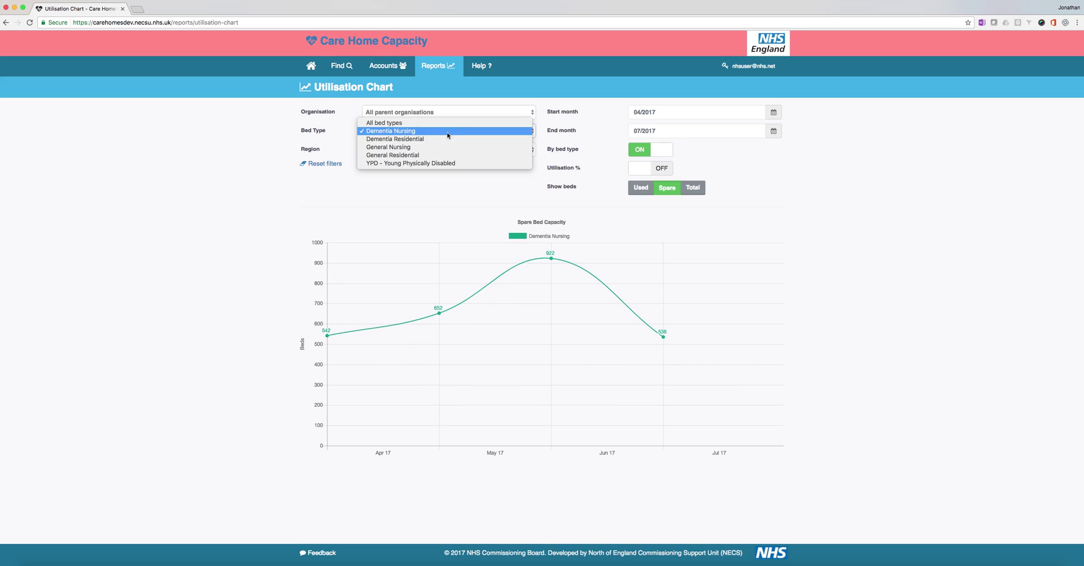
Step: Reset the chart to all bed types combined, plotting total against used capacity
{"action": "left_click", "coordinate": [409, 124]}
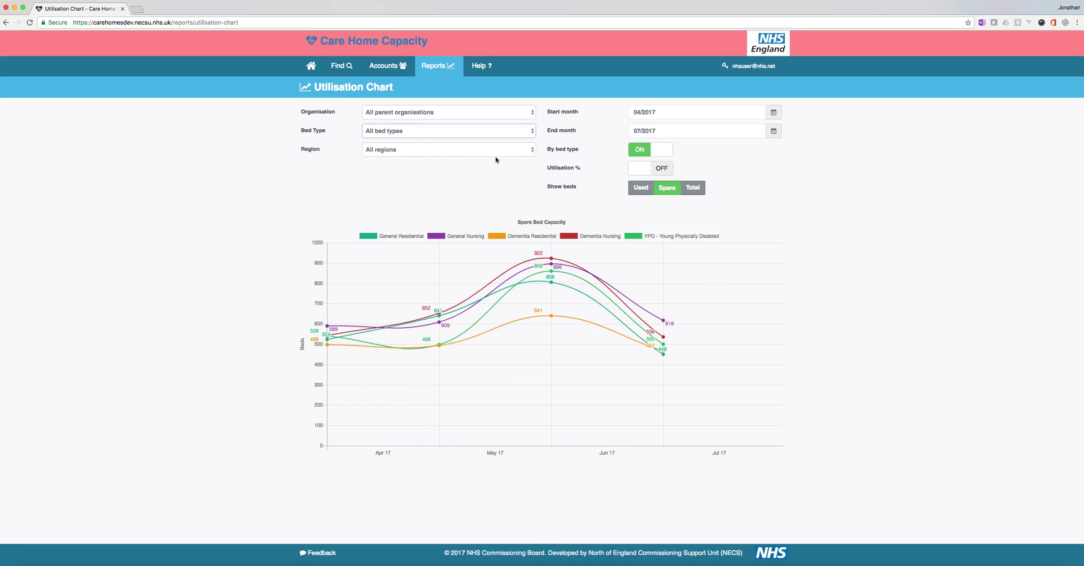
{"action": "left_click", "coordinate": [647, 151]}
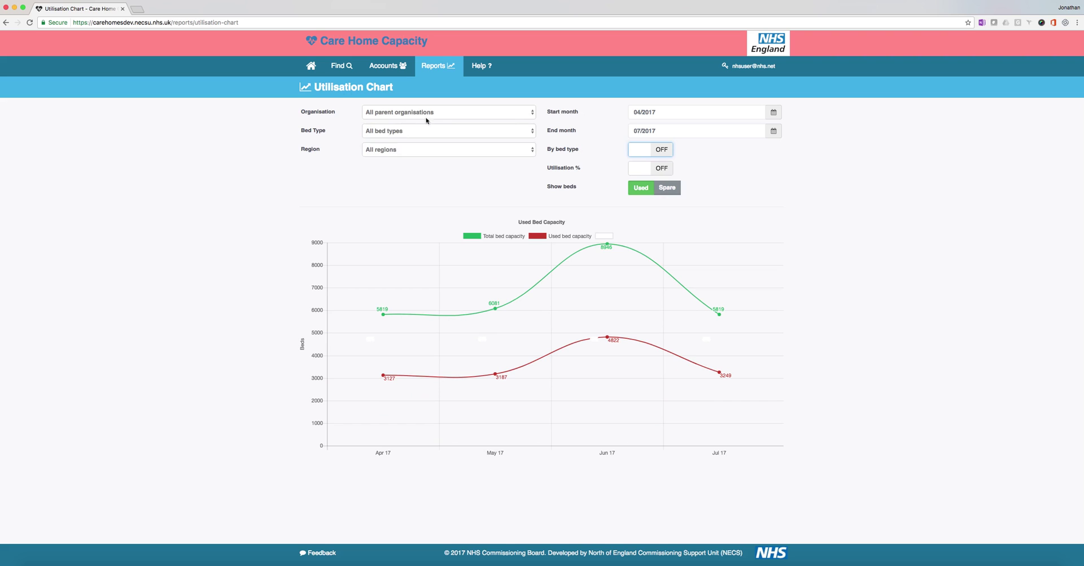
{"action": "left_click", "coordinate": [662, 151]}
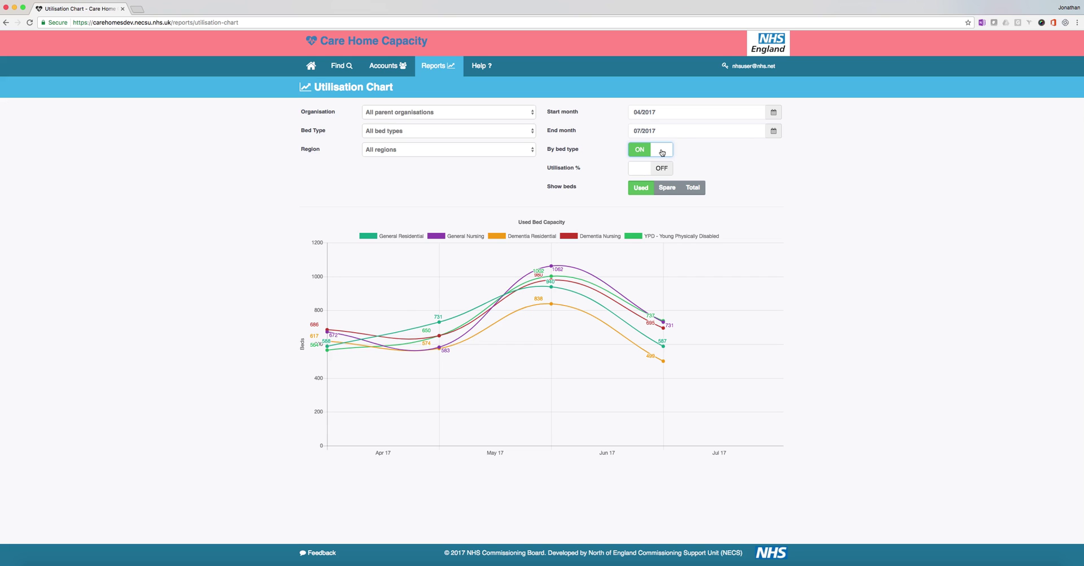
{"action": "left_click", "coordinate": [662, 151]}
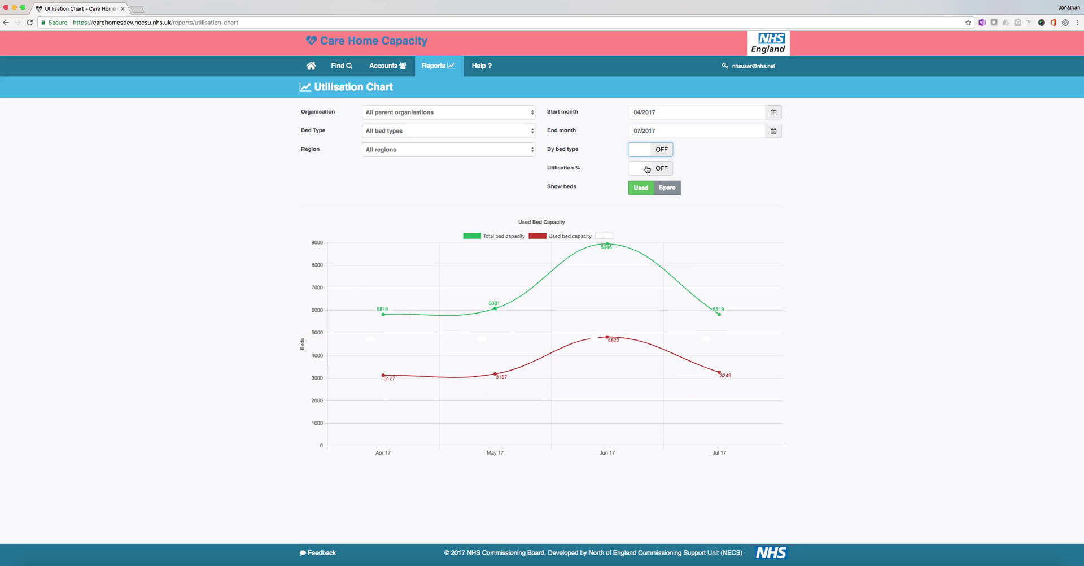
{"action": "left_click", "coordinate": [647, 170]}
{"action": "scroll", "coordinate": [646, 170], "scroll_direction": "left", "scroll_amount": 5}
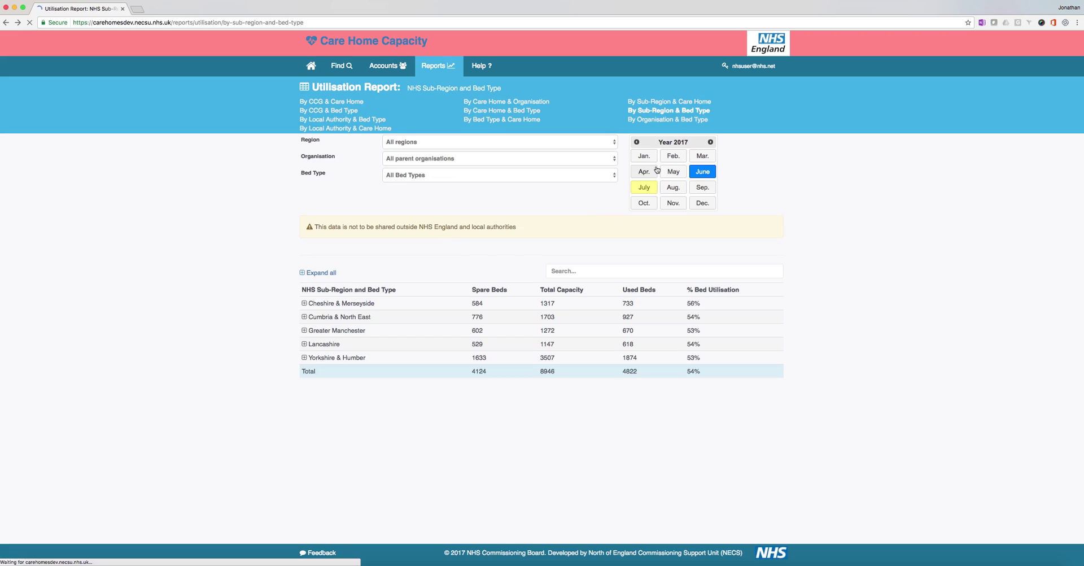
{"action": "left_click", "coordinate": [439, 66]}
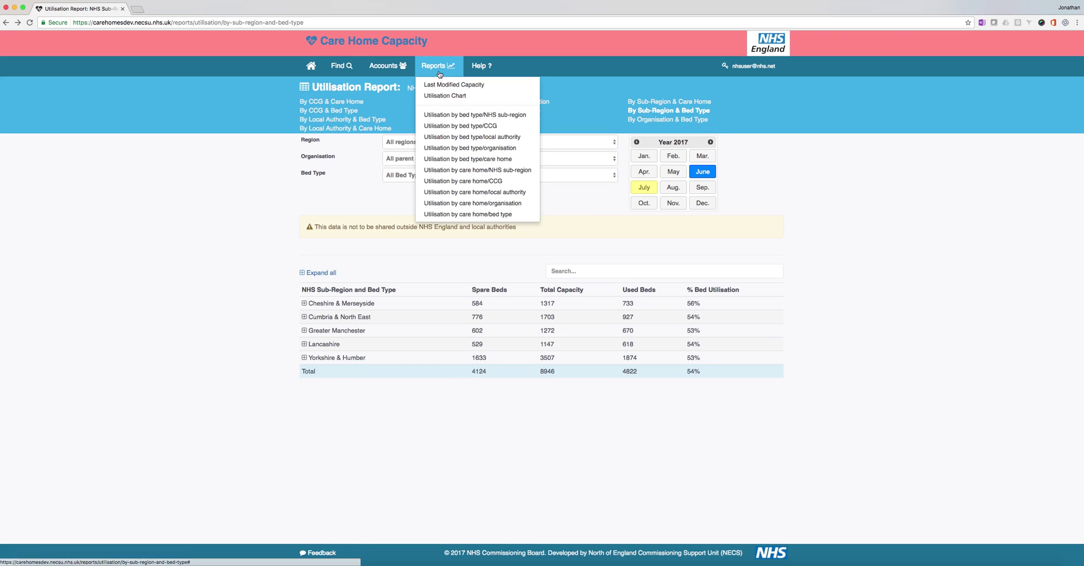
{"action": "left_click", "coordinate": [442, 96]}
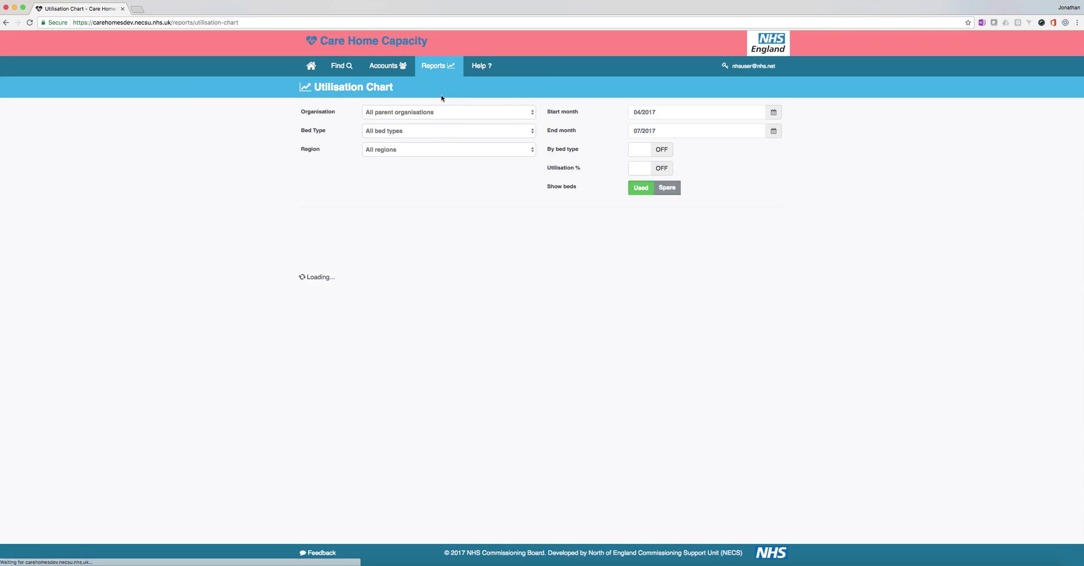
Step: Add Utilisation % bars, show spare beds, and read the 52–56% bar values
{"action": "left_click", "coordinate": [656, 170]}
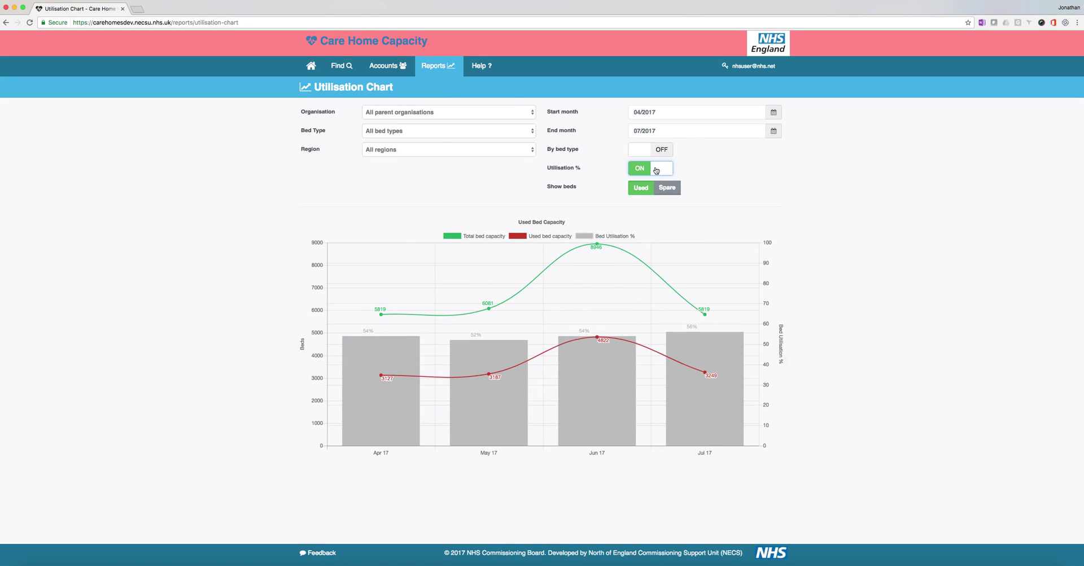
{"action": "left_click", "coordinate": [670, 192]}
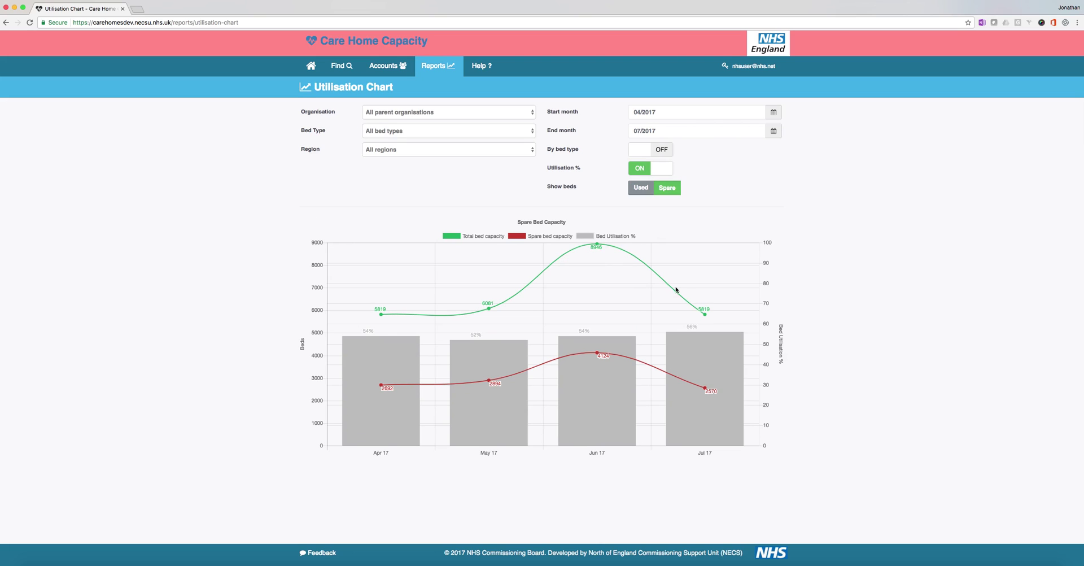
{"action": "mouse_move", "coordinate": [388, 386]}
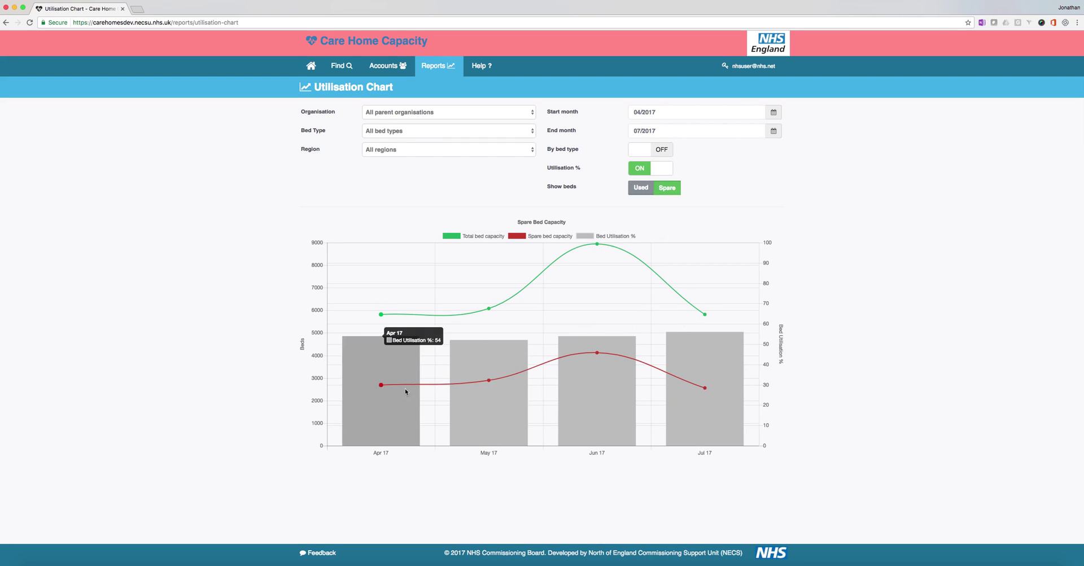
{"action": "mouse_move", "coordinate": [703, 390]}
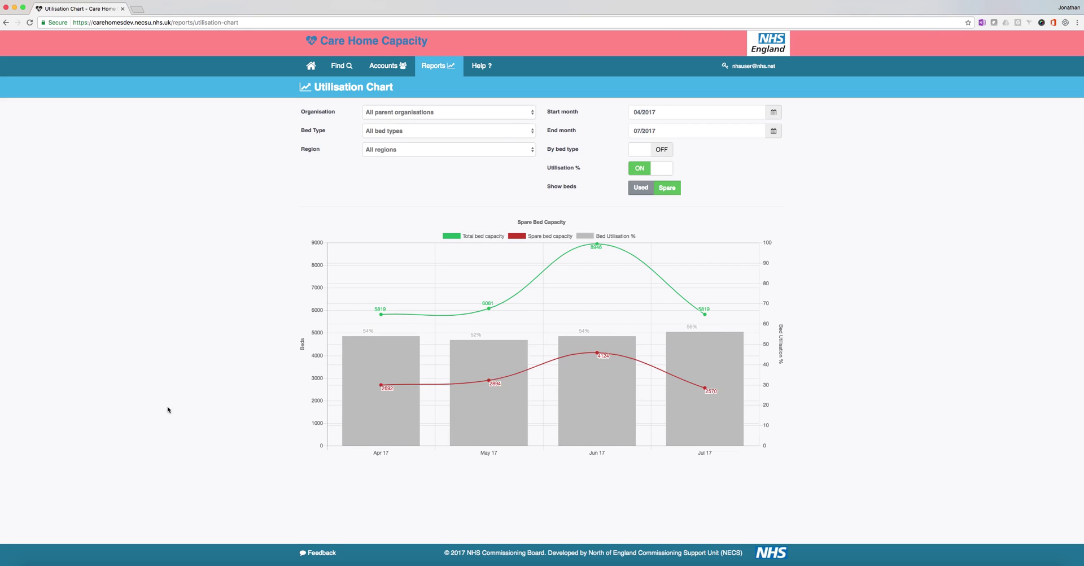
{"action": "mouse_move", "coordinate": [665, 349]}
Step: Filter the chart to Dementia Nursing beds and set the start month to February 2017
{"action": "left_click", "coordinate": [441, 131]}
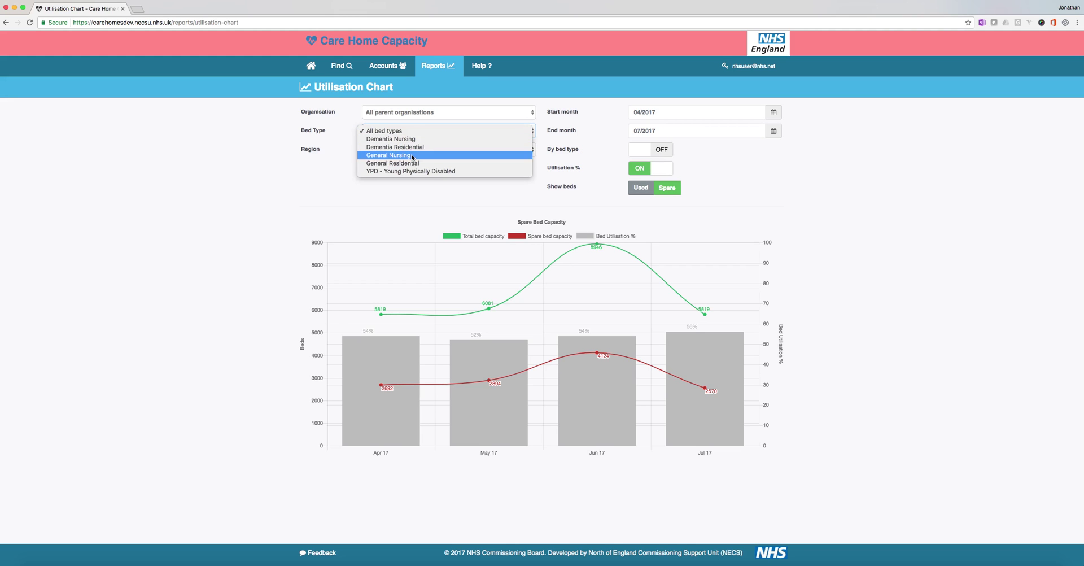
{"action": "left_click", "coordinate": [412, 156]}
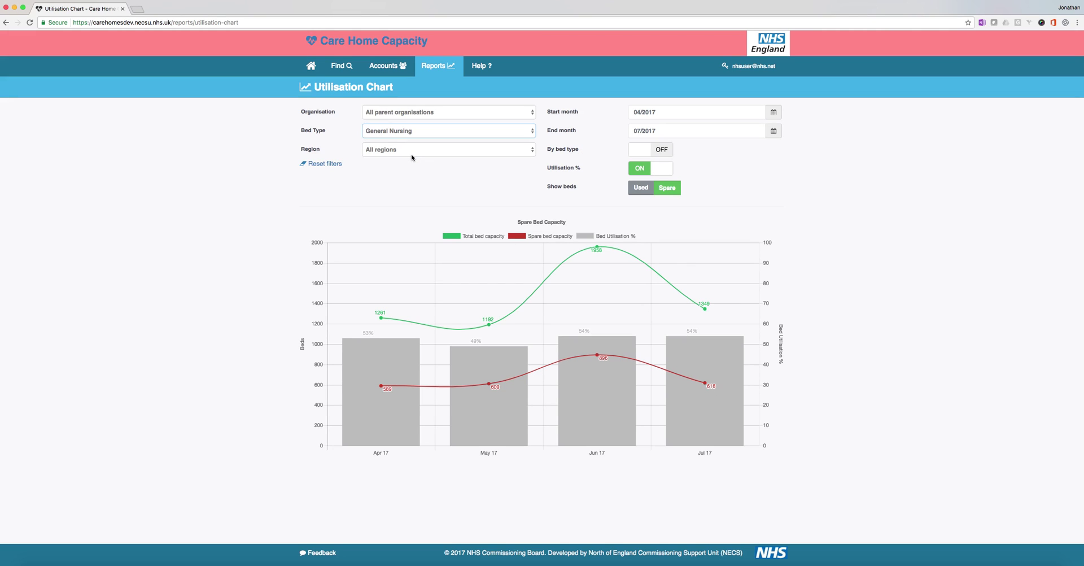
{"action": "left_click", "coordinate": [407, 128]}
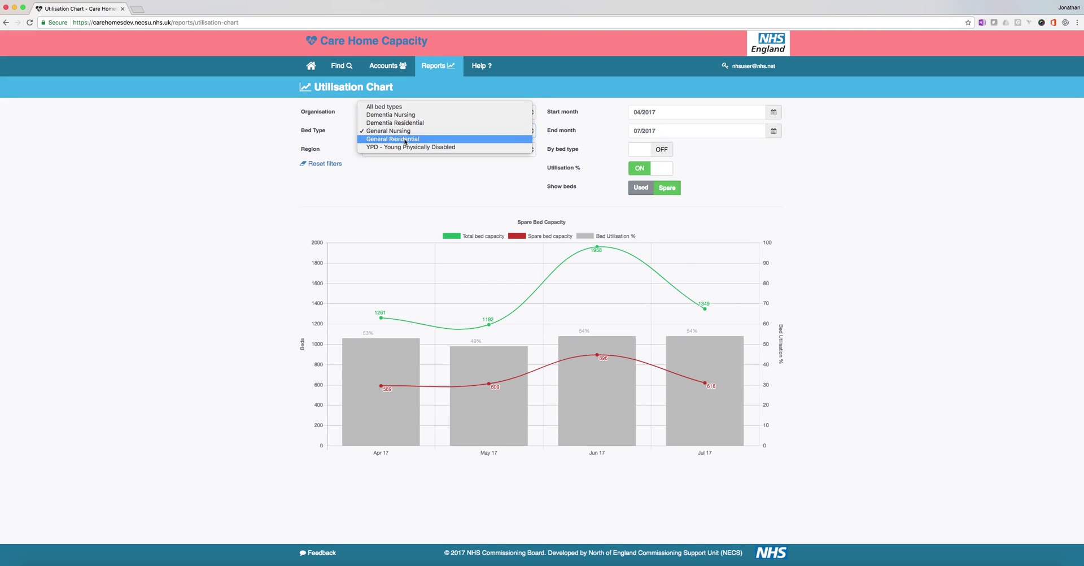
{"action": "left_click", "coordinate": [404, 115]}
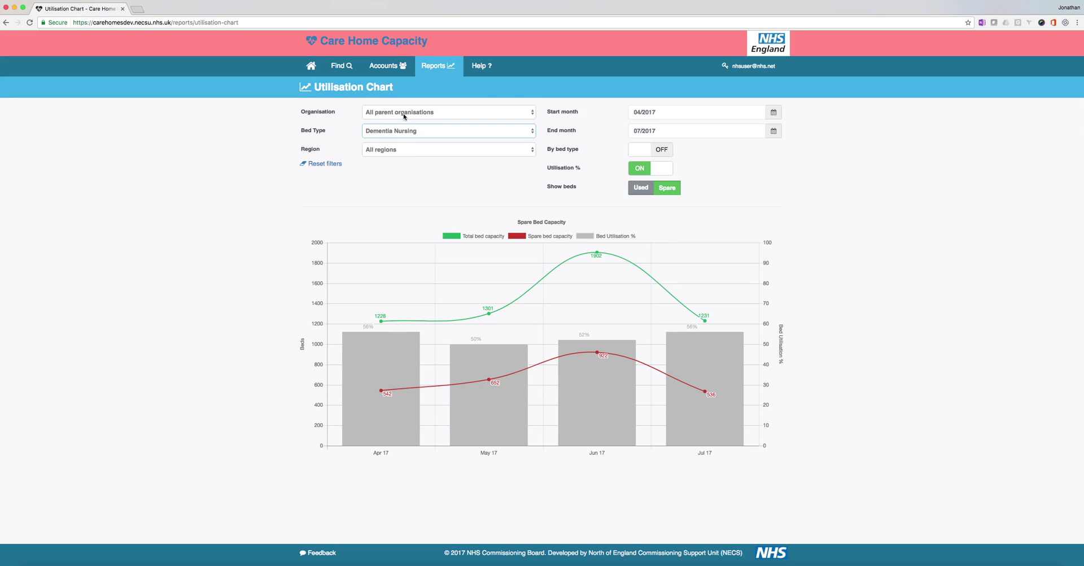
{"action": "left_click", "coordinate": [645, 113]}
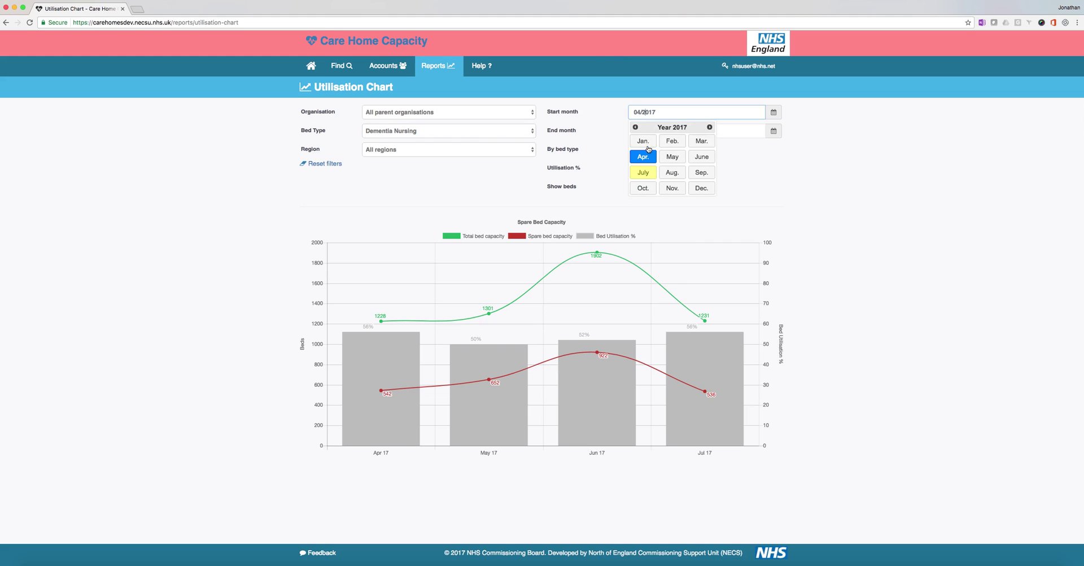
{"action": "left_click", "coordinate": [671, 142]}
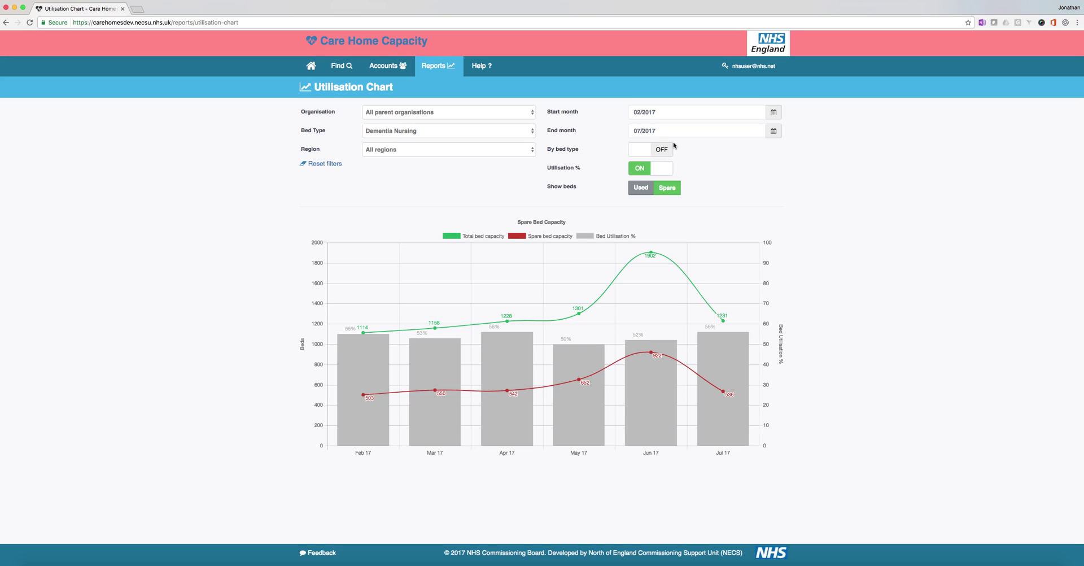
{"action": "left_click", "coordinate": [391, 148]}
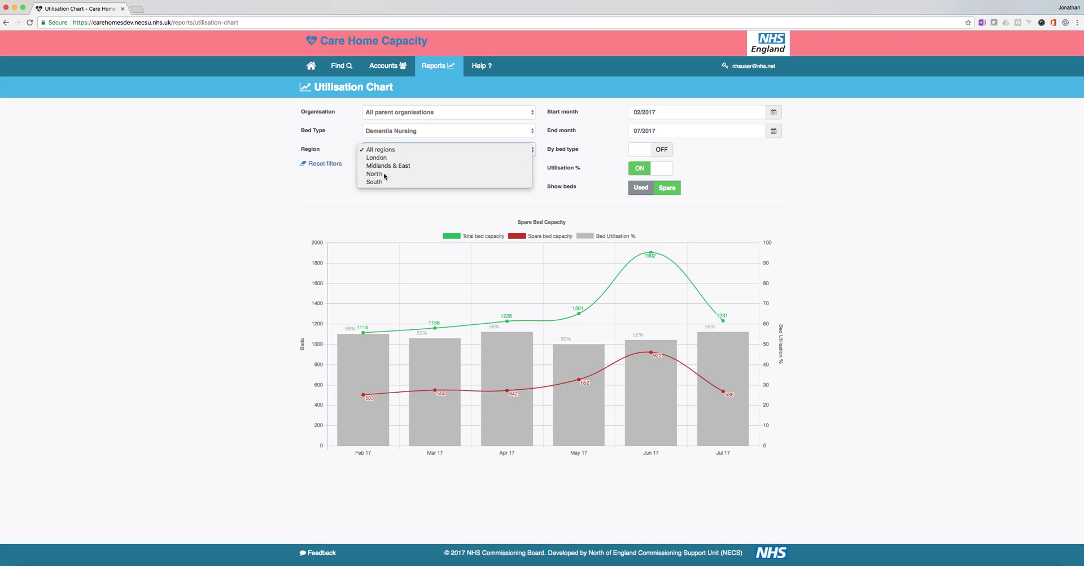
Step: Set Region to North and sub-region to Cheshire & Merseyside, after briefly trying Cumbria & North East
{"action": "left_click", "coordinate": [386, 173]}
{"action": "left_click", "coordinate": [384, 171]}
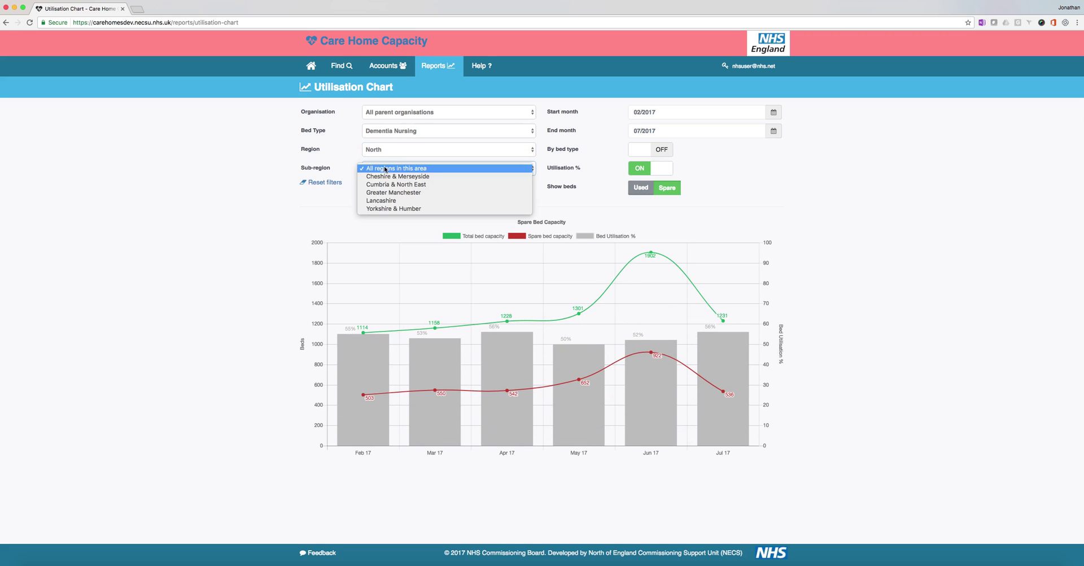
{"action": "left_click", "coordinate": [388, 185]}
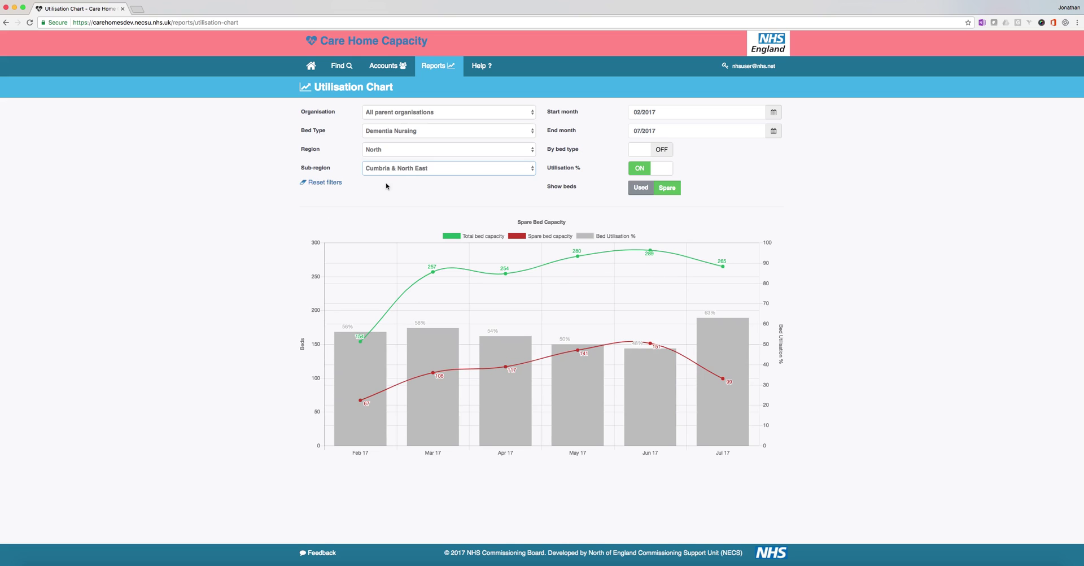
{"action": "mouse_move", "coordinate": [338, 335]}
{"action": "left_click", "coordinate": [411, 172]}
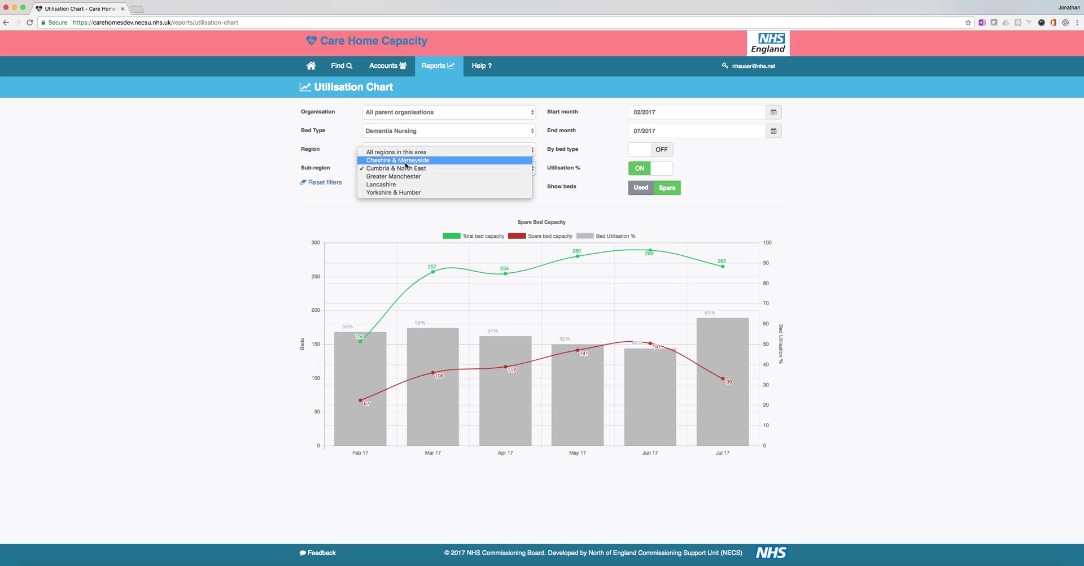
{"action": "left_click", "coordinate": [406, 160]}
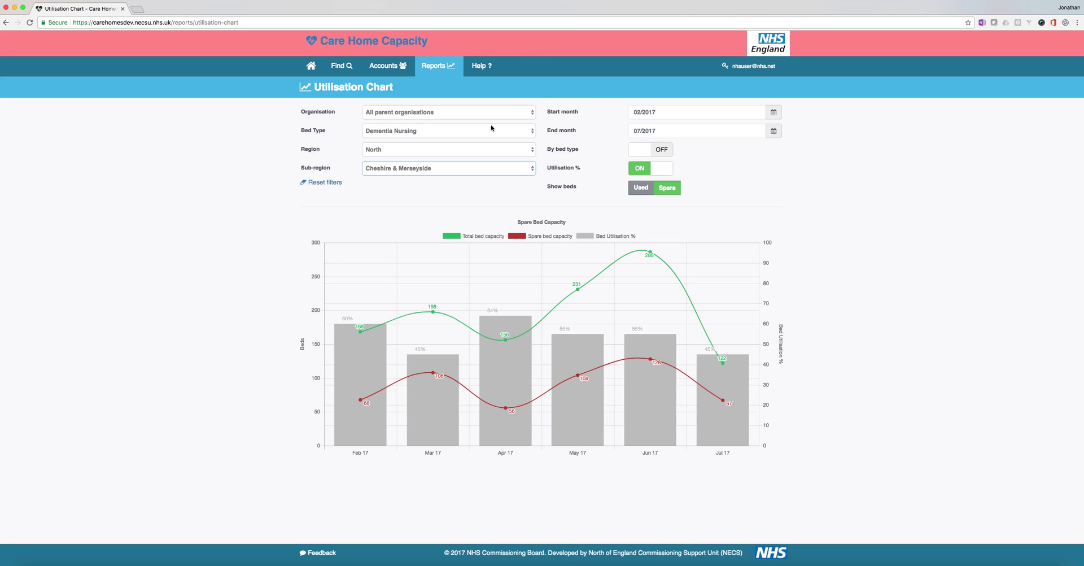
{"action": "left_click", "coordinate": [484, 67]}
Step: Return to the Care Home Capacity home page, log off, and bring PowerPoint's thank-you slide forward
{"action": "left_click", "coordinate": [311, 69]}
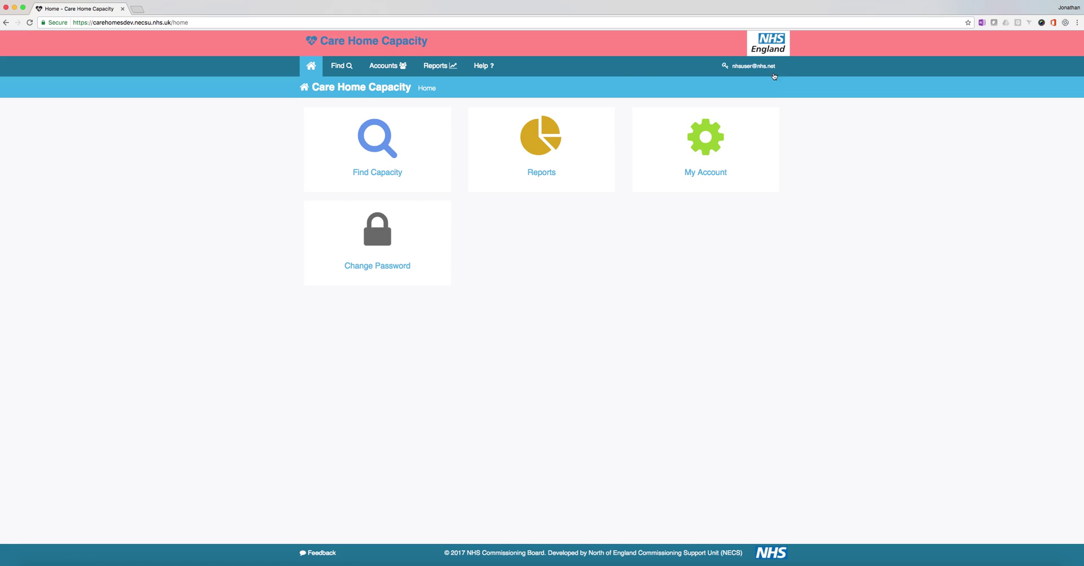
{"action": "mouse_move", "coordinate": [746, 66]}
{"action": "left_click", "coordinate": [738, 85]}
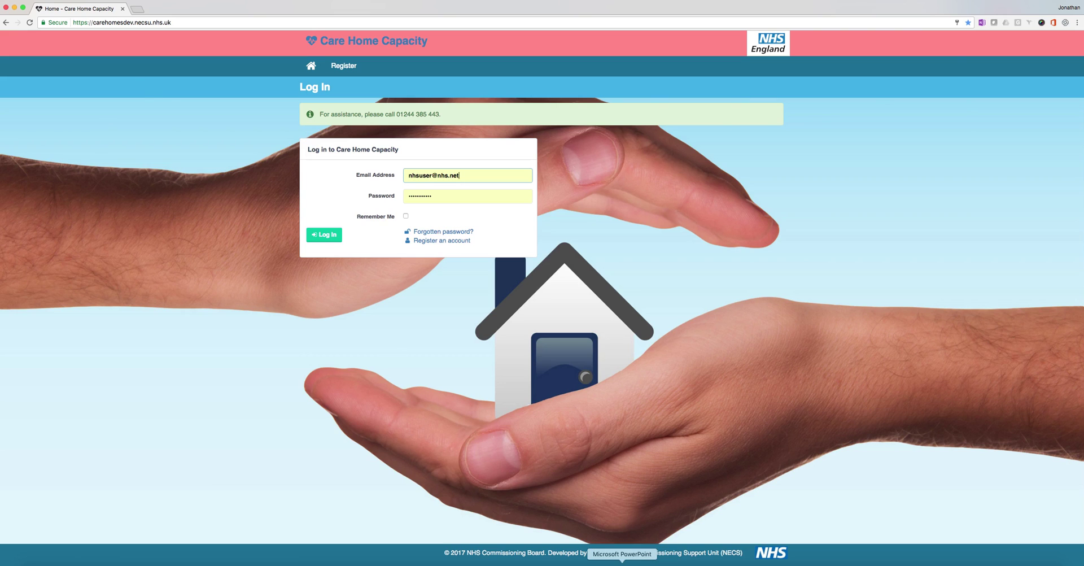
{"action": "left_click", "coordinate": [622, 563]}
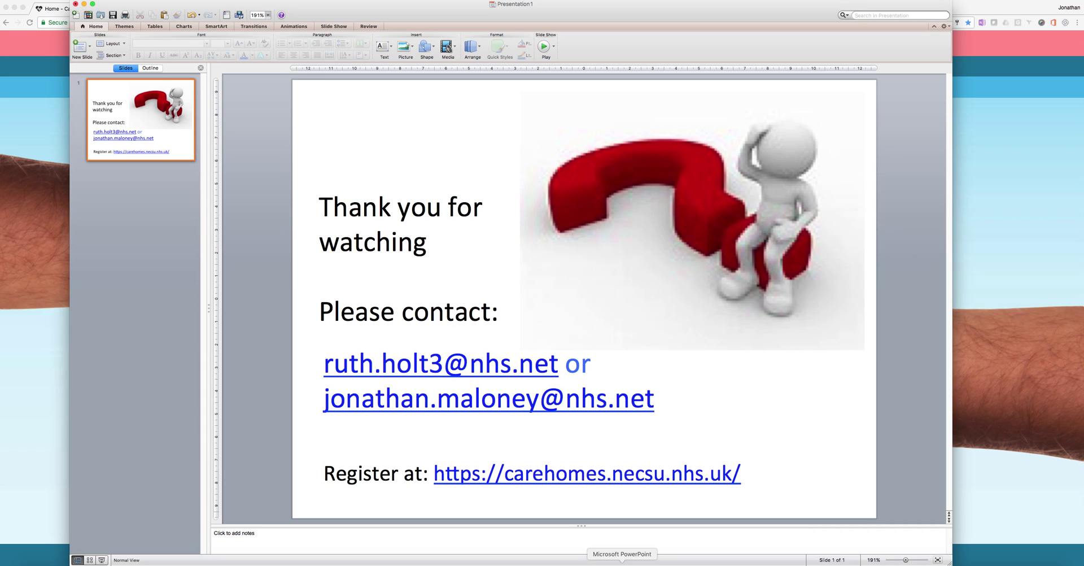